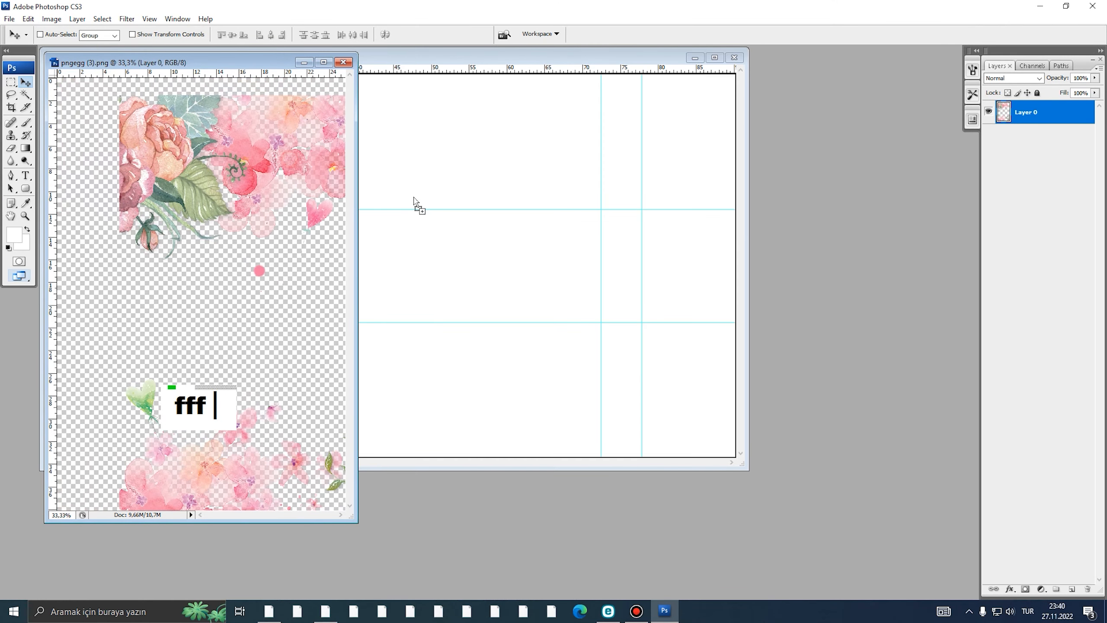
# - Drag the flower artwork into the banner document as a new layer
pyautogui.moveTo(414, 198); pyautogui.dragTo(447, 217)
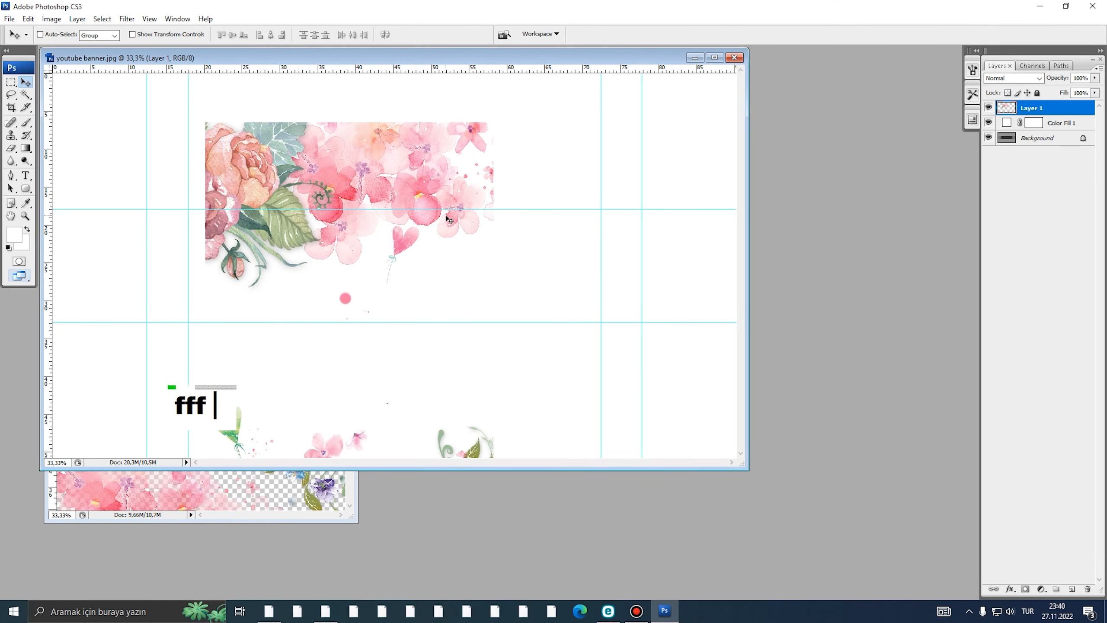
pyautogui.press('f')
pyautogui.keyDown('alt'); pyautogui.click(505, 251); pyautogui.keyUp('alt')
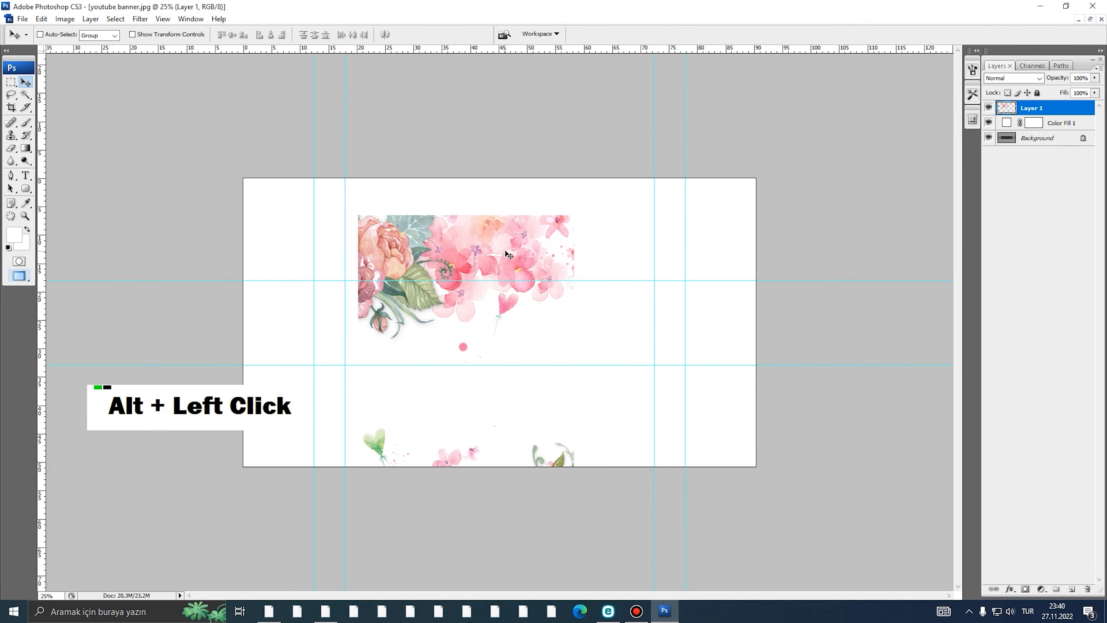
# - Flip the flower layer horizontally and rotate it 90° clockwise
pyautogui.hotkey('ctrl', 't')
pyautogui.keyDown('alt'); pyautogui.click(563, 250); pyautogui.keyUp('alt')
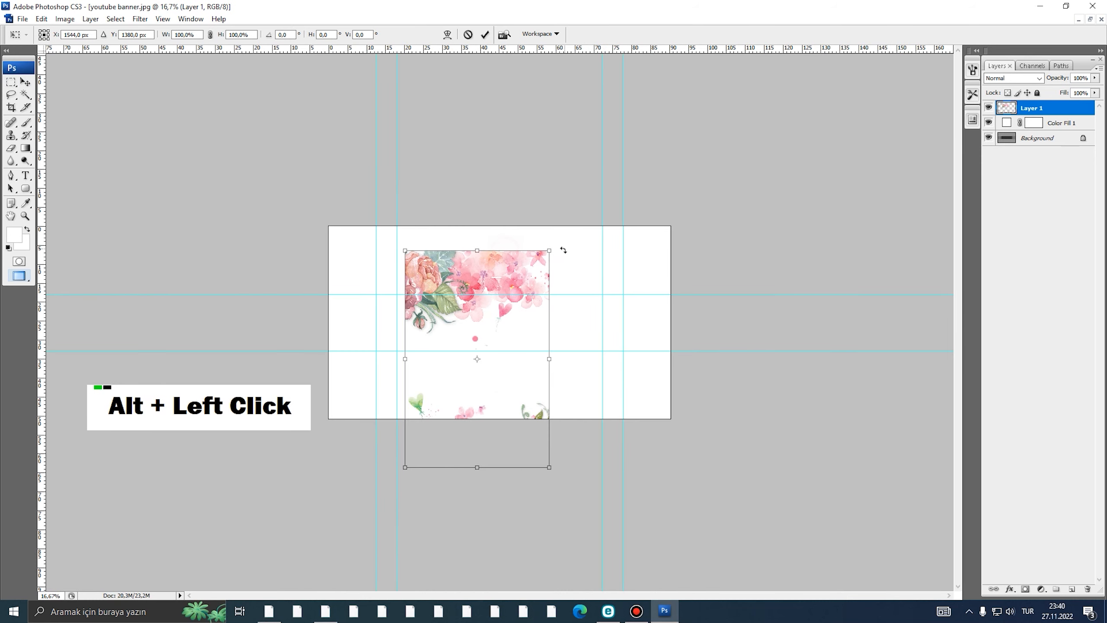
pyautogui.rightClick(496, 275)
pyautogui.click(519, 419)
pyautogui.rightClick(519, 308)
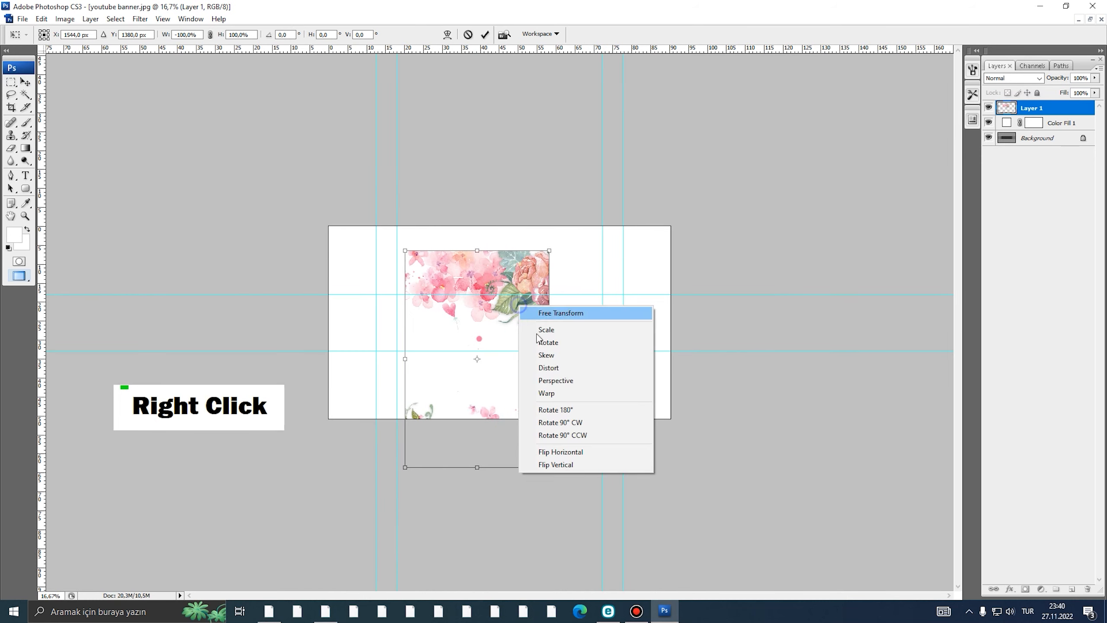
pyautogui.click(561, 422)
# - Move the flowers right and enlarge them proportionally to fill the banner, then commit
pyautogui.moveTo(542, 378); pyautogui.dragTo(628, 372)
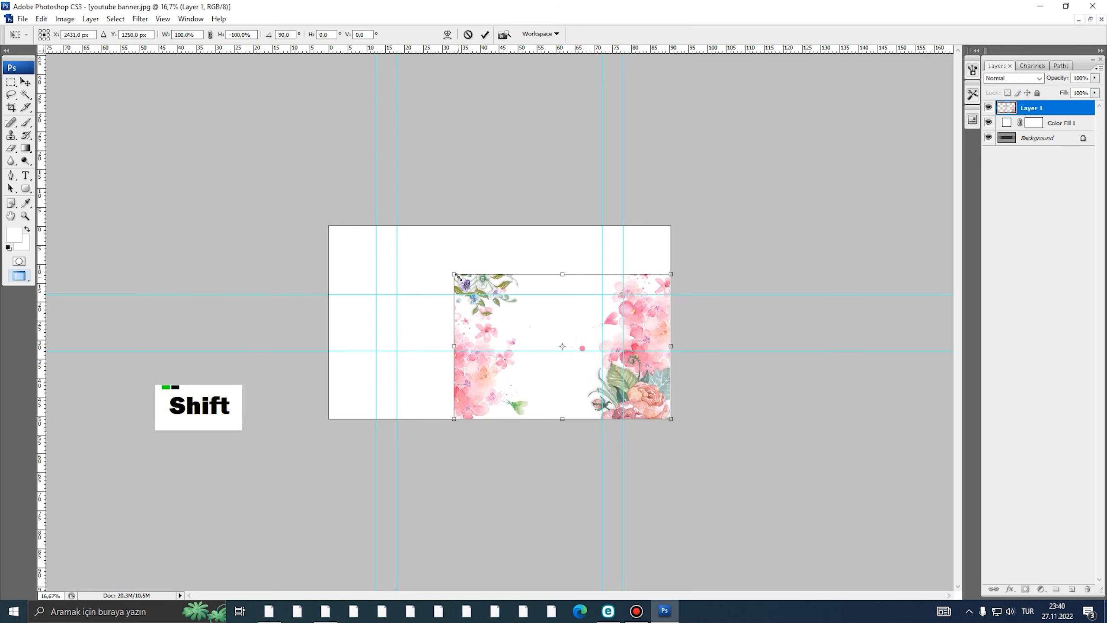
pyautogui.moveTo(457, 276); pyautogui.dragTo(331, 227)
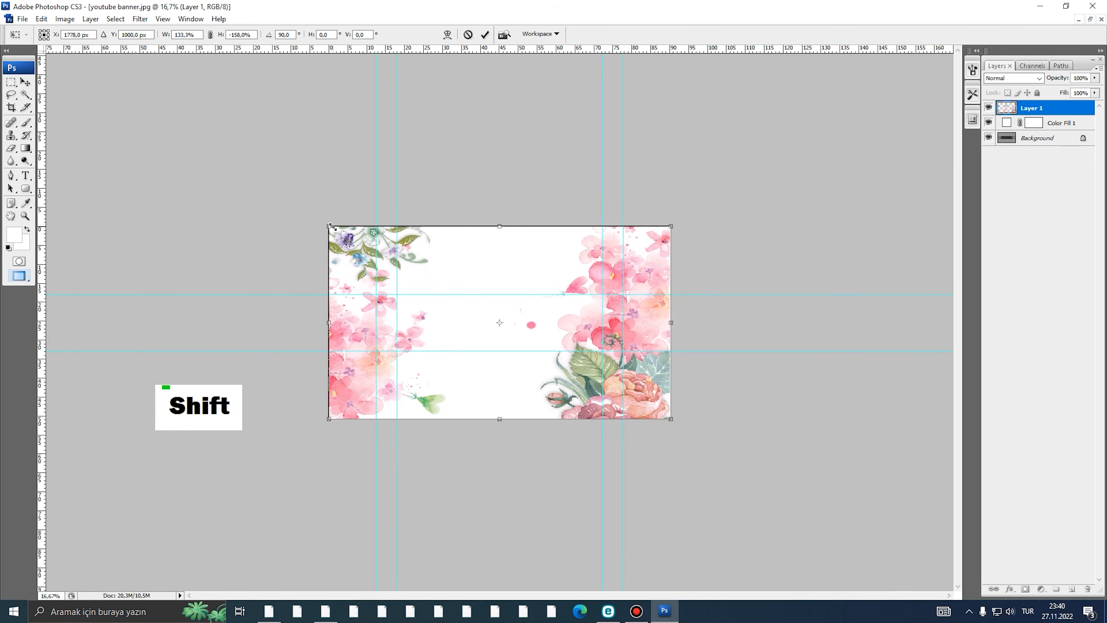
pyautogui.keyDown('ctrl'); pyautogui.click(413, 290); pyautogui.keyUp('ctrl')
pyautogui.doubleClick(436, 291)
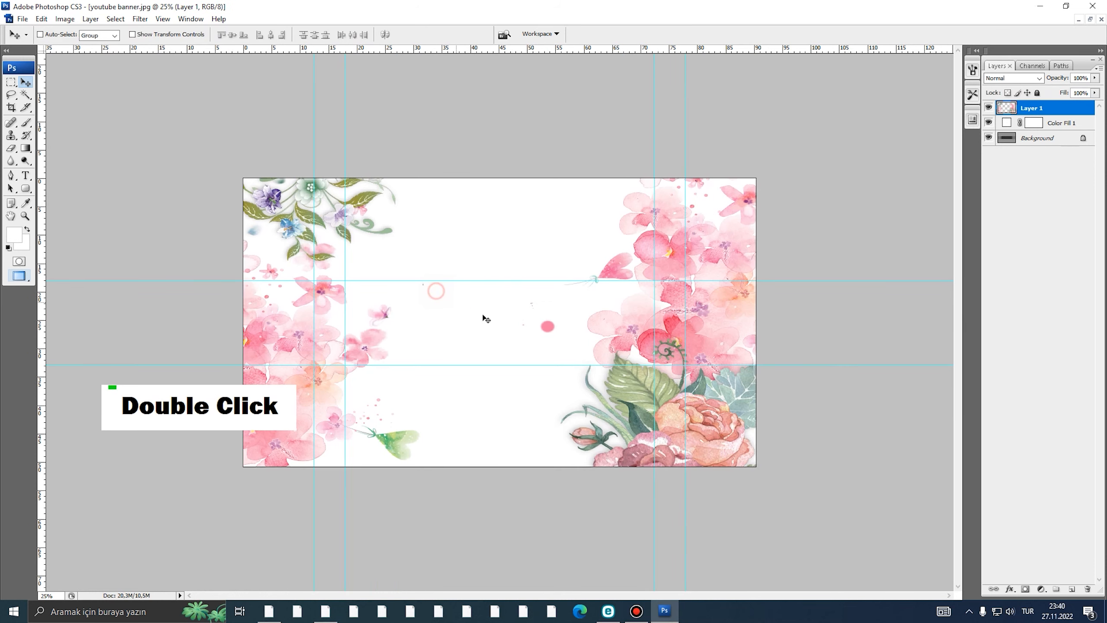
# - With a large soft white brush, paint over the pink dot and left-side flowers, undoing excess strokes
pyautogui.press('e')
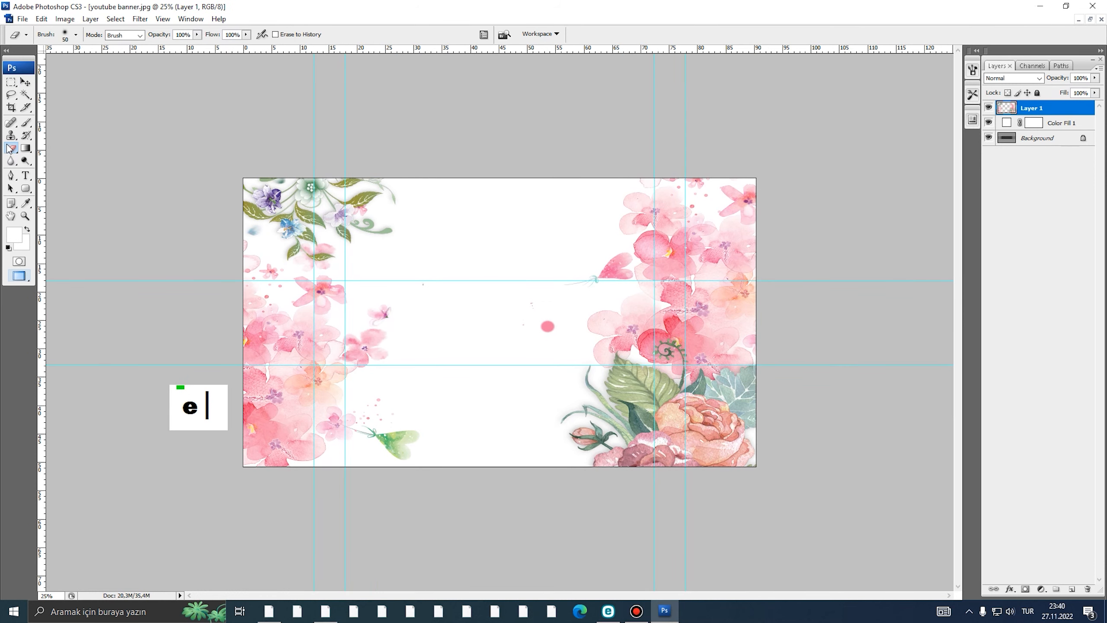
pyautogui.click(24, 126)
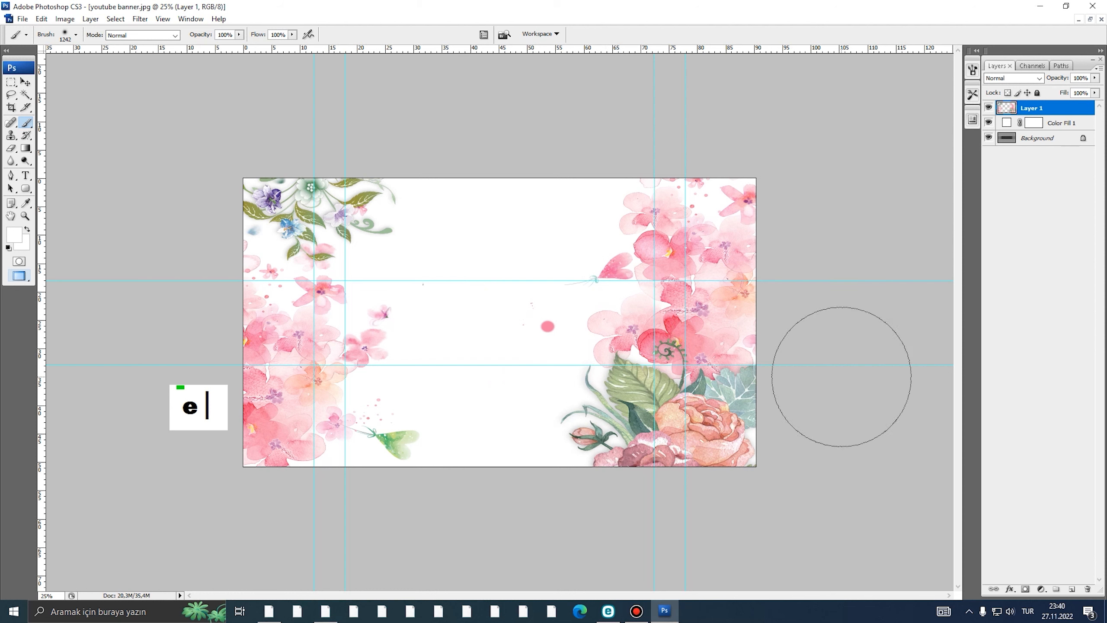
pyautogui.click(506, 320)
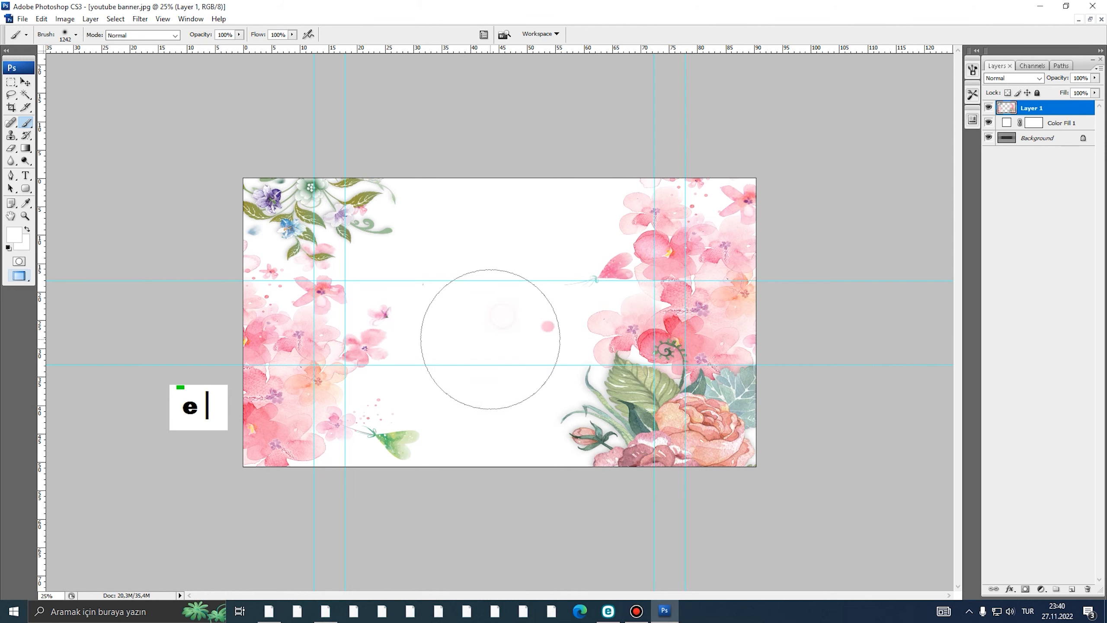
pyautogui.rightClick(435, 282)
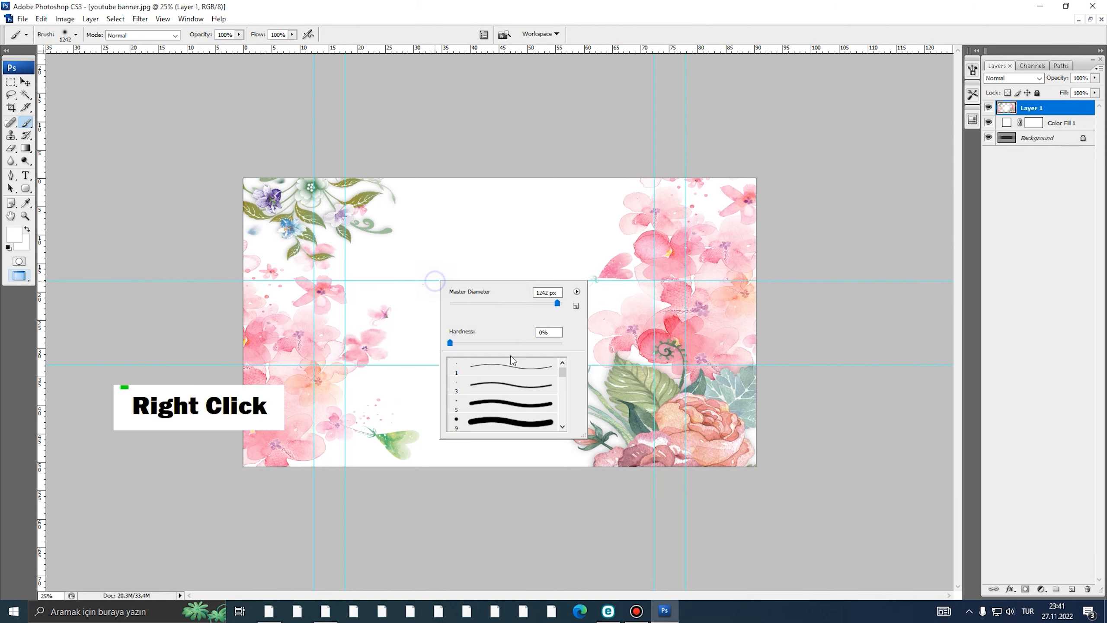
pyautogui.click(482, 248)
pyautogui.moveTo(423, 295)
pyautogui.mouseDown()
pyautogui.moveTo(340, 312)
pyautogui.moveTo(339, 288)
pyautogui.moveTo(403, 239)
pyautogui.moveTo(326, 306)
pyautogui.moveTo(344, 356)
pyautogui.moveTo(405, 337)
pyautogui.moveTo(398, 317)
pyautogui.moveTo(319, 320)
pyautogui.moveTo(359, 300)
pyautogui.moveTo(343, 302)
pyautogui.moveTo(322, 341)
pyautogui.moveTo(406, 351)
pyautogui.mouseUp()
pyautogui.hotkey('ctrl', 'alt', 'z')
pyautogui.hotkey('ctrl', 'alt', 'z')
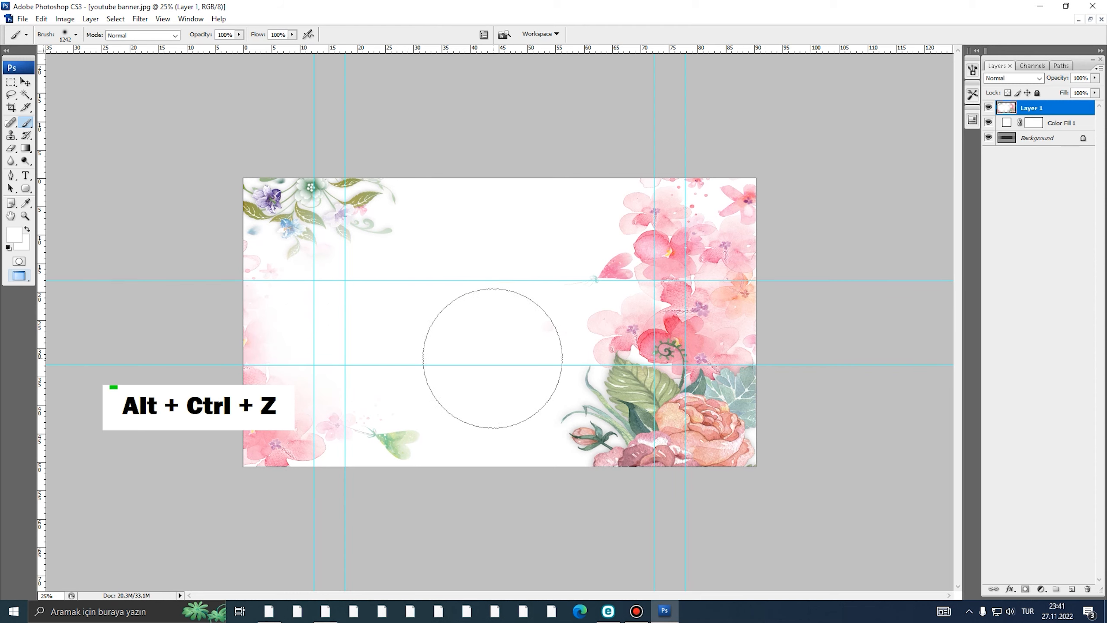
# - Paint out the remaining stray pink dot in the centre of the banner
pyautogui.keyDown('alt'); pyautogui.click(505, 324); pyautogui.keyUp('alt')
pyautogui.keyDown('alt'); pyautogui.click(525, 340); pyautogui.keyUp('alt')
pyautogui.keyDown('ctrl'); pyautogui.click(524, 339); pyautogui.keyUp('ctrl')
pyautogui.doubleClick(527, 321)
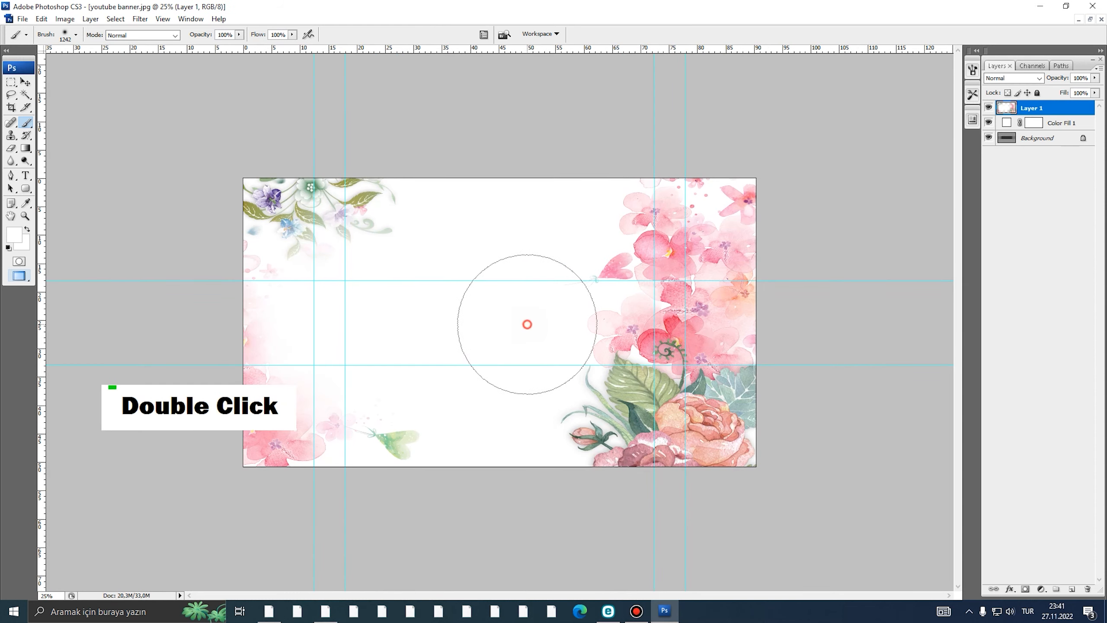
pyautogui.keyDown('alt'); pyautogui.click(456, 333); pyautogui.keyUp('alt')
pyautogui.keyDown('ctrl'); pyautogui.click(501, 322); pyautogui.keyUp('ctrl')
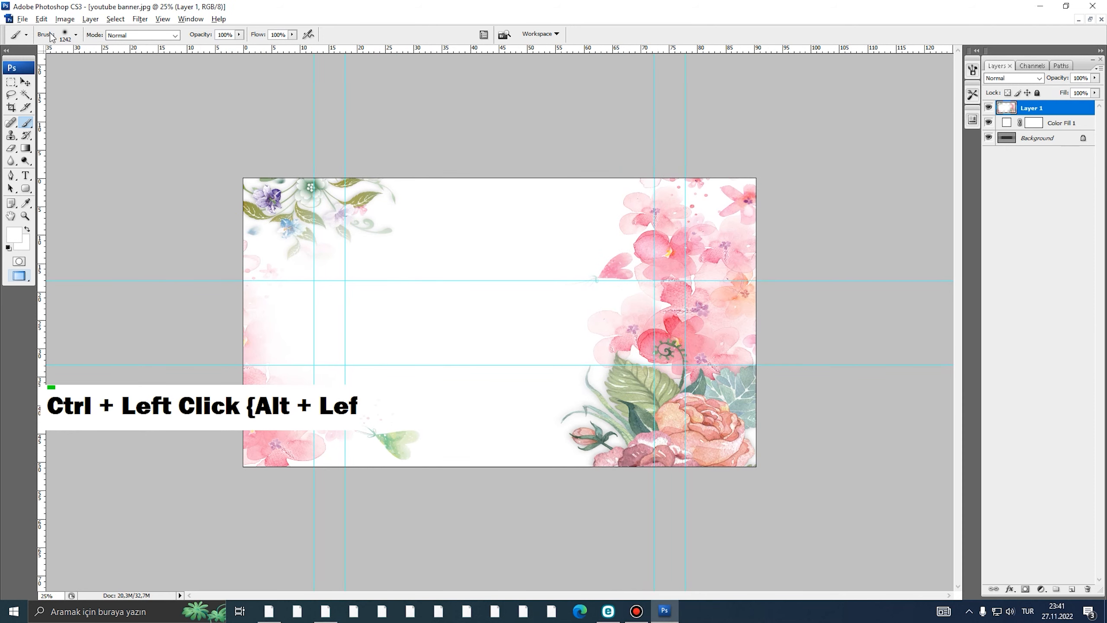
pyautogui.click(22, 18)
# - Open x manager.png and drag its red icons artwork into the banner
pyautogui.click(28, 43)
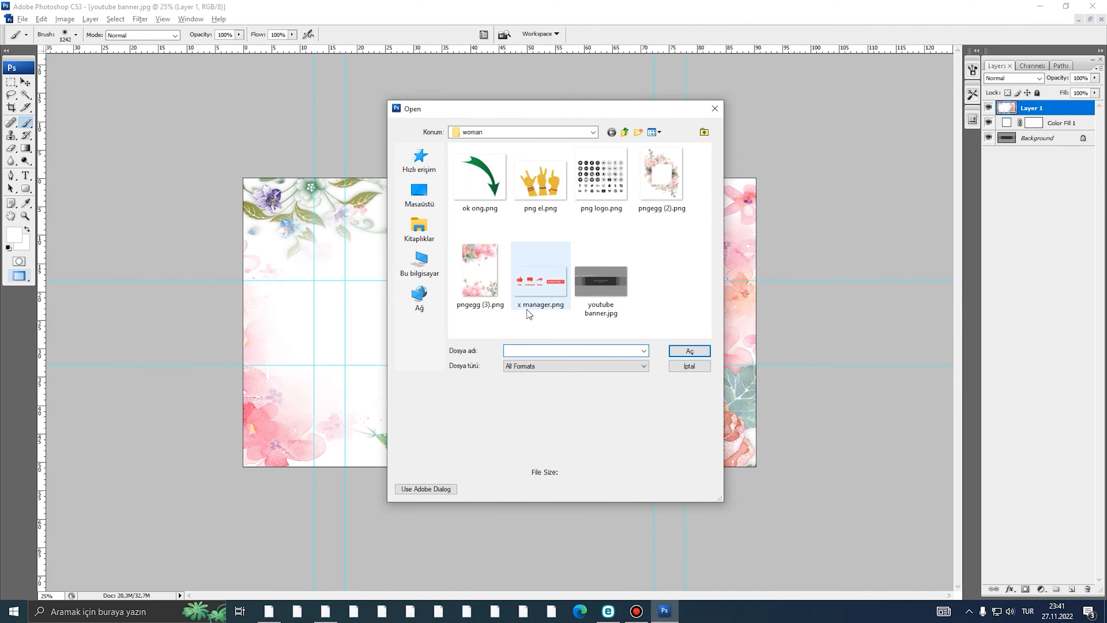
pyautogui.click(533, 287)
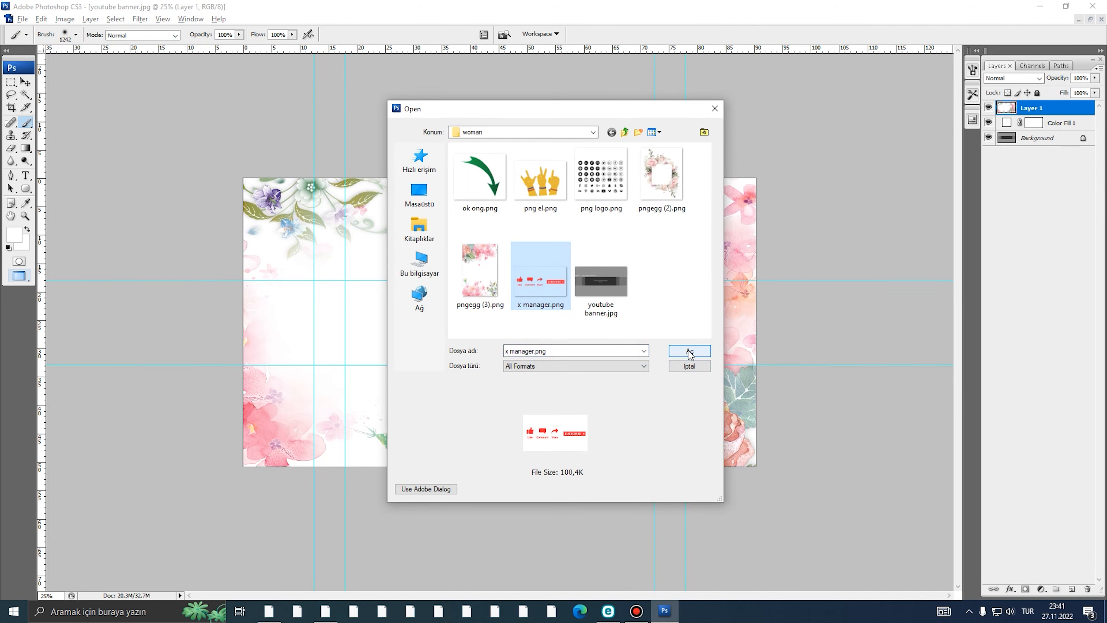
pyautogui.click(690, 351)
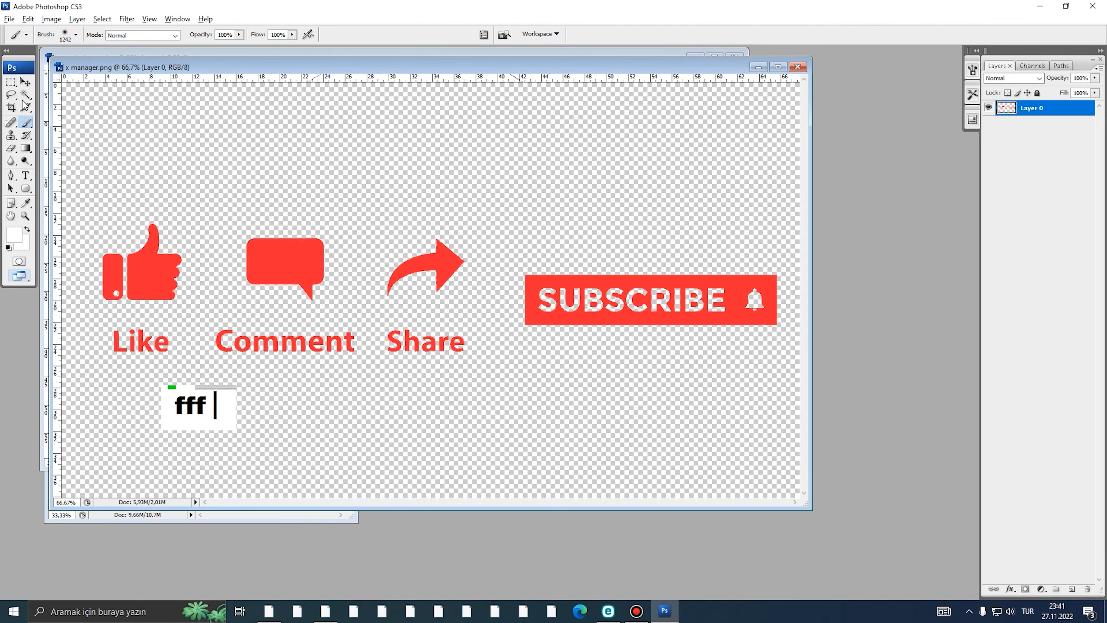
pyautogui.press('v')
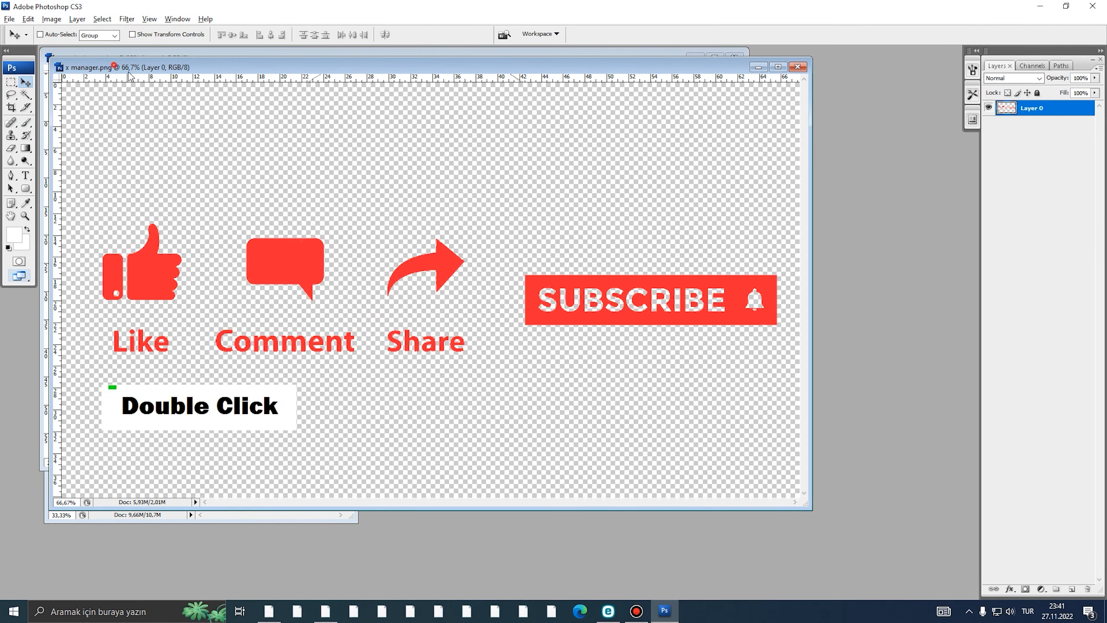
pyautogui.moveTo(115, 66); pyautogui.dragTo(424, 204)
pyautogui.moveTo(503, 368); pyautogui.dragTo(313, 267)
pyautogui.press('f')
pyautogui.keyDown('ctrl'); pyautogui.click(433, 308); pyautogui.keyUp('ctrl')
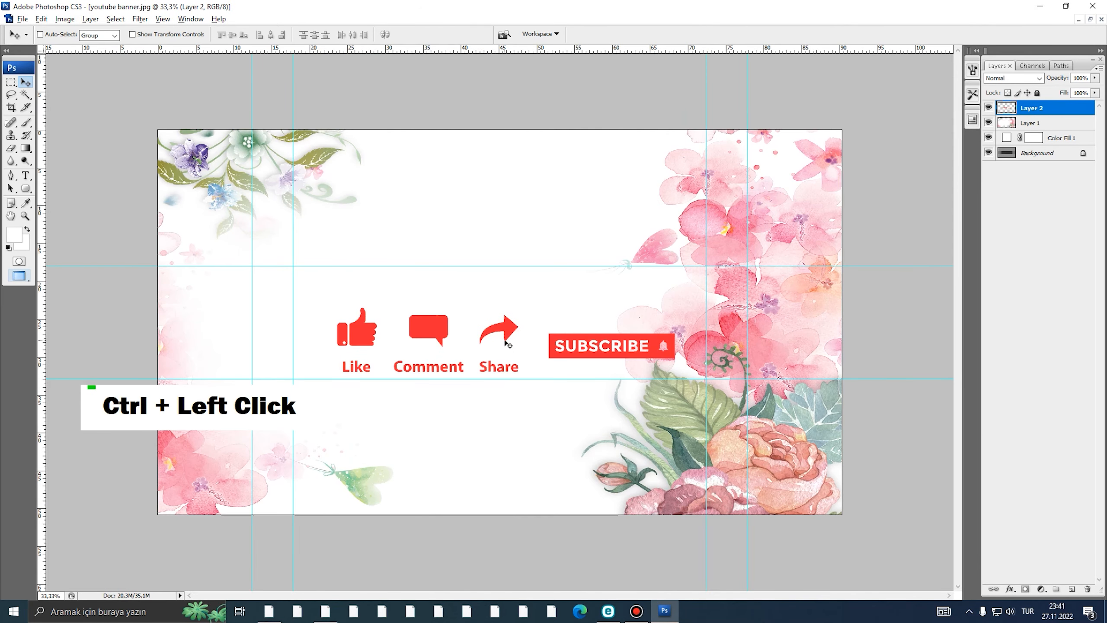
# - Scale the icons down to about 37% and move them to the upper left
pyautogui.hotkey('ctrl', 't')
pyautogui.moveTo(677, 305); pyautogui.dragTo(485, 328)
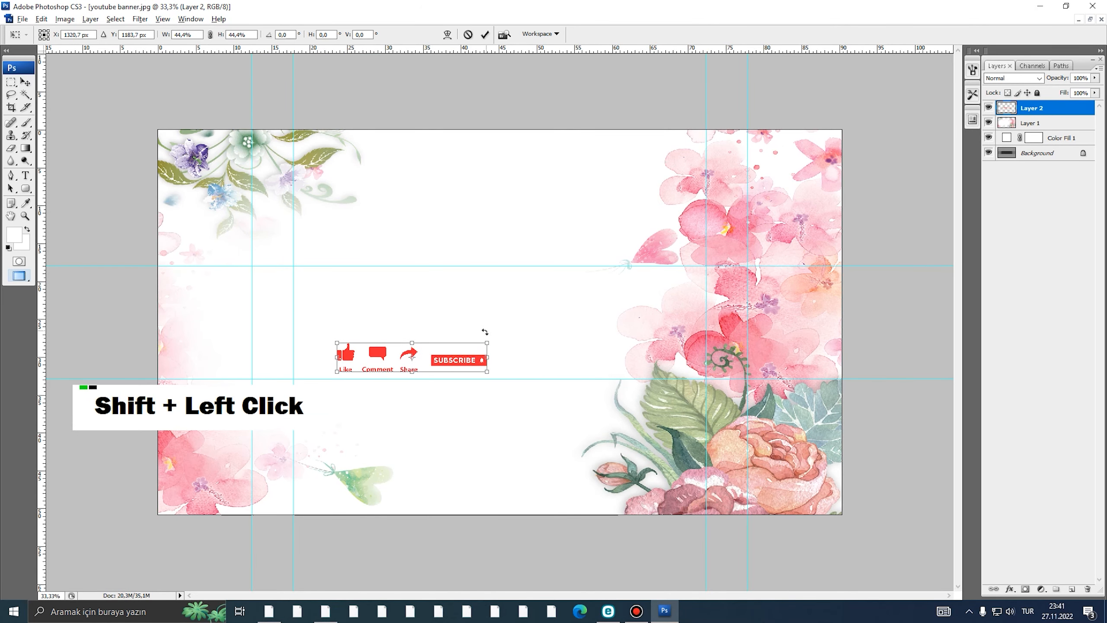
pyautogui.keyDown('ctrl'); pyautogui.click(381, 344); pyautogui.keyUp('ctrl')
pyautogui.keyDown('ctrl'); pyautogui.click(380, 344); pyautogui.keyUp('ctrl')
pyautogui.moveTo(408, 363); pyautogui.dragTo(258, 227)
pyautogui.moveTo(554, 246); pyautogui.dragTo(485, 225)
# - Move the Comment and Share icons beneath Like to form a vertical column
pyautogui.doubleClick(485, 228)
pyautogui.press('m')
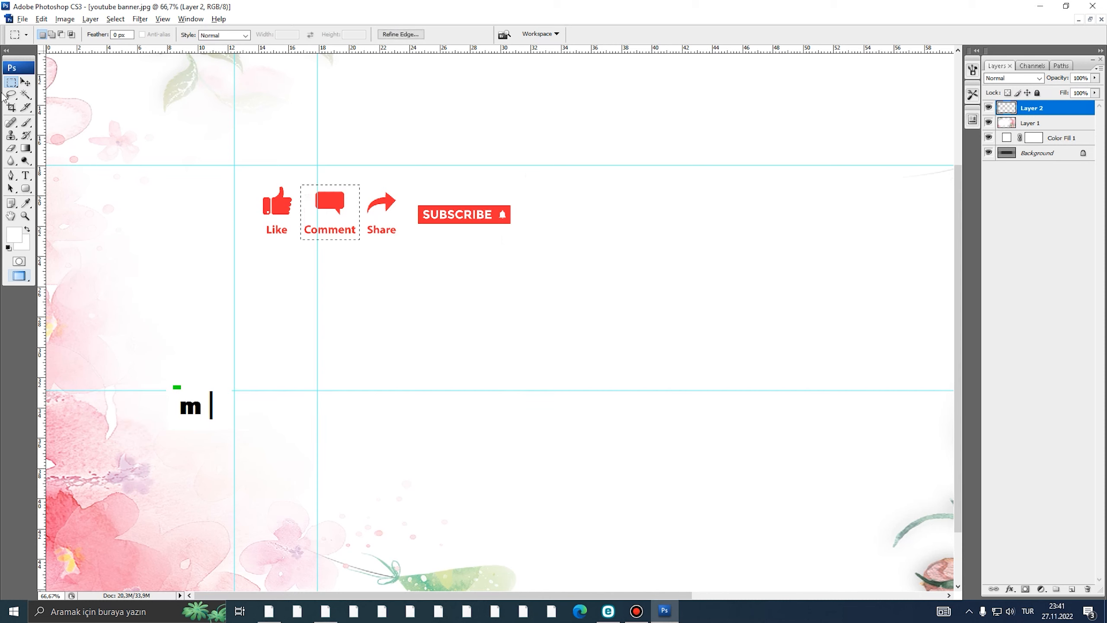
pyautogui.doubleClick(25, 83)
pyautogui.moveTo(347, 225); pyautogui.dragTo(295, 303)
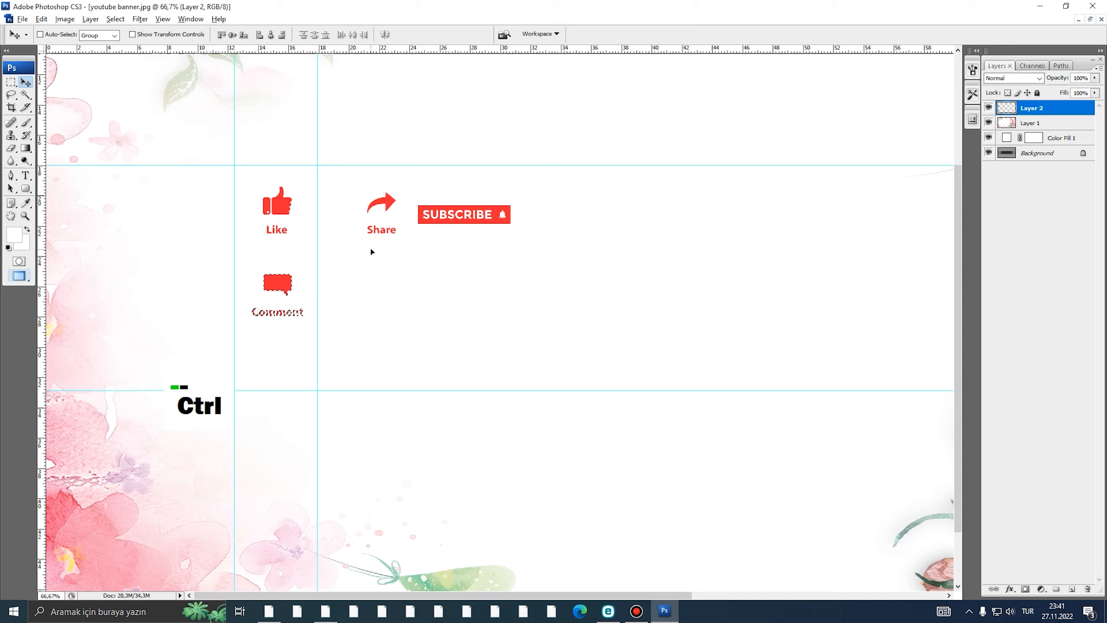
pyautogui.hotkey('ctrl', 'd')
pyautogui.press('m')
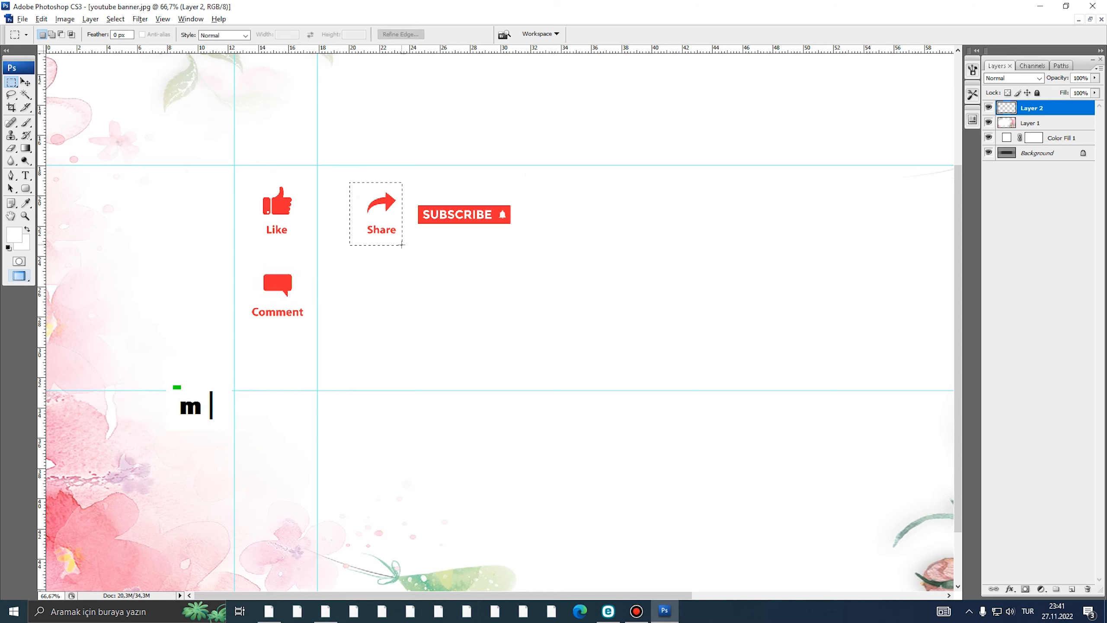
pyautogui.click(25, 82)
pyautogui.moveTo(382, 231); pyautogui.dragTo(277, 396)
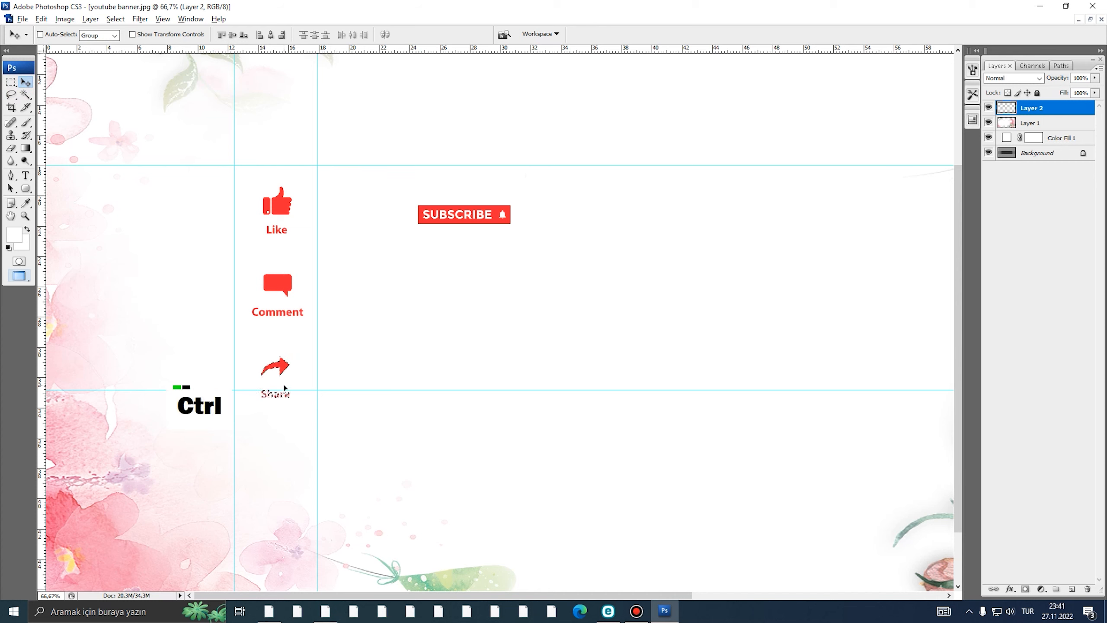
pyautogui.hotkey('ctrl', 'd')
# - Shrink the icons layer to about 84% and nudge it slightly down and right
pyautogui.hotkey('ctrl', 't')
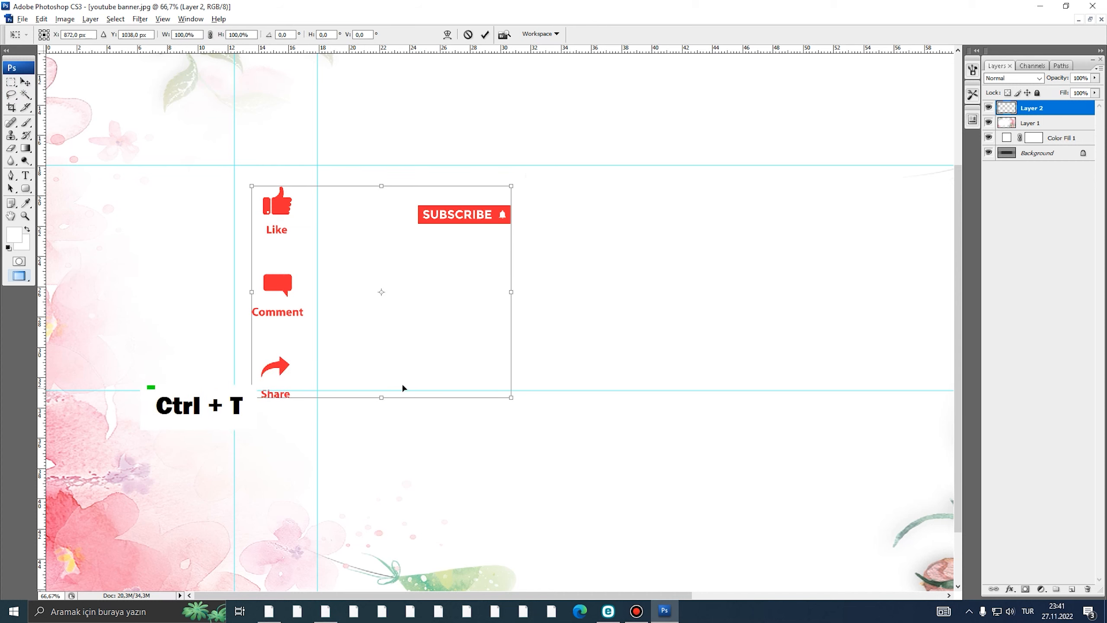
pyautogui.moveTo(499, 398); pyautogui.dragTo(446, 384)
pyautogui.moveTo(417, 328); pyautogui.dragTo(419, 333)
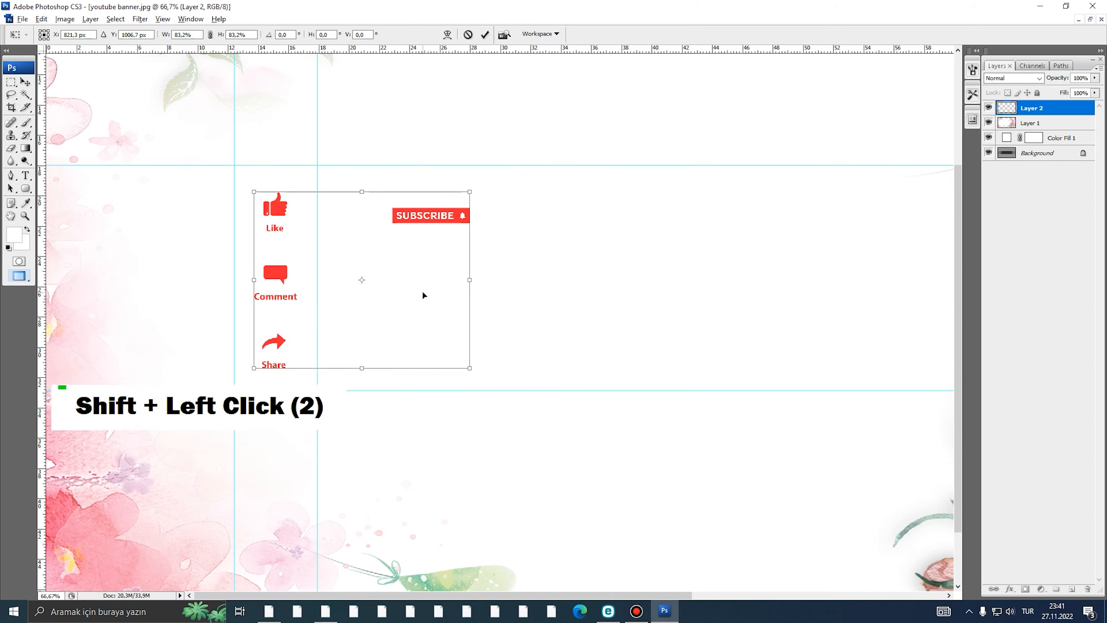
pyautogui.press('Return')
# - Select and delete the SUBSCRIBE badge from the icons layer
pyautogui.press('m')
pyautogui.moveTo(370, 248); pyautogui.dragTo(371, 248)
pyautogui.press('Delete')
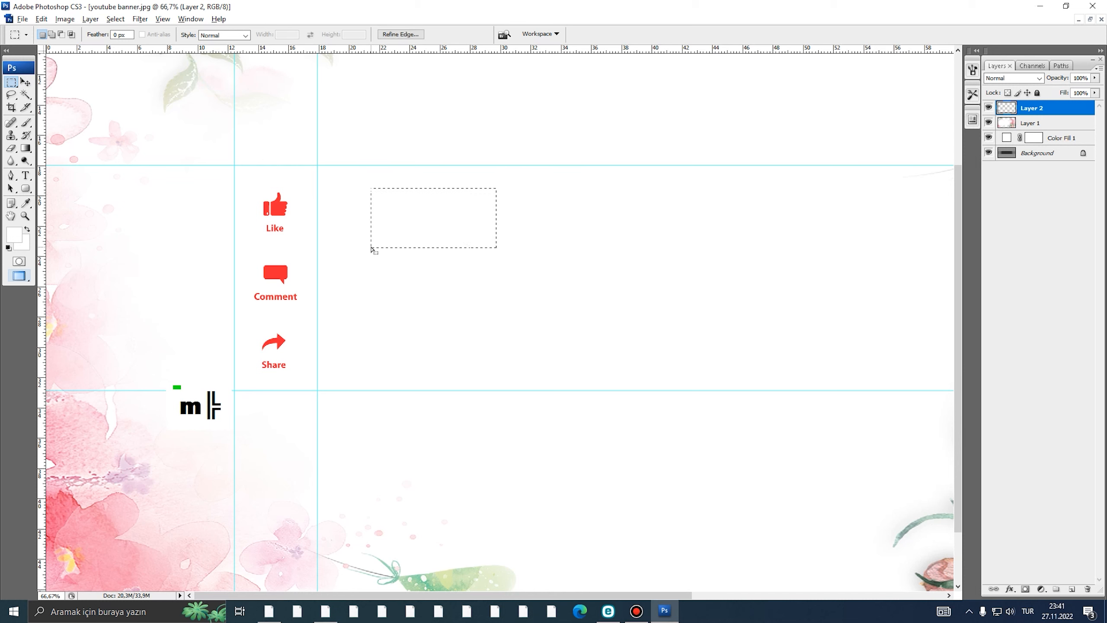
pyautogui.hotkey('ctrl', 'd')
pyautogui.keyDown('alt'); pyautogui.click(409, 251); pyautogui.keyUp('alt')
pyautogui.moveTo(425, 286); pyautogui.dragTo(331, 276)
# - Open the icons layer's layer style settings and close them without changes
pyautogui.rightClick(1012, 114)
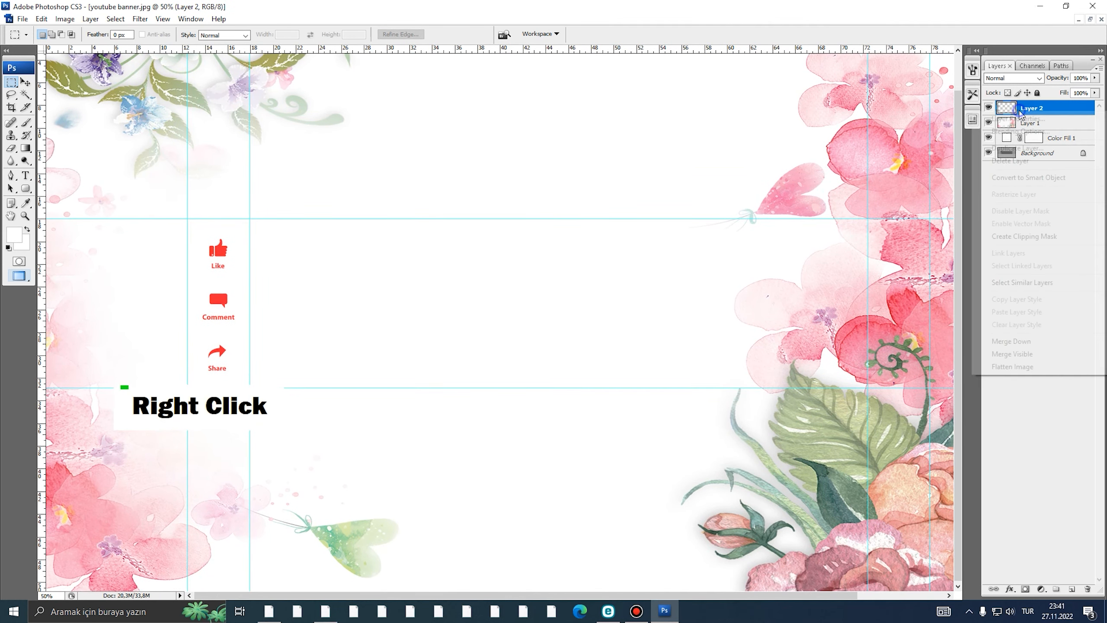
pyautogui.click(1014, 131)
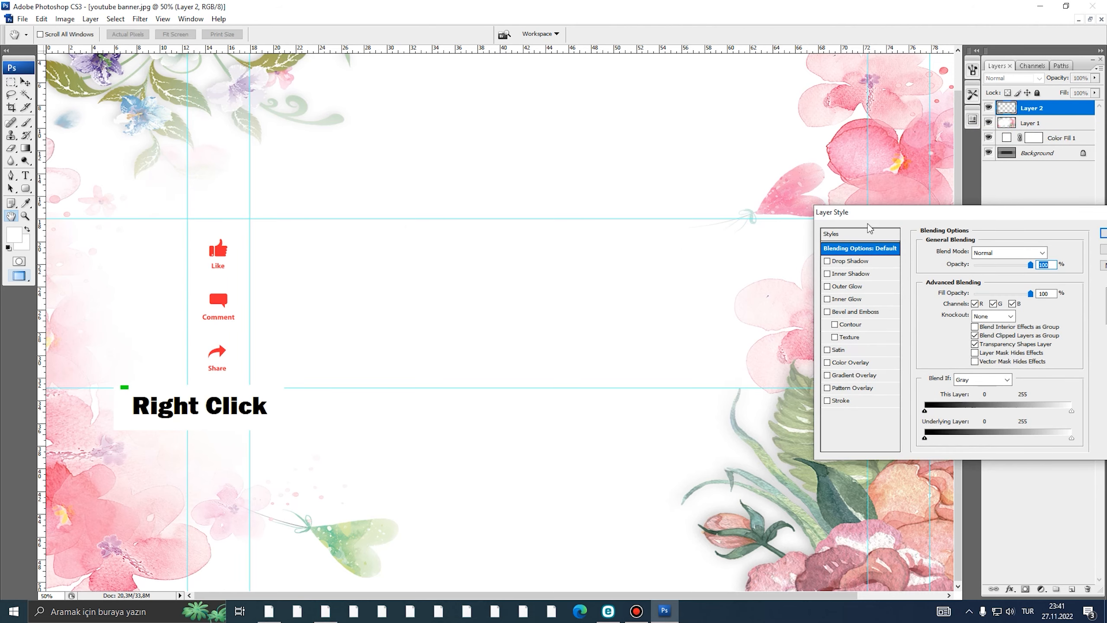
pyautogui.click(978, 265)
pyautogui.keyDown('alt'); pyautogui.click(413, 262); pyautogui.keyUp('alt')
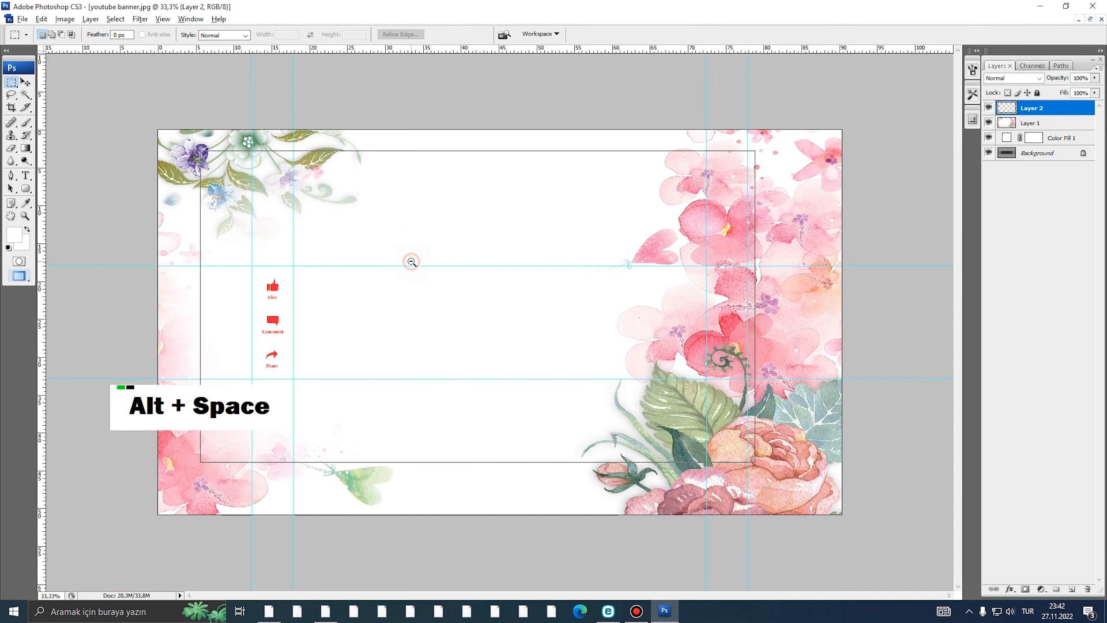
pyautogui.keyDown('alt'); pyautogui.click(412, 261); pyautogui.keyUp('alt')
pyautogui.keyDown('ctrl'); pyautogui.click(420, 295); pyautogui.keyUp('ctrl')
pyautogui.press('f')
pyautogui.press('f')
pyautogui.press('f')
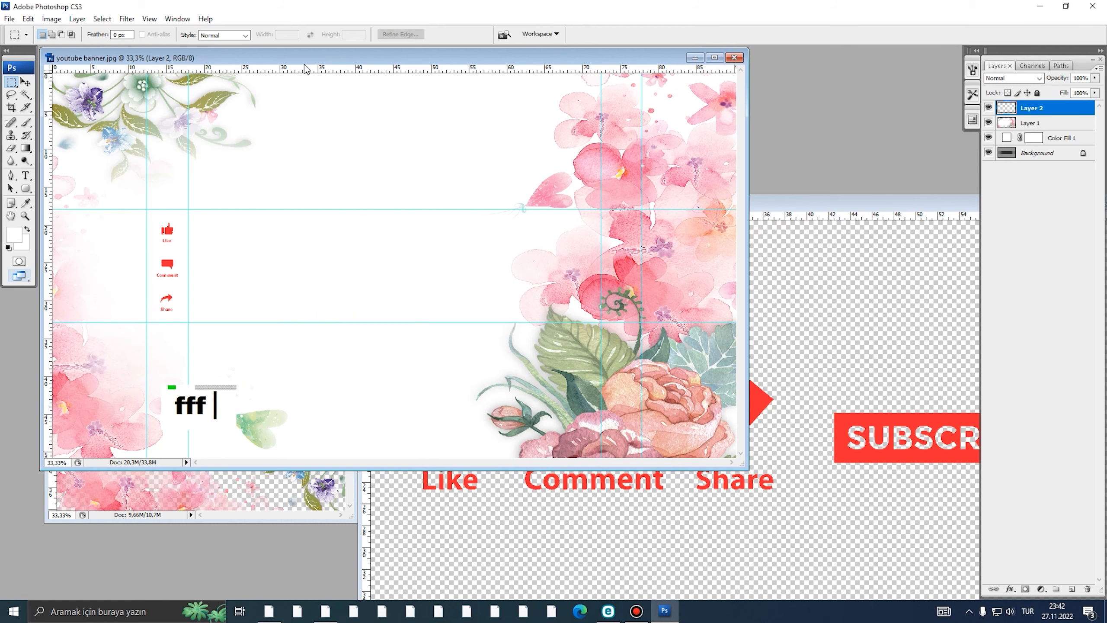
# - Open ok ong.png and drag the green arrow into the banner's right side
pyautogui.click(12, 19)
pyautogui.click(26, 43)
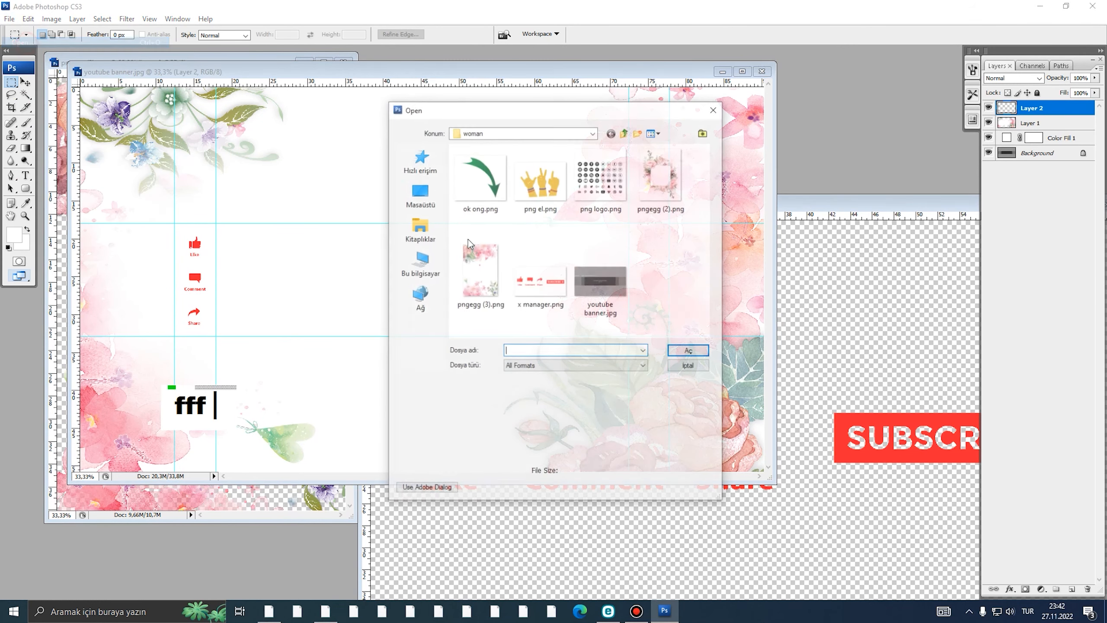
pyautogui.click(468, 189)
pyautogui.click(689, 351)
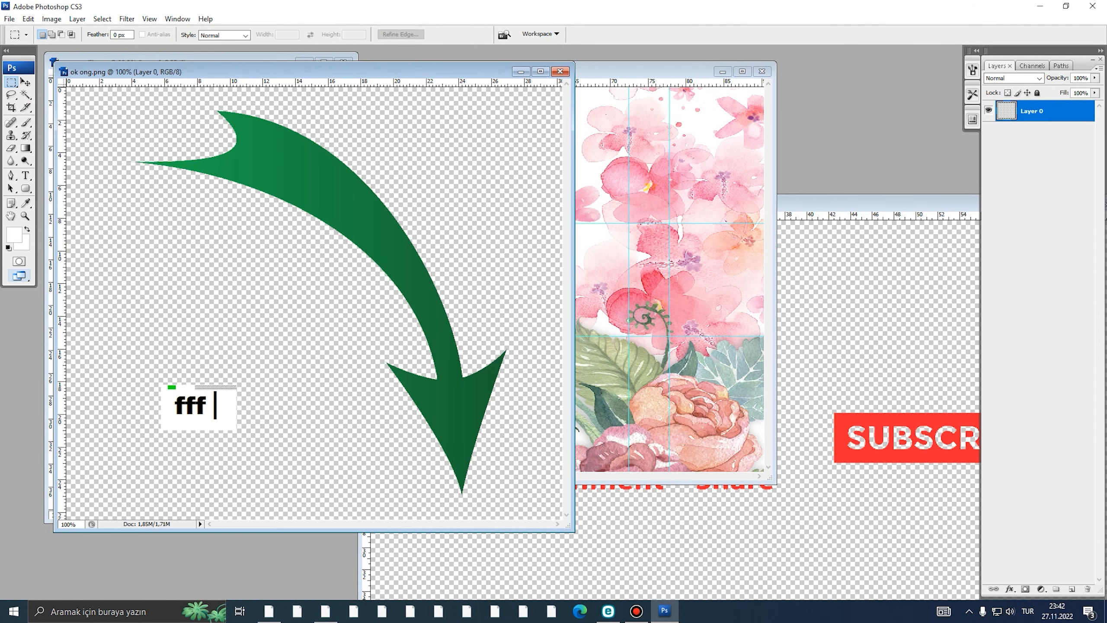
pyautogui.press('v')
pyautogui.moveTo(381, 254); pyautogui.dragTo(607, 282)
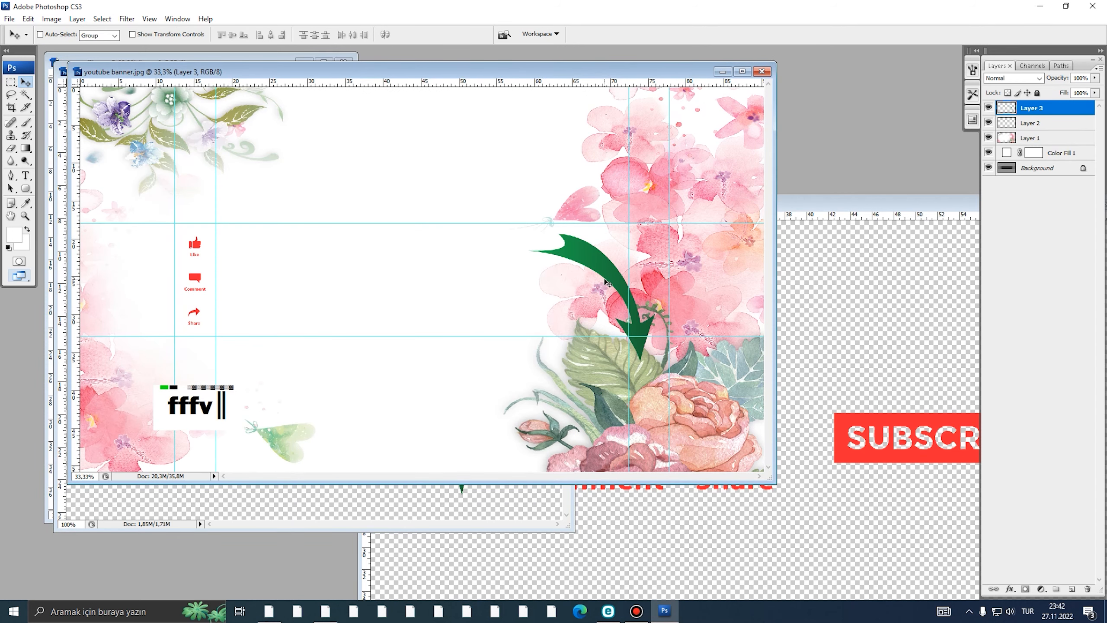
# - Shift the arrow's hue by +180 with Hue/Saturation to turn it magenta
pyautogui.hotkey('ctrl', 'u')
pyautogui.moveTo(588, 150); pyautogui.dragTo(422, 152)
pyautogui.moveTo(370, 198); pyautogui.dragTo(425, 212)
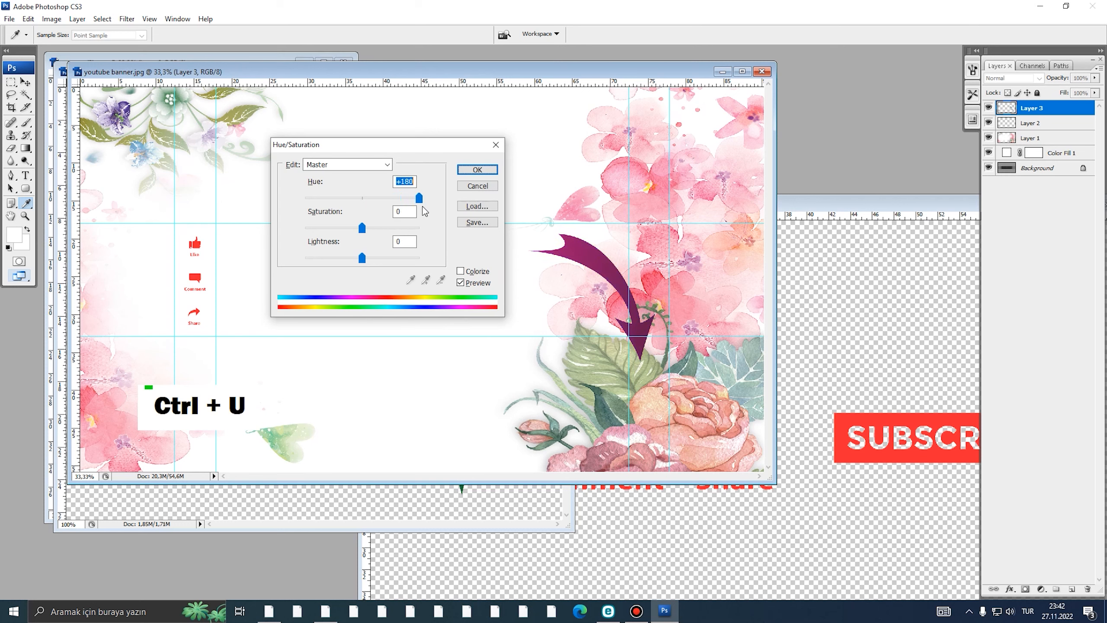
pyautogui.click(478, 170)
pyautogui.hotkey('ctrl', 't')
# - Flip the arrow horizontally, shrink it to about 47% and settle it among the right-side flowers
pyautogui.rightClick(530, 245)
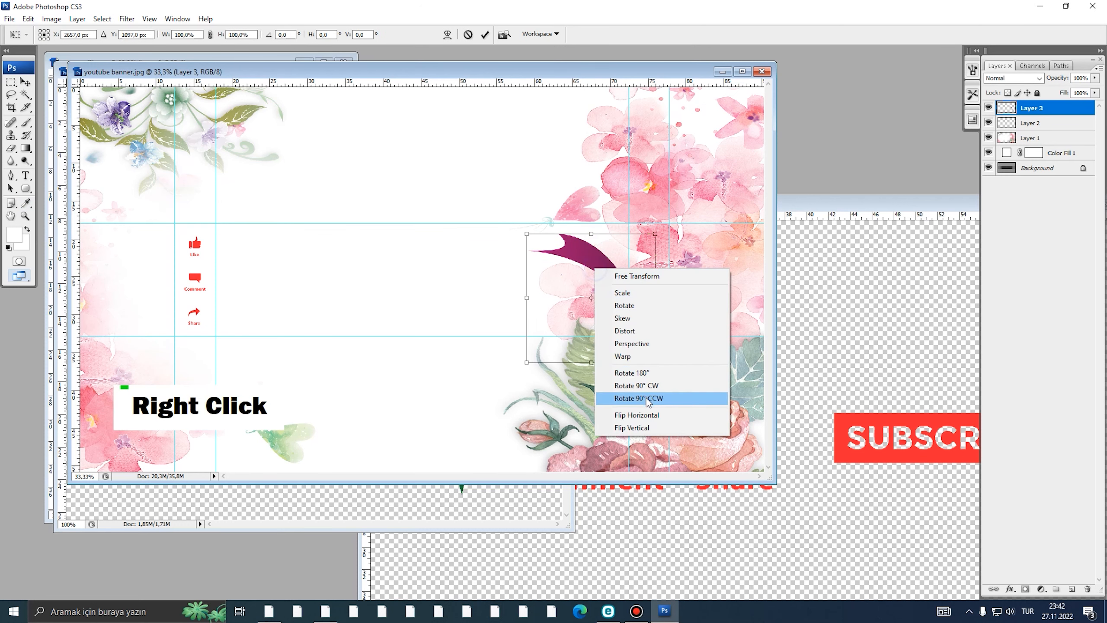
pyautogui.click(550, 448)
pyautogui.moveTo(655, 234); pyautogui.dragTo(737, 250)
pyautogui.moveTo(715, 256)
pyautogui.mouseDown()
pyautogui.moveTo(741, 251)
pyautogui.moveTo(722, 258)
pyautogui.mouseUp()
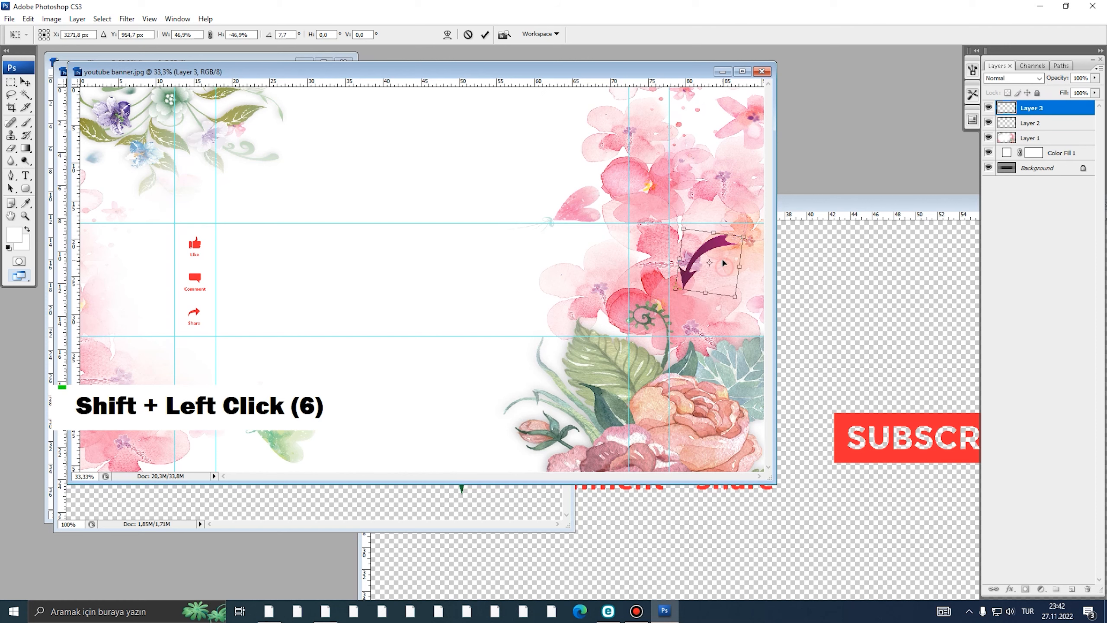
pyautogui.doubleClick(722, 258)
pyautogui.keyDown('alt'); pyautogui.click(696, 253); pyautogui.keyUp('alt')
pyautogui.keyDown('ctrl'); pyautogui.click(604, 279); pyautogui.keyUp('ctrl')
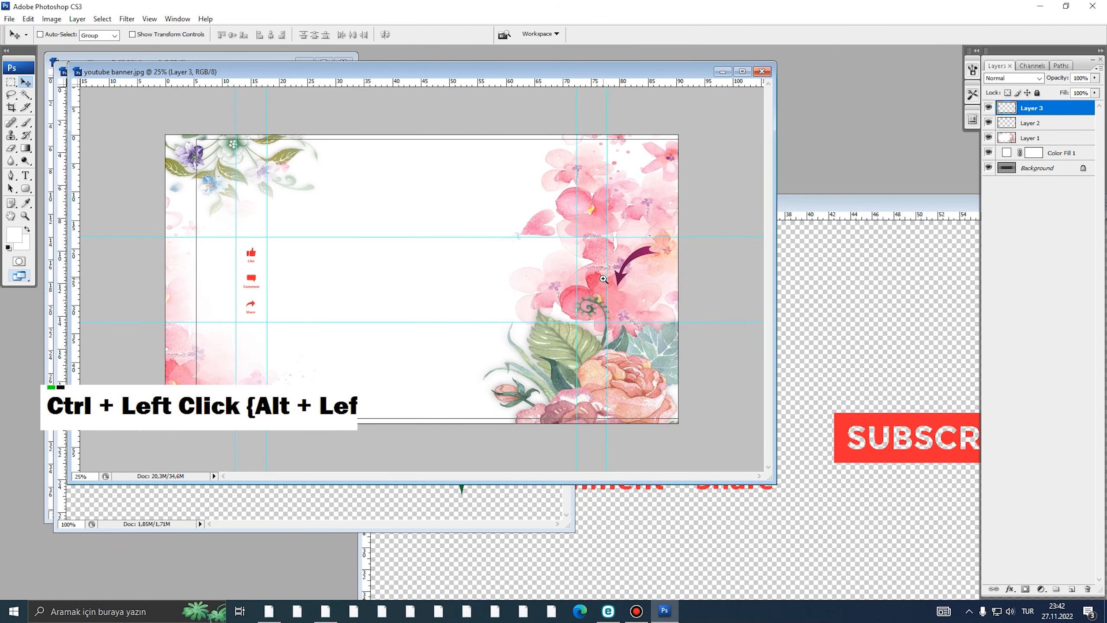
# - Raise the arrow's Lightness to +100 in Hue/Saturation to make it white
pyautogui.hotkey('ctrl', 'u')
pyautogui.moveTo(362, 258); pyautogui.dragTo(451, 264)
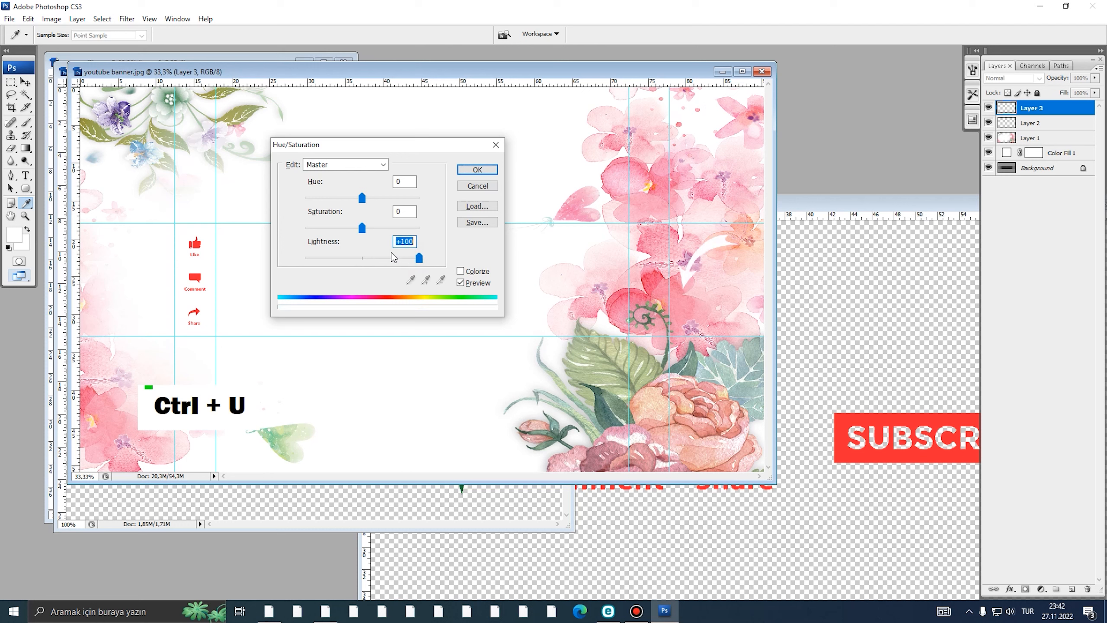
pyautogui.moveTo(367, 257); pyautogui.dragTo(485, 264)
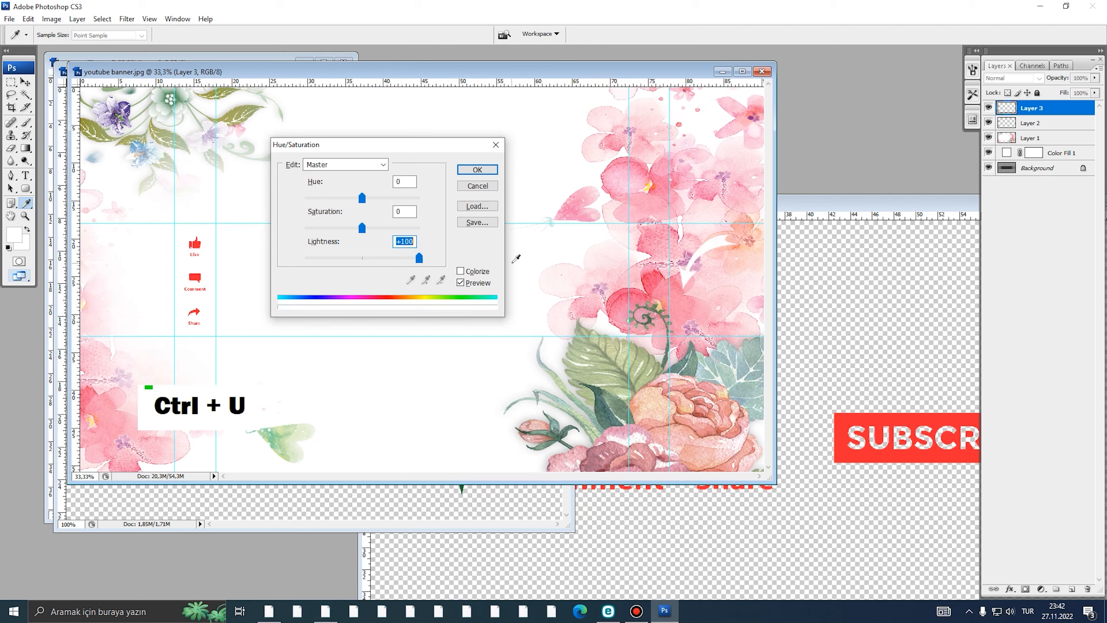
pyautogui.click(478, 170)
# - In the arrow layer's Blending Options, try Gradient and Pattern Overlay, then enable Stroke
pyautogui.rightClick(1033, 123)
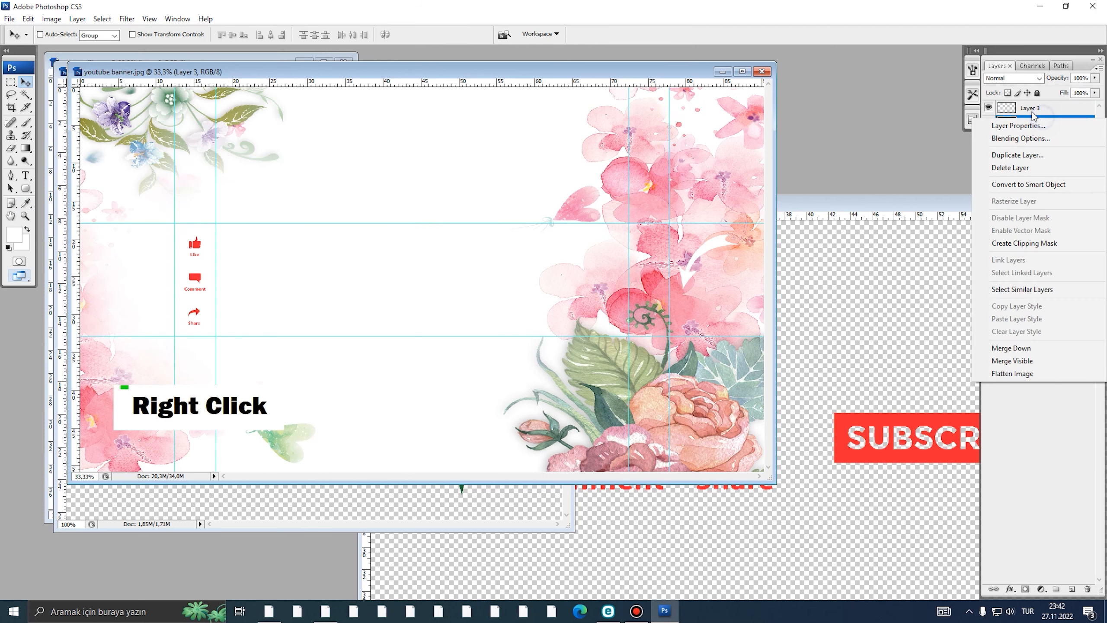
pyautogui.click(890, 201)
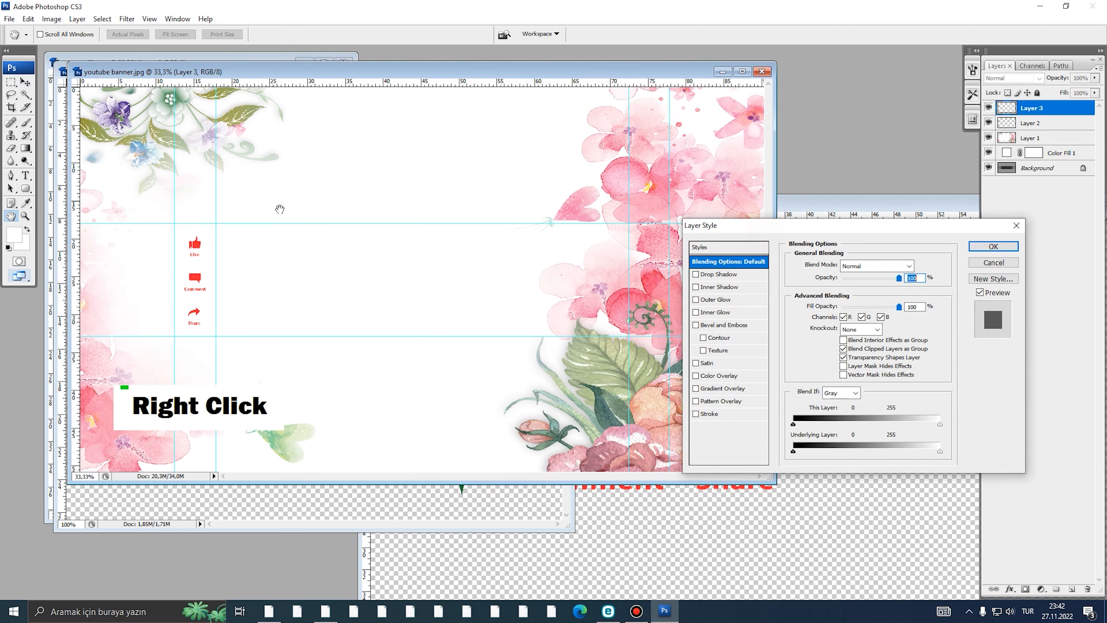
pyautogui.moveTo(796, 228); pyautogui.dragTo(232, 132)
pyautogui.click(165, 293)
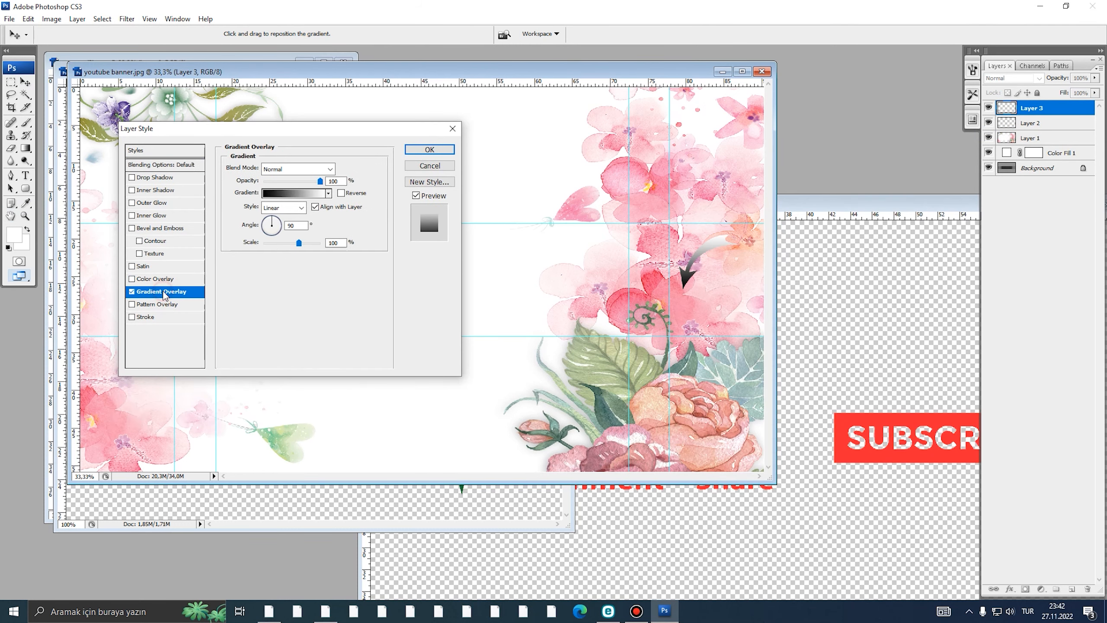
pyautogui.click(132, 292)
pyautogui.doubleClick(144, 306)
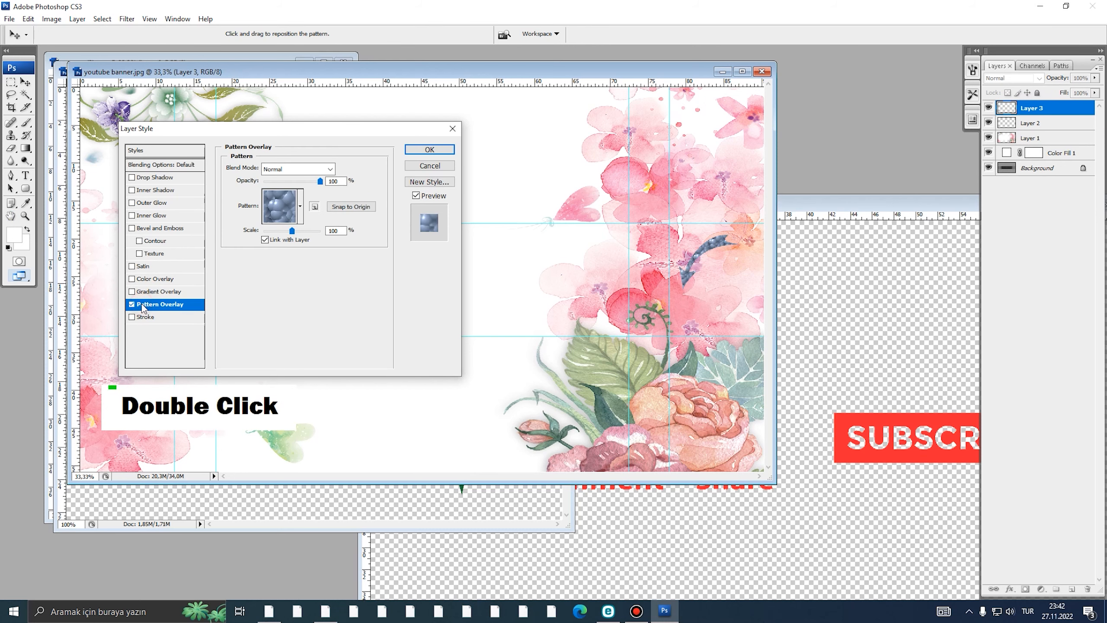
pyautogui.click(131, 305)
pyautogui.doubleClick(144, 317)
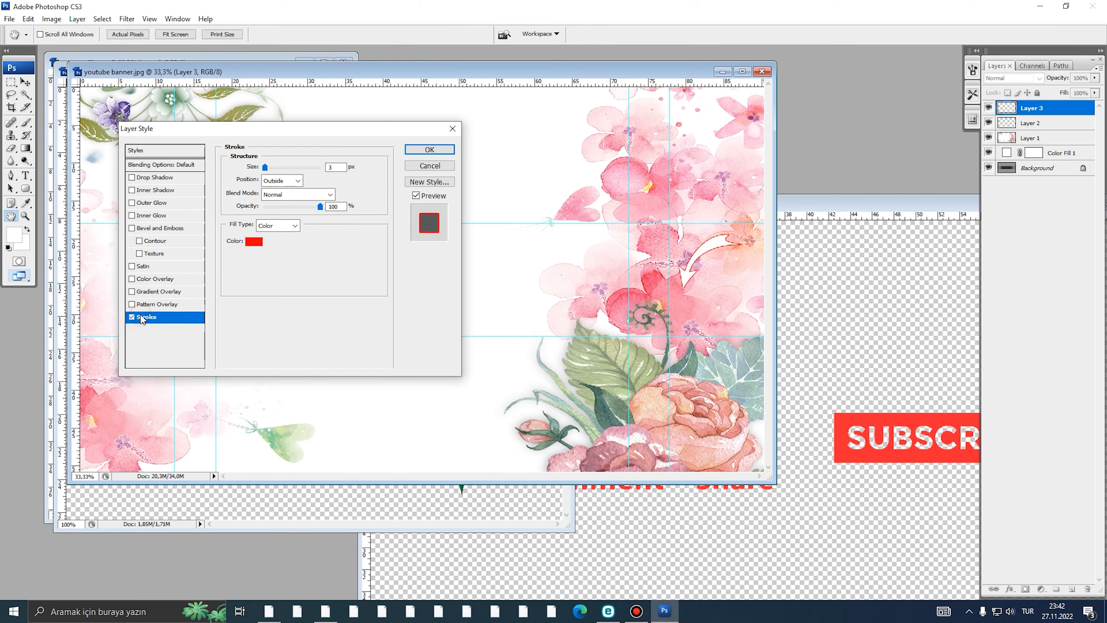
# - Sample light pink from the flowers as stroke colour and thicken the stroke to 27 px
pyautogui.click(253, 241)
pyautogui.write('0')
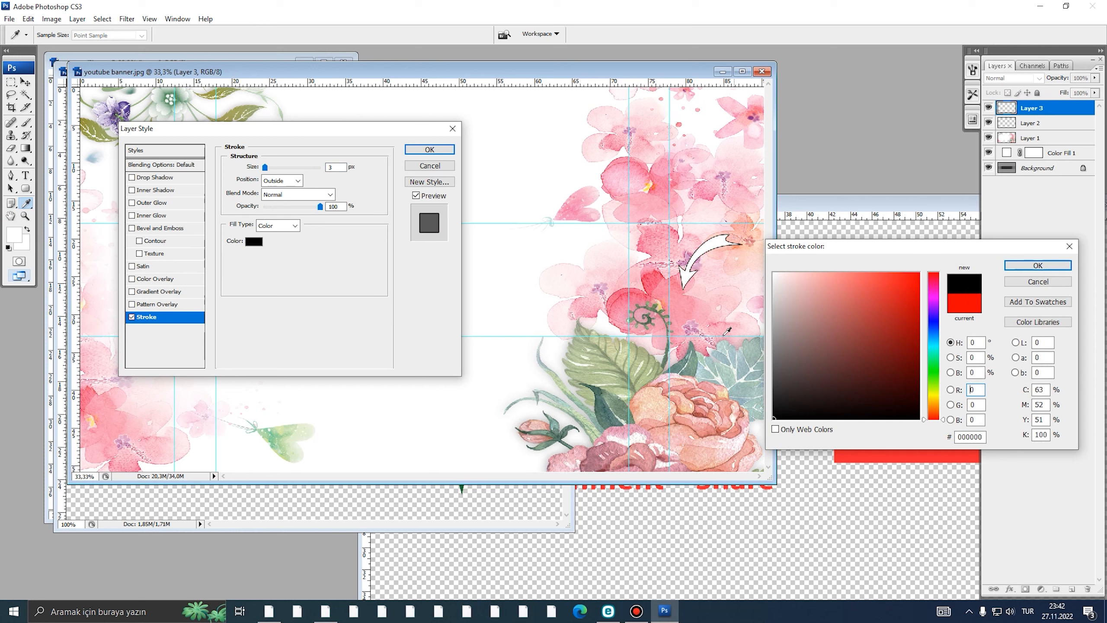
pyautogui.click(723, 351)
pyautogui.click(858, 287)
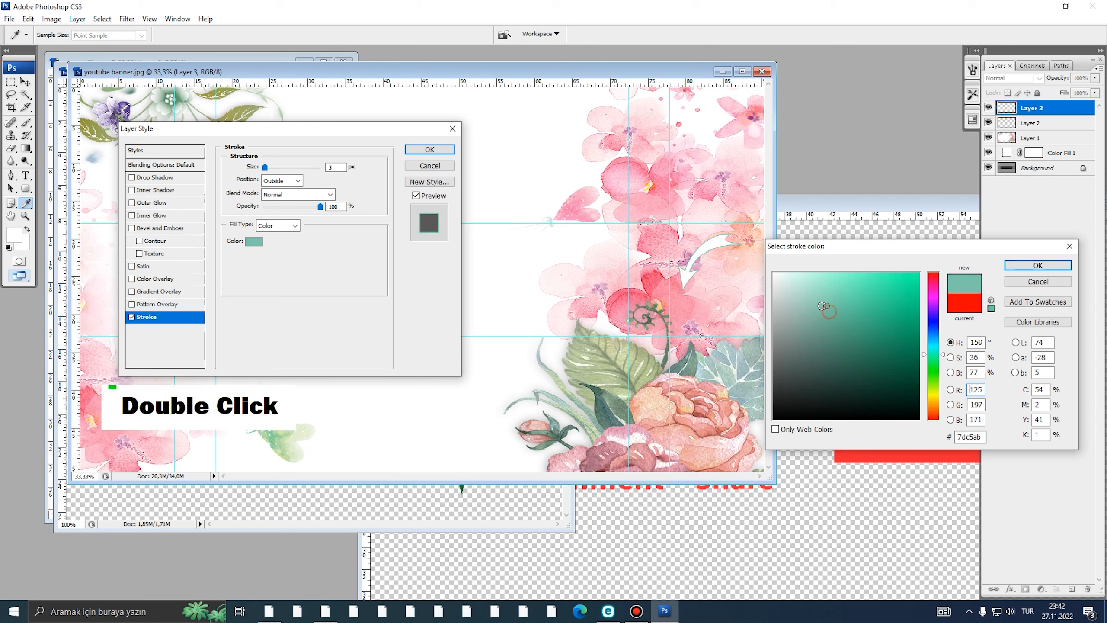
pyautogui.click(684, 326)
pyautogui.click(689, 307)
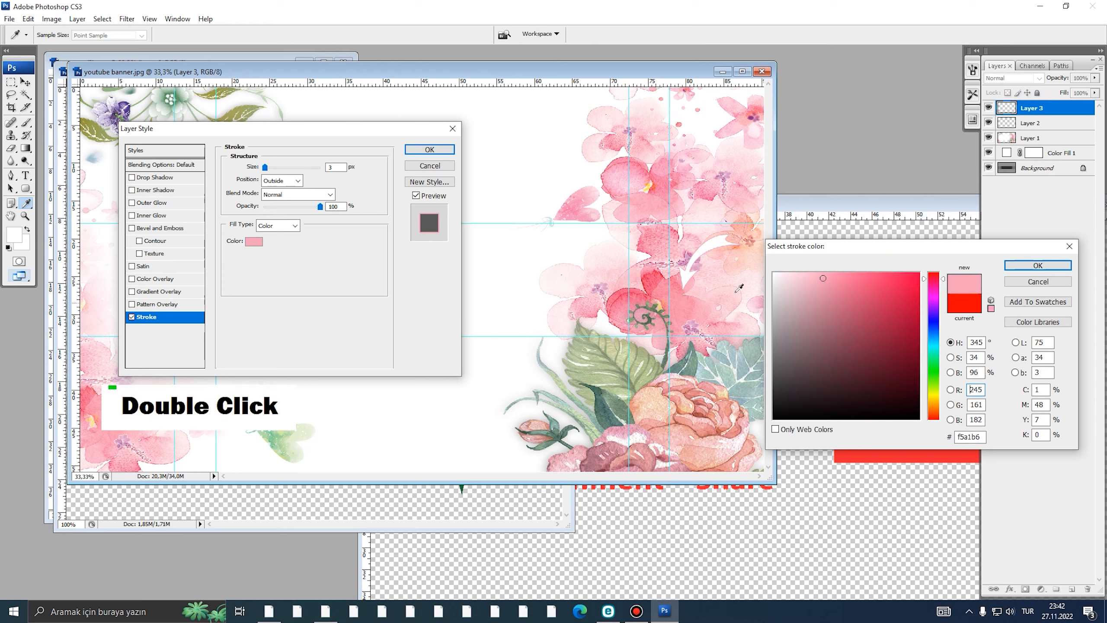
pyautogui.click(1037, 265)
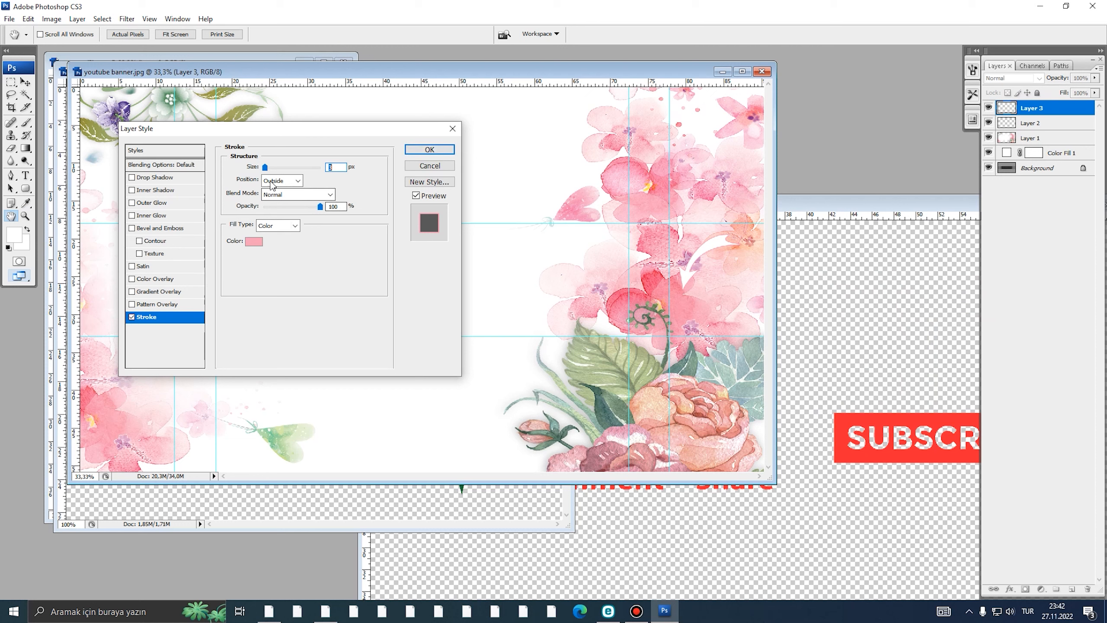
pyautogui.moveTo(266, 167); pyautogui.dragTo(274, 168)
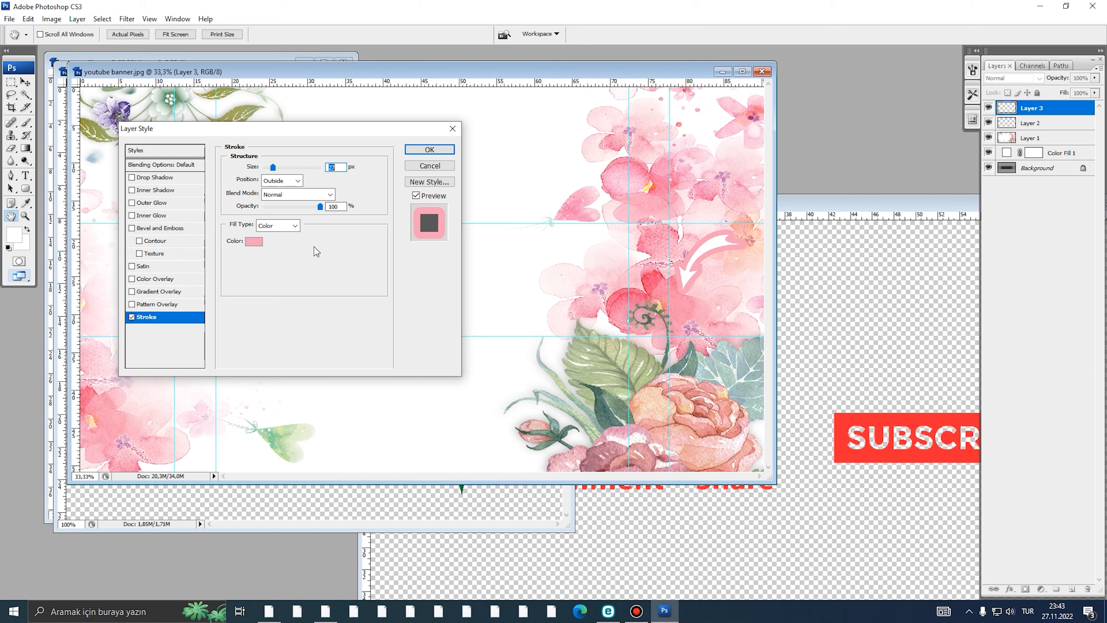
# - Resample a pale pink (f9d1d8) for the stroke and apply the layer style
pyautogui.click(255, 242)
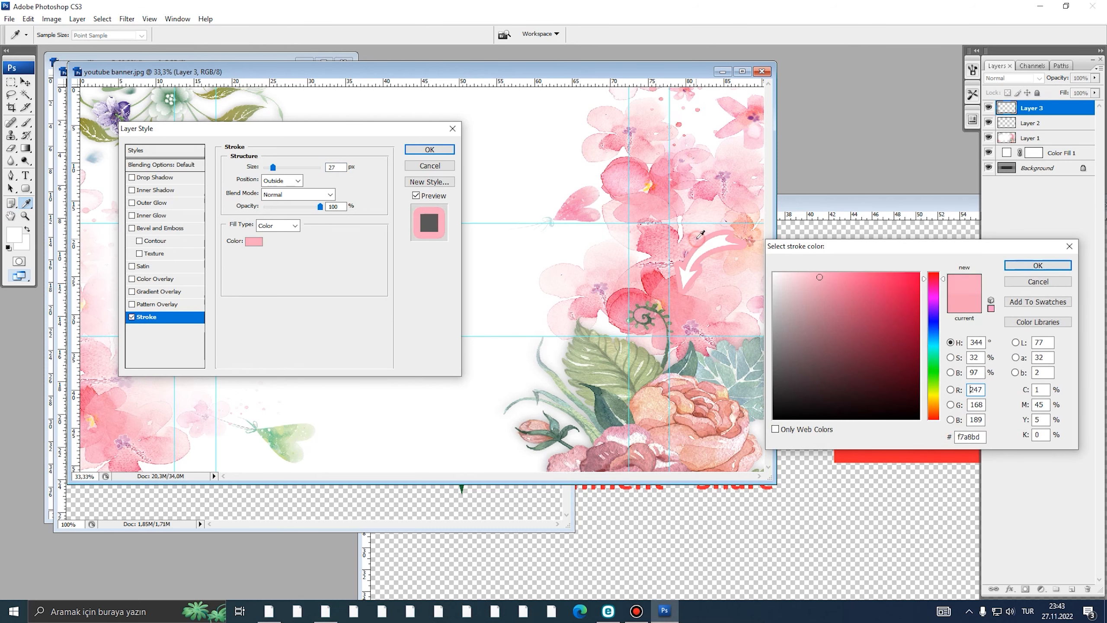
pyautogui.click(695, 248)
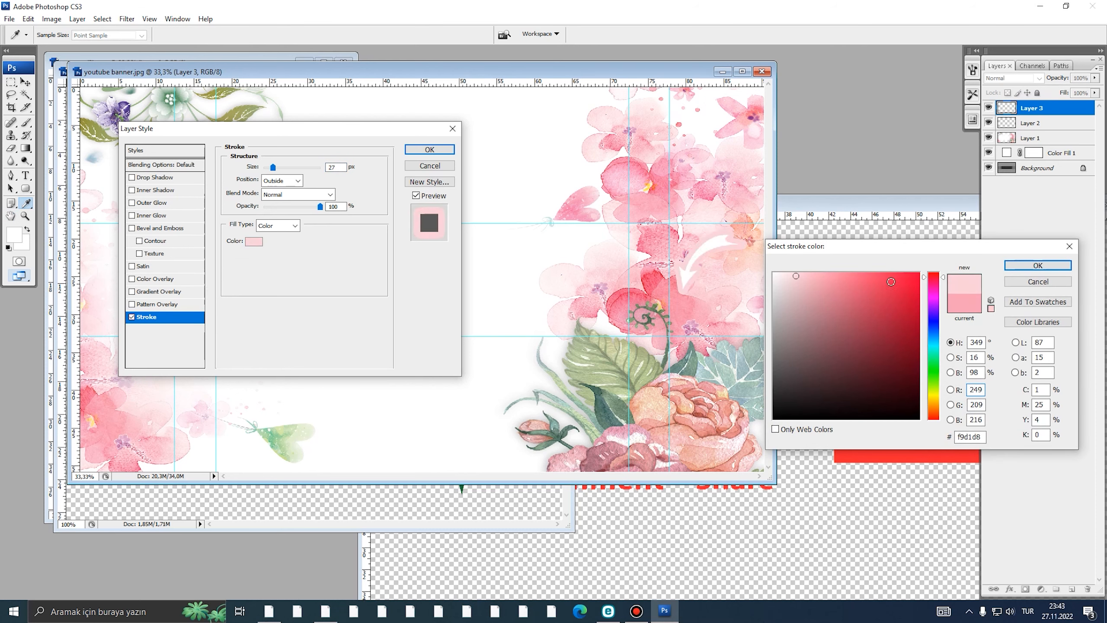
pyautogui.click(707, 297)
pyautogui.click(1016, 269)
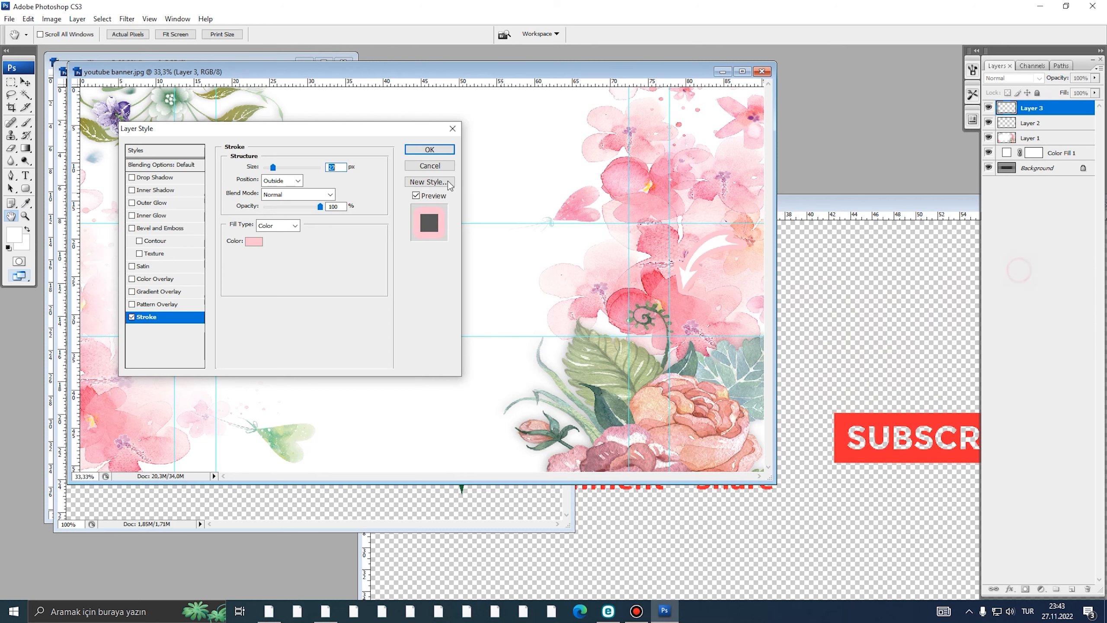
pyautogui.click(428, 157)
pyautogui.keyDown('alt'); pyautogui.click(475, 280); pyautogui.keyUp('alt')
pyautogui.keyDown('ctrl'); pyautogui.click(460, 282); pyautogui.keyUp('ctrl')
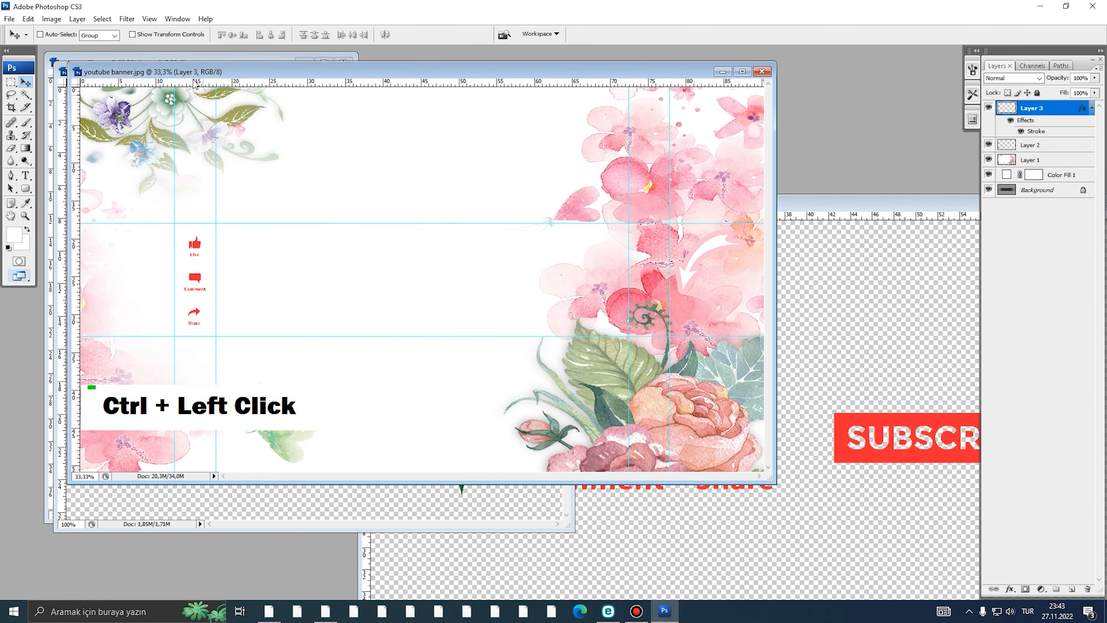
# - Open png el.png and bring the yellow hands into the banner as Layer 4
pyautogui.click(10, 18)
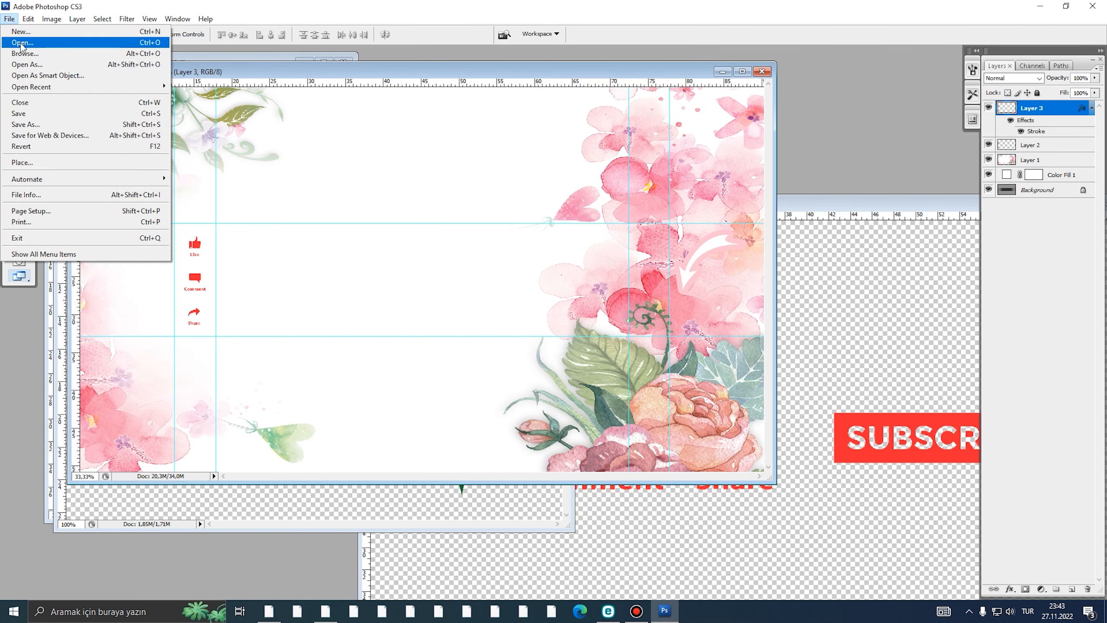
pyautogui.click(21, 40)
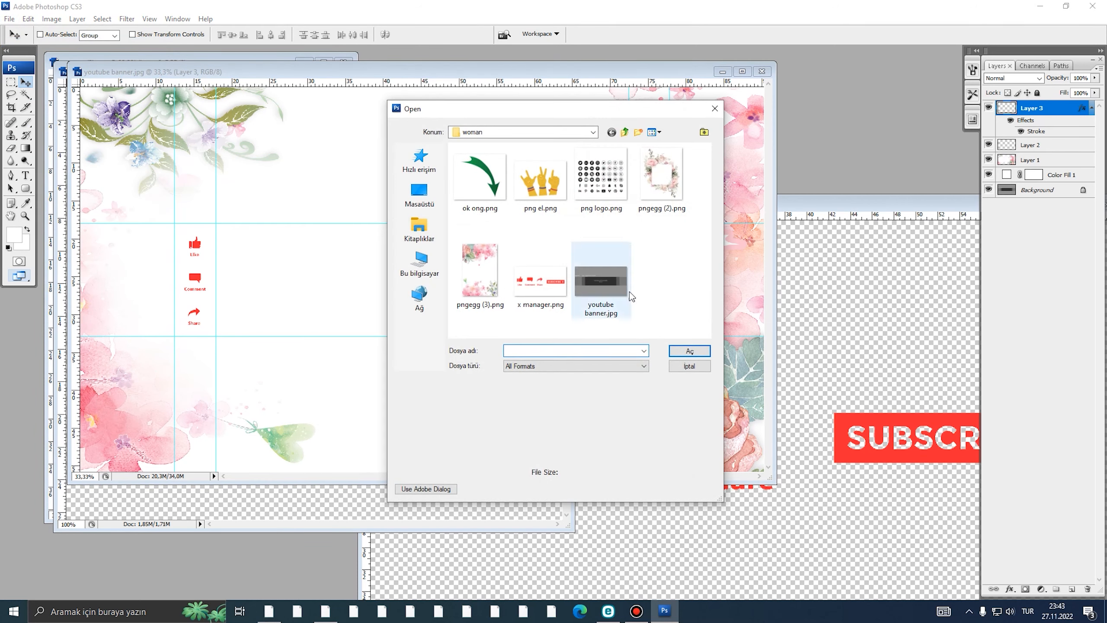
pyautogui.click(540, 179)
pyautogui.click(683, 351)
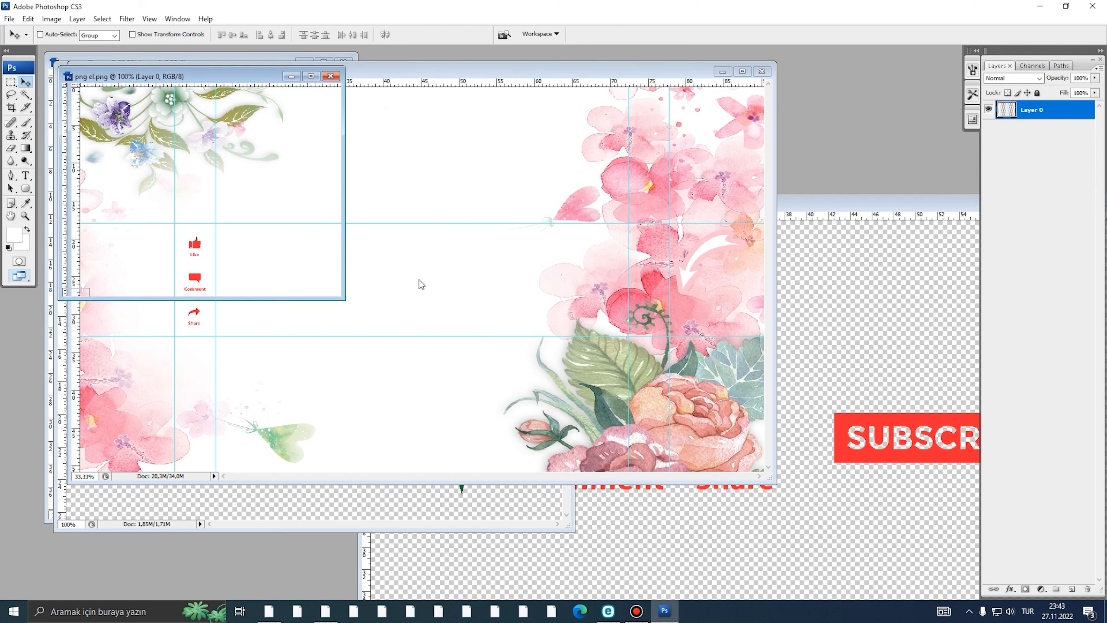
pyautogui.moveTo(210, 183); pyautogui.dragTo(529, 360)
pyautogui.hotkey('ctrl', 't')
pyautogui.doubleClick(497, 278)
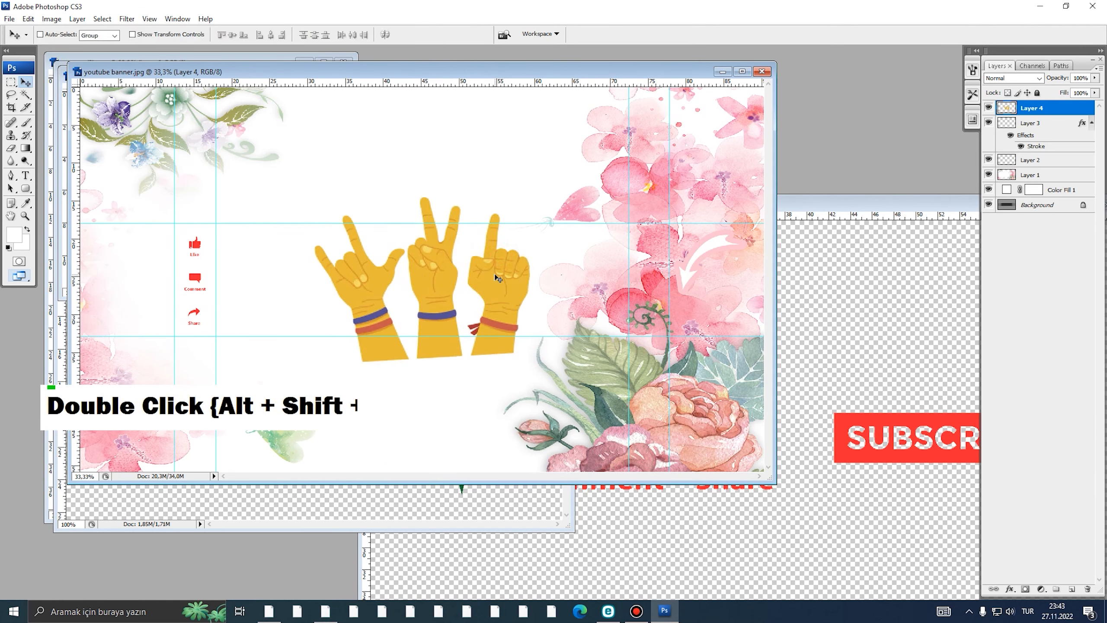
# - Lasso and delete the two left hands, leaving the pointing hand
pyautogui.press('ş')
pyautogui.press('l')
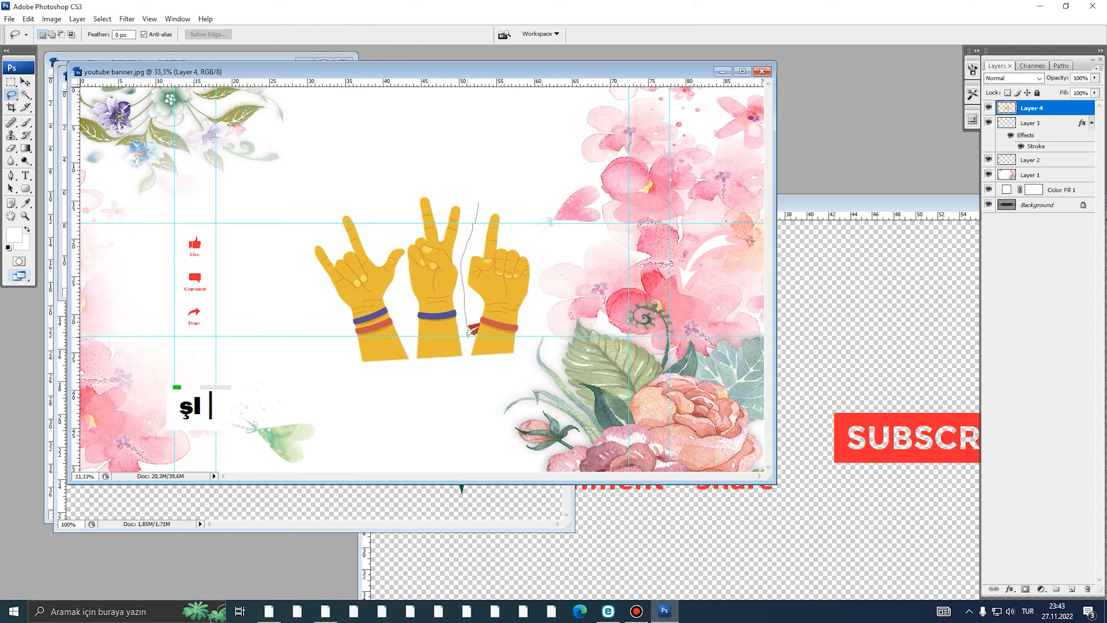
pyautogui.moveTo(399, 150); pyautogui.dragTo(479, 203)
pyautogui.press('Delete')
pyautogui.hotkey('ctrl', 'd')
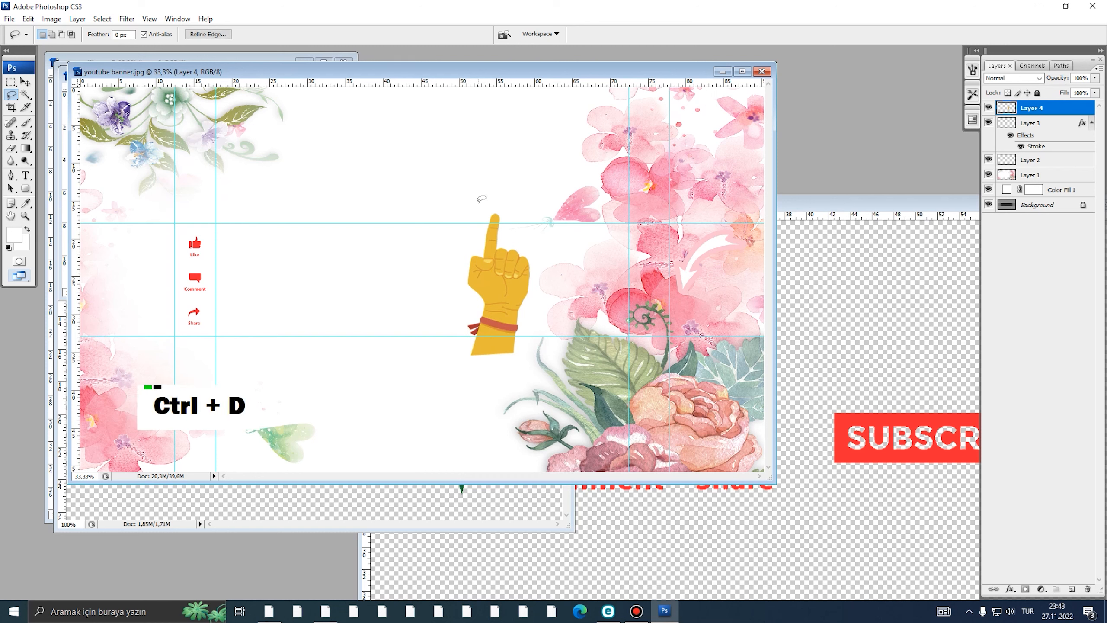
# - Move the pointing hand to the left and rotate it about 43° clockwise
pyautogui.press('v')
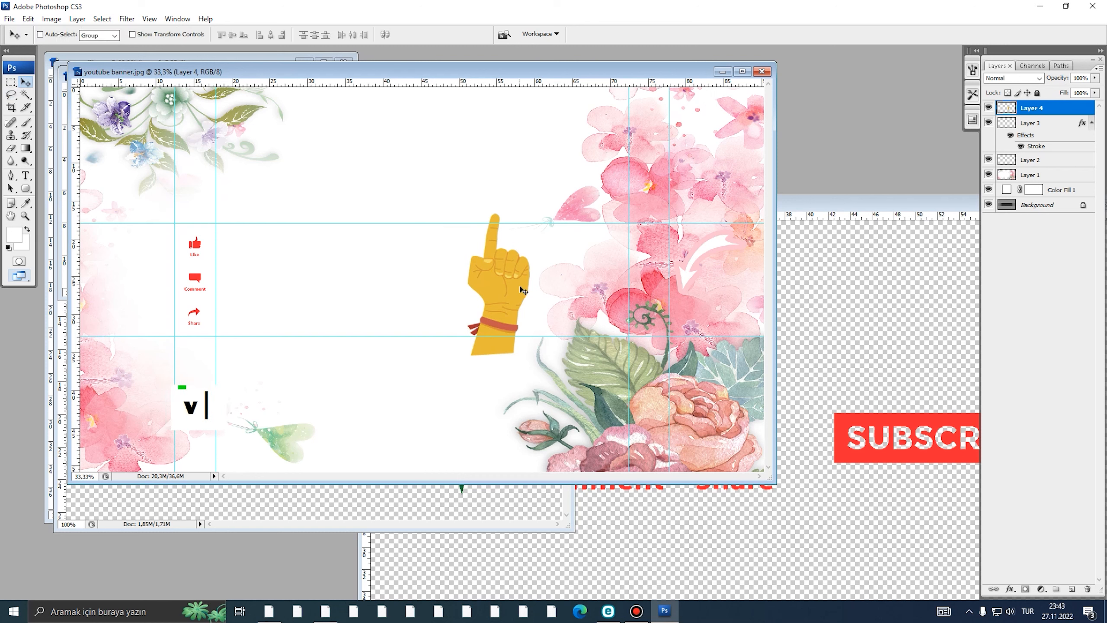
pyautogui.moveTo(519, 289); pyautogui.dragTo(151, 337)
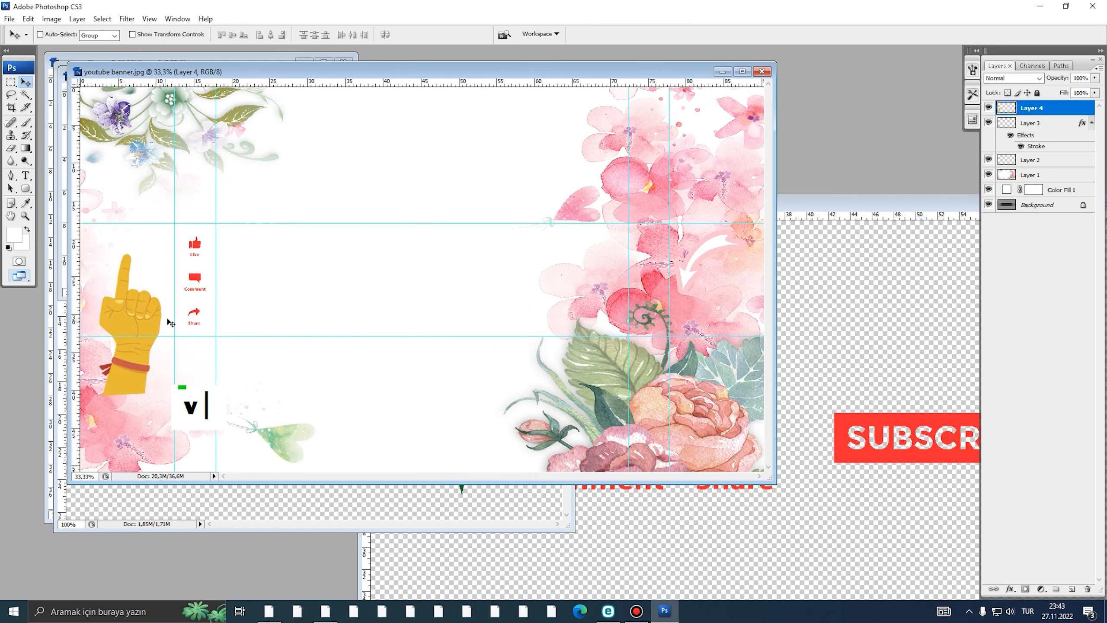
pyautogui.hotkey('ctrl', 't')
pyautogui.moveTo(191, 255); pyautogui.dragTo(218, 293)
pyautogui.moveTo(143, 320)
pyautogui.mouseDown()
pyautogui.moveTo(120, 308)
pyautogui.moveTo(129, 304)
pyautogui.mouseUp()
pyautogui.moveTo(202, 229); pyautogui.dragTo(212, 242)
pyautogui.moveTo(170, 289); pyautogui.dragTo(164, 290)
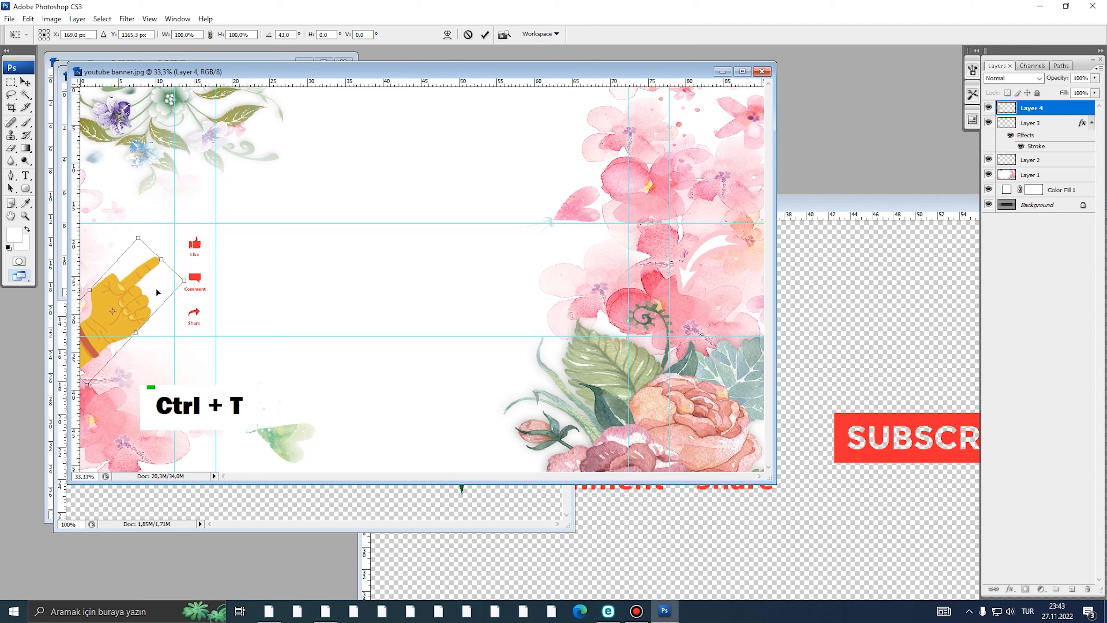
pyautogui.doubleClick(157, 290)
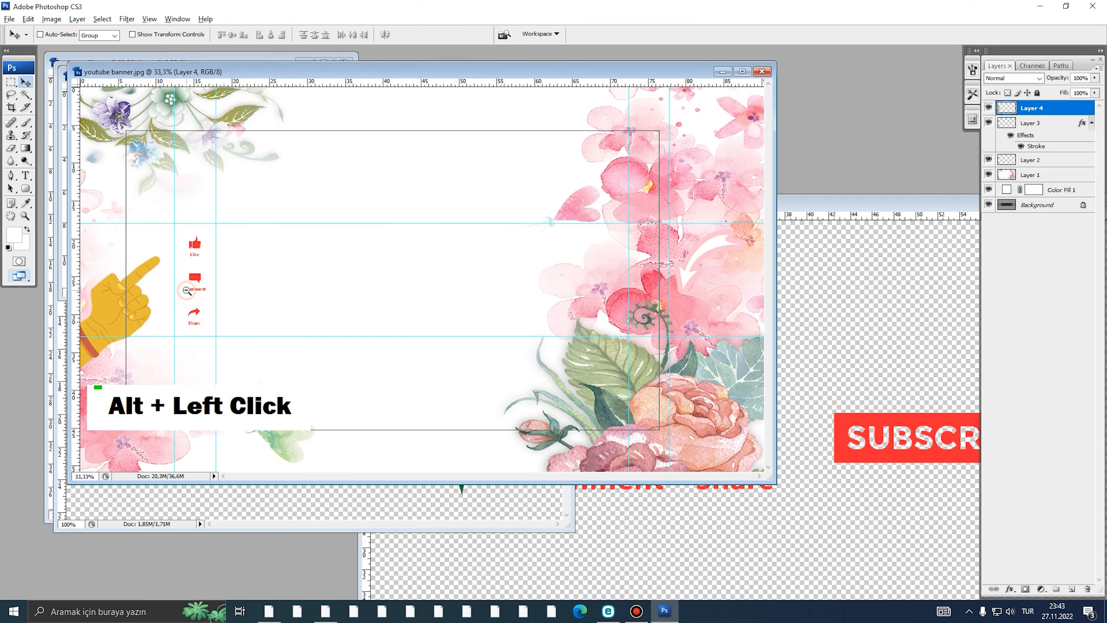
# - Delete the pointing-hand Layer 4 from the banner
pyautogui.keyDown('alt'); pyautogui.click(186, 291); pyautogui.keyUp('alt')
pyautogui.keyDown('ctrl'); pyautogui.click(199, 292); pyautogui.keyUp('ctrl')
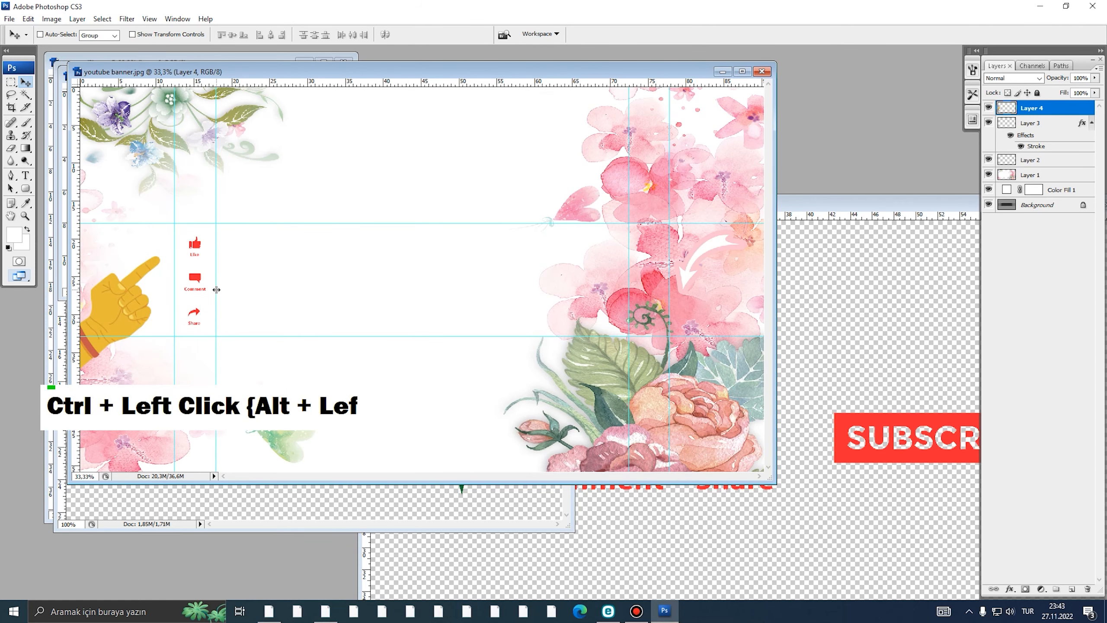
pyautogui.press('Delete')
pyautogui.moveTo(309, 72); pyautogui.dragTo(436, 91)
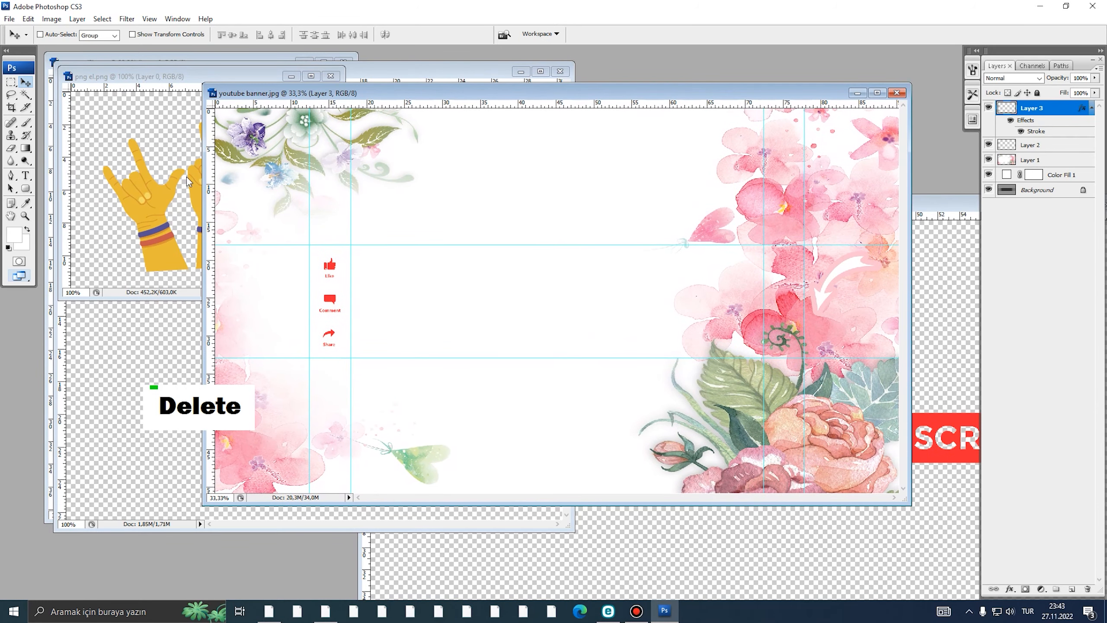
# - Drag the three-hands image from png el.png onto the banner
pyautogui.click(187, 176)
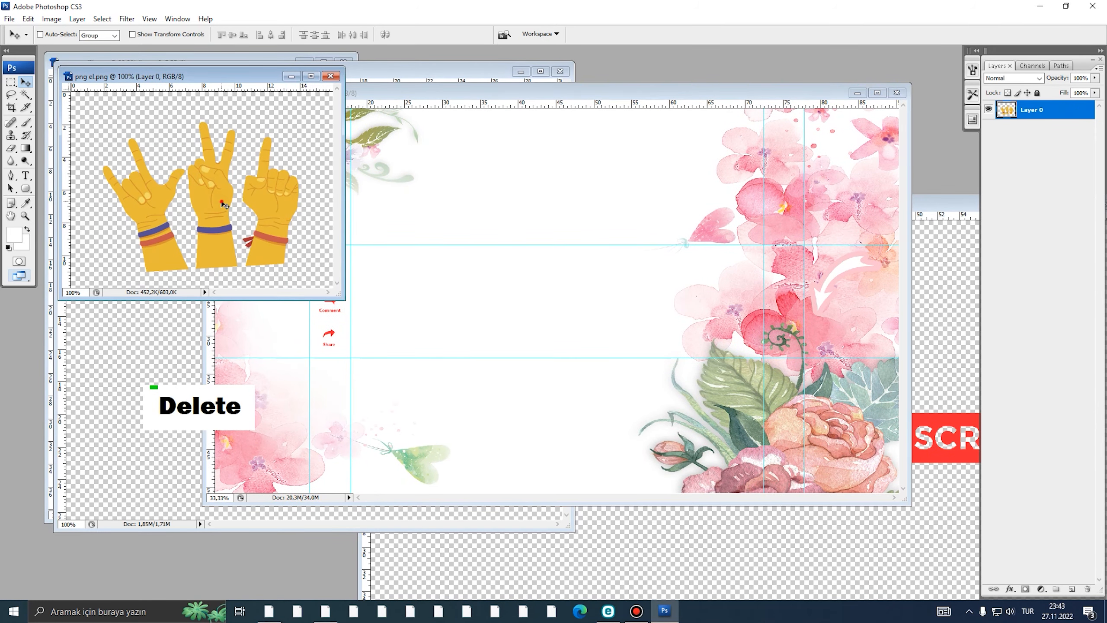
pyautogui.moveTo(223, 205); pyautogui.dragTo(492, 296)
pyautogui.keyDown('ctrl'); pyautogui.click(492, 296); pyautogui.keyUp('ctrl')
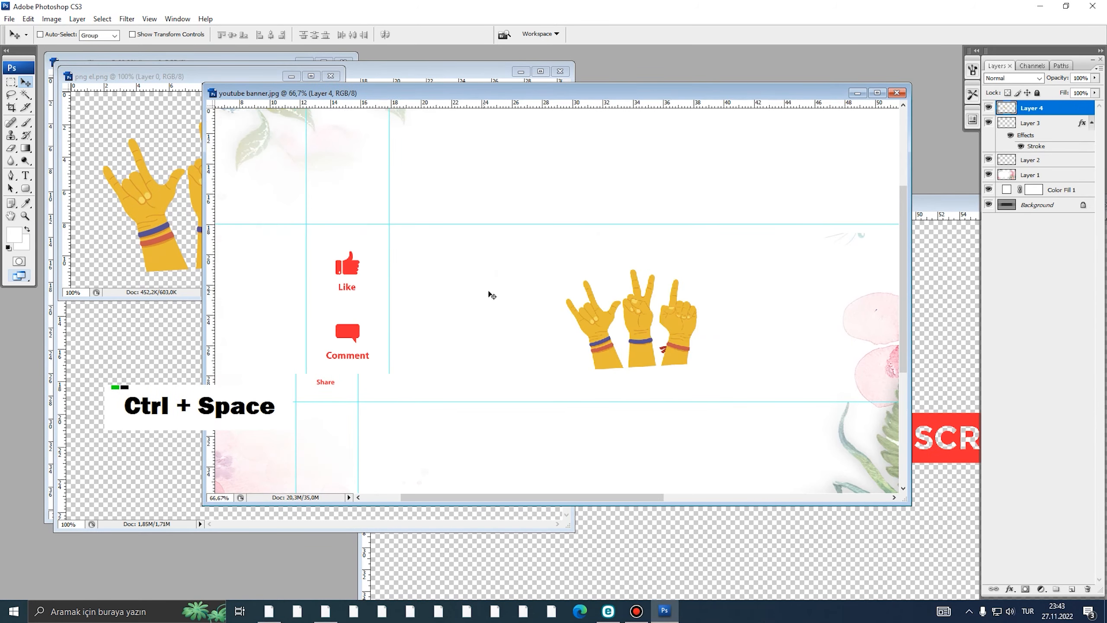
# - Lasso the middle peace-sign hand, invert the selection and delete the two outer hands
pyautogui.press('l')
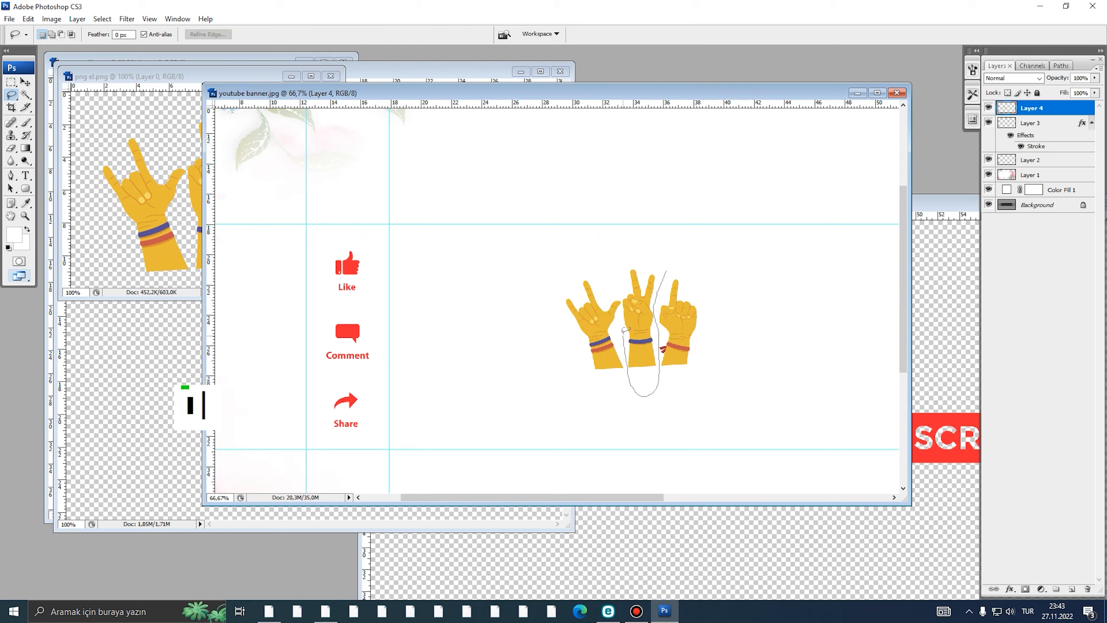
pyautogui.rightClick(650, 266)
pyautogui.click(659, 284)
pyautogui.press('Delete')
pyautogui.hotkey('ctrl', 'd')
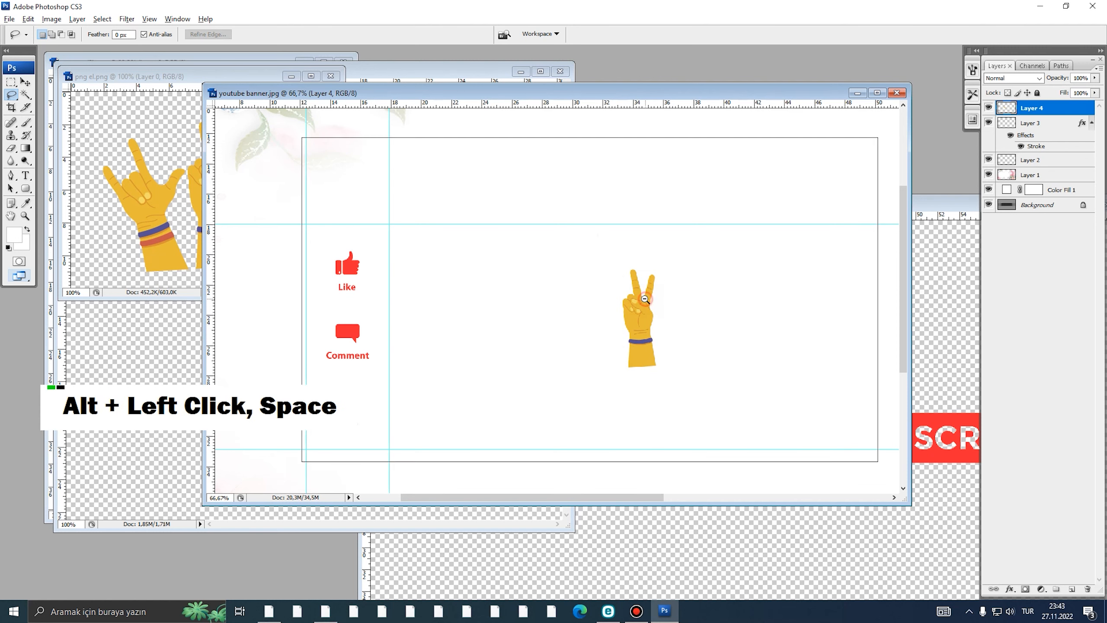
# - Move the peace hand beside the Like, Comment and Share icons and scale it to about 217%
pyautogui.keyDown('alt'); pyautogui.click(654, 301); pyautogui.keyUp('alt')
pyautogui.press('v')
pyautogui.moveTo(573, 331)
pyautogui.mouseDown()
pyautogui.moveTo(266, 362)
pyautogui.moveTo(279, 376)
pyautogui.mouseUp()
pyautogui.hotkey('ctrl', 't')
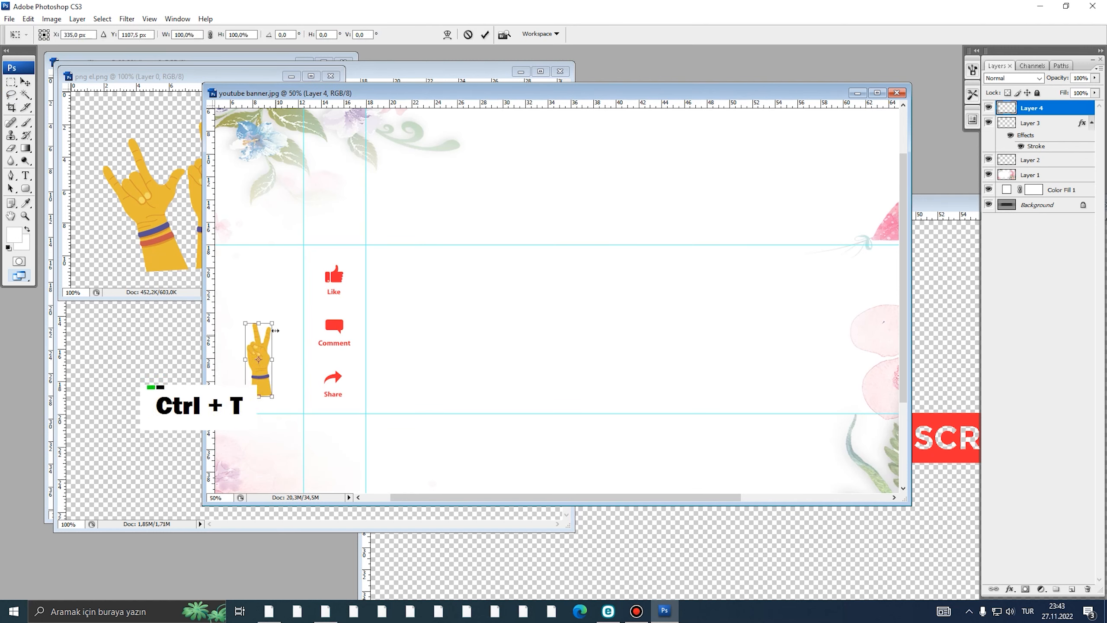
pyautogui.moveTo(274, 323); pyautogui.dragTo(292, 274)
pyautogui.keyDown('alt'); pyautogui.click(306, 331); pyautogui.keyUp('alt')
pyautogui.moveTo(294, 340); pyautogui.dragTo(280, 320)
pyautogui.moveTo(286, 247)
pyautogui.mouseDown()
pyautogui.moveTo(273, 307)
pyautogui.moveTo(288, 256)
pyautogui.mouseUp()
pyautogui.moveTo(274, 289); pyautogui.dragTo(270, 292)
pyautogui.doubleClick(269, 292)
# - Erase the bottom of the wrist with a size-100 eraser
pyautogui.press('e')
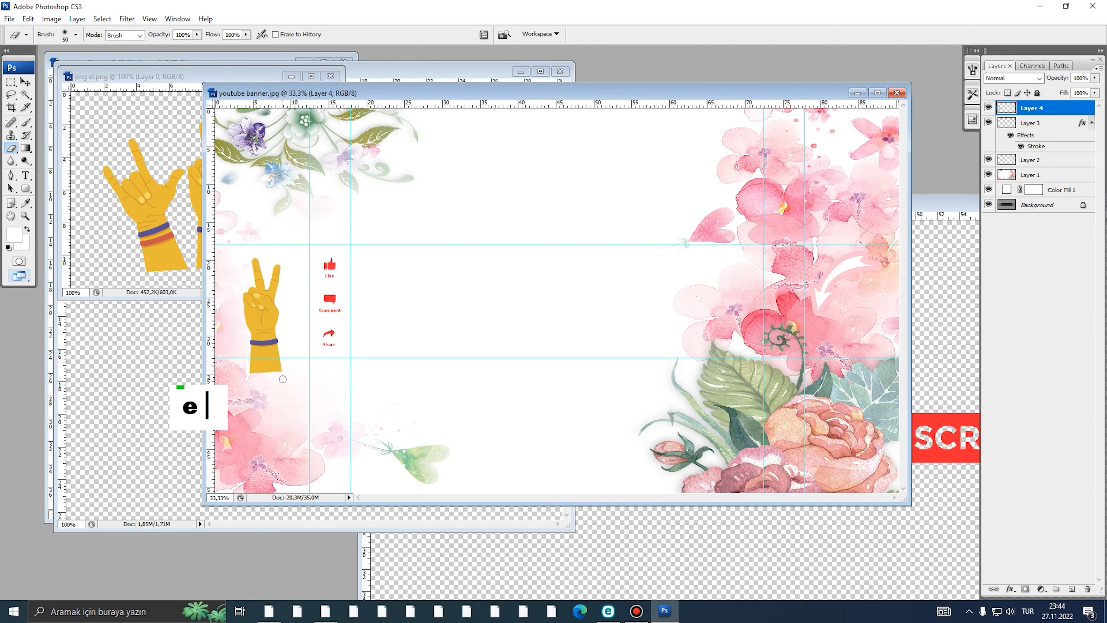
pyautogui.rightClick(282, 379)
pyautogui.moveTo(343, 400); pyautogui.dragTo(352, 401)
pyautogui.moveTo(291, 376); pyautogui.dragTo(273, 374)
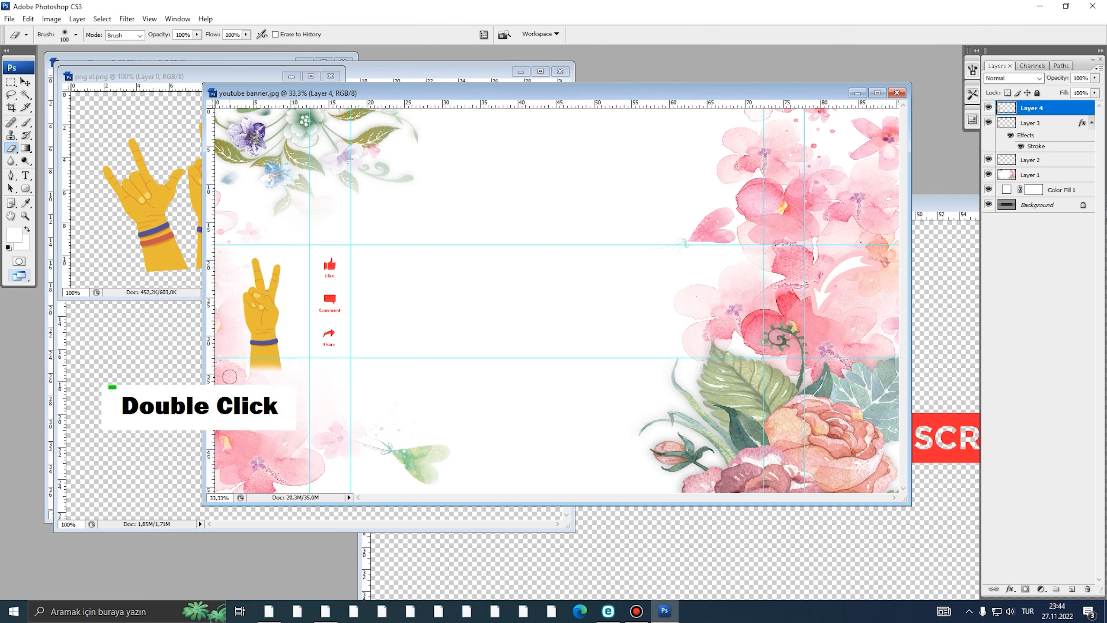
pyautogui.keyDown('alt'); pyautogui.click(375, 346); pyautogui.keyUp('alt')
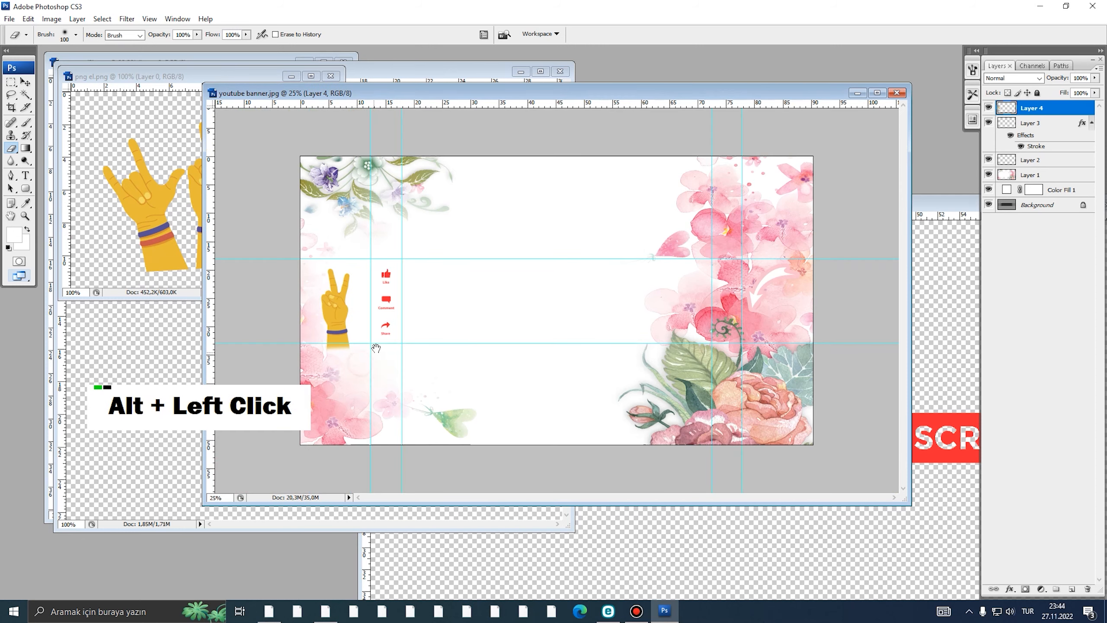
pyautogui.keyDown('ctrl'); pyautogui.click(379, 331); pyautogui.keyUp('ctrl')
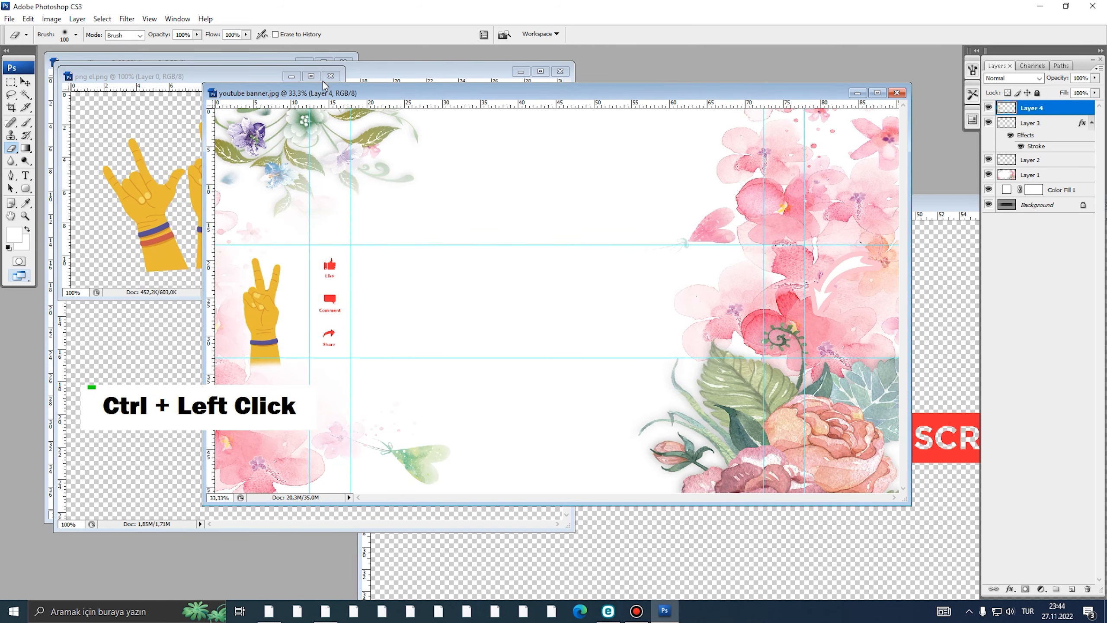
# - Close png el.png, ok ong.png (discarding changes) and pngegg (3).png
pyautogui.click(278, 71)
pyautogui.click(330, 77)
pyautogui.click(165, 148)
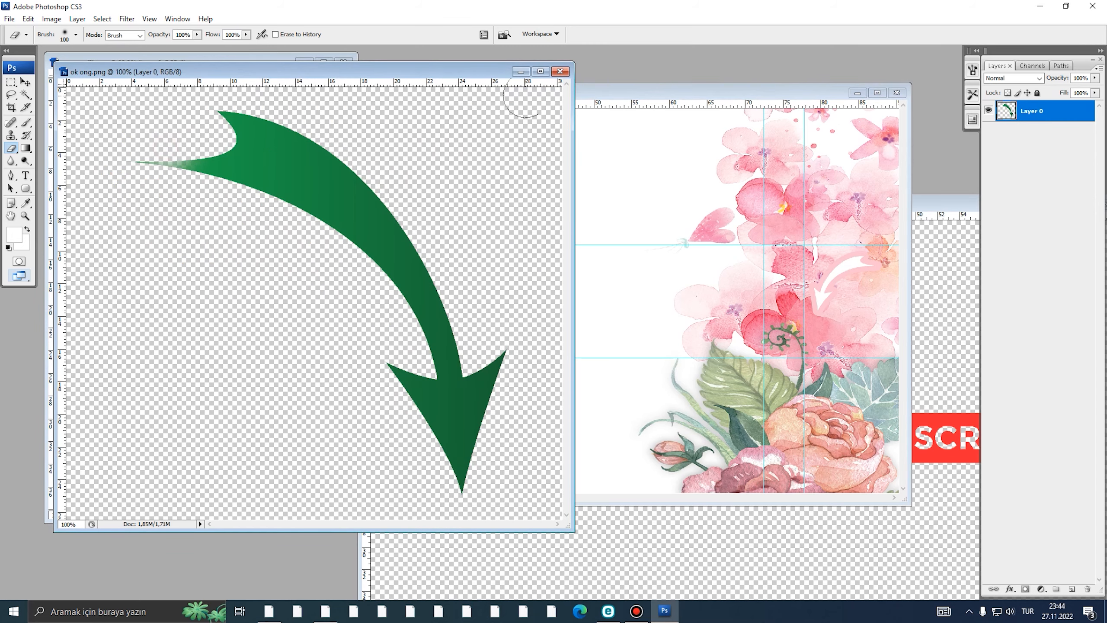
pyautogui.click(561, 70)
pyautogui.click(524, 229)
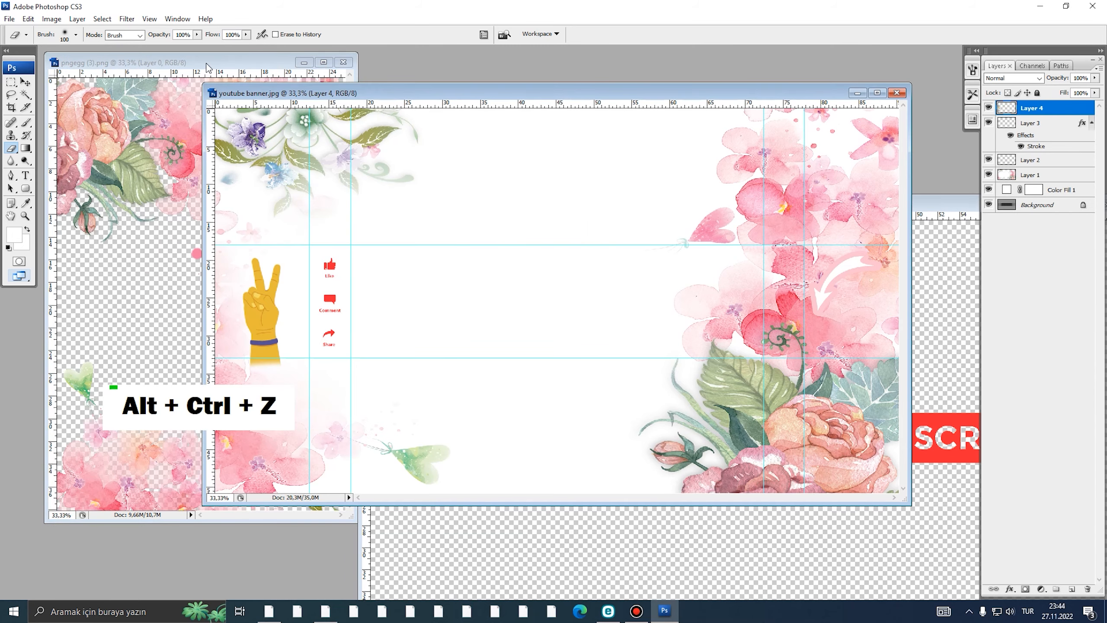
pyautogui.click(338, 75)
pyautogui.click(343, 63)
pyautogui.keyDown('alt'); pyautogui.click(456, 262); pyautogui.keyUp('alt')
pyautogui.keyDown('ctrl'); pyautogui.click(456, 261); pyautogui.keyUp('ctrl')
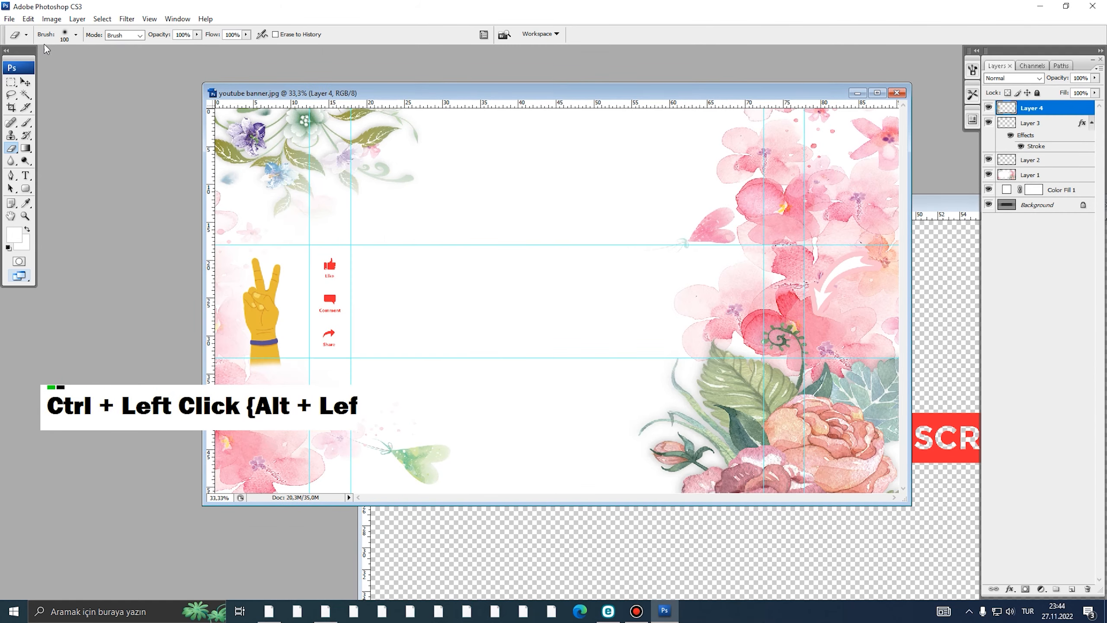
# - Open pngegg (2).png and drag the rose wreath frame onto the banner
pyautogui.click(7, 19)
pyautogui.click(20, 42)
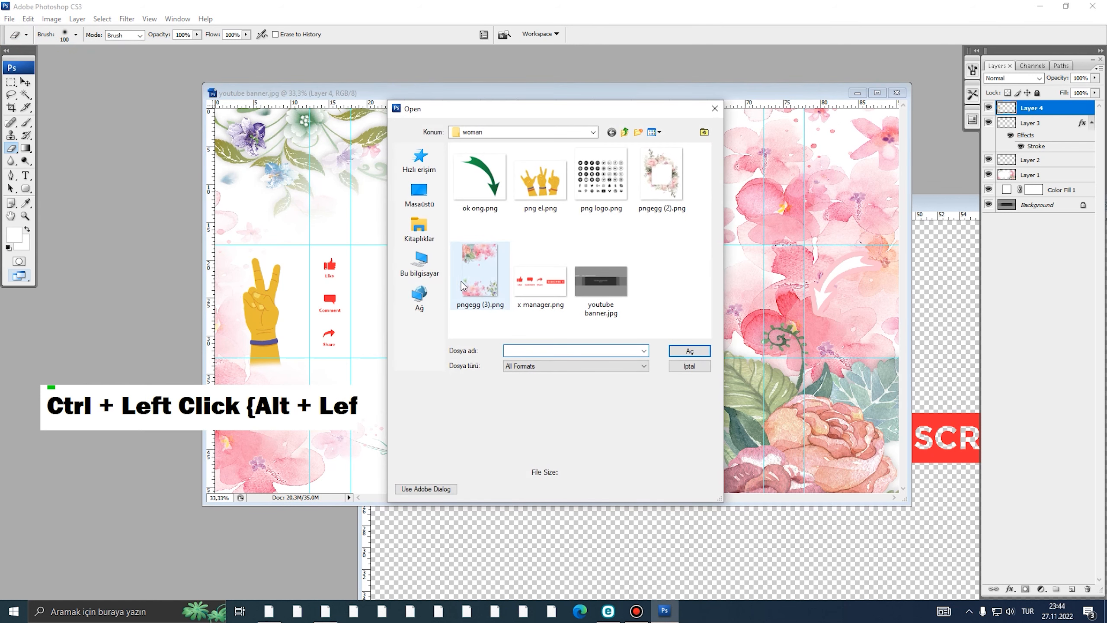
pyautogui.click(662, 176)
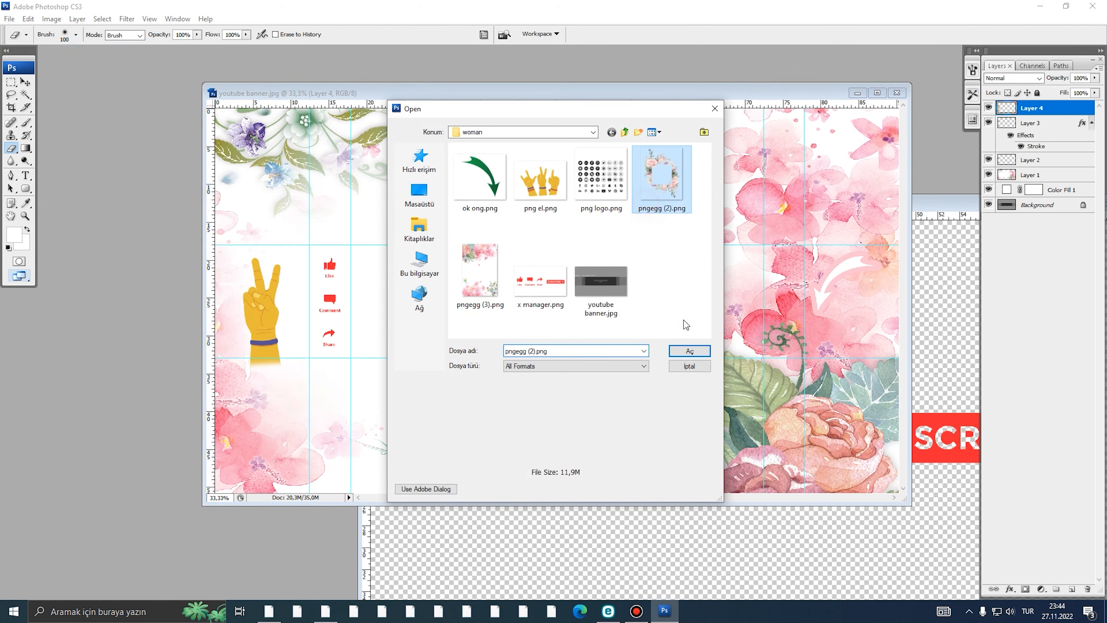
pyautogui.click(689, 351)
pyautogui.press('v')
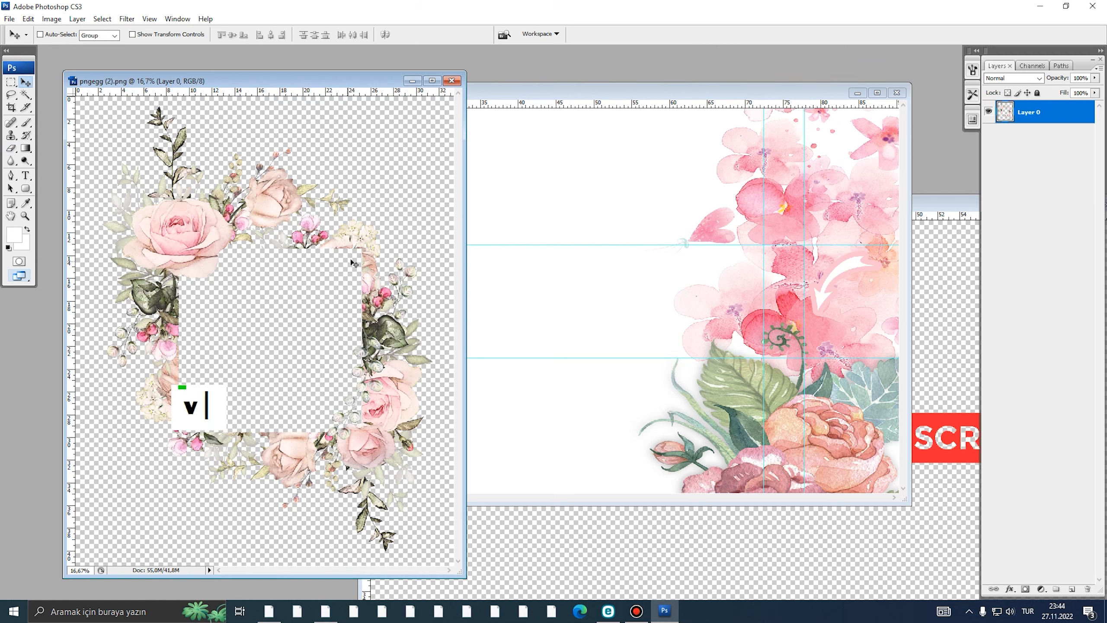
pyautogui.moveTo(260, 297); pyautogui.dragTo(523, 290)
# - Scale the wreath frame to 15.5%, rotate it −10° and place it right of the peace hand
pyautogui.hotkey('ctrl', 't')
pyautogui.keyDown('alt'); pyautogui.click(521, 286); pyautogui.keyUp('alt')
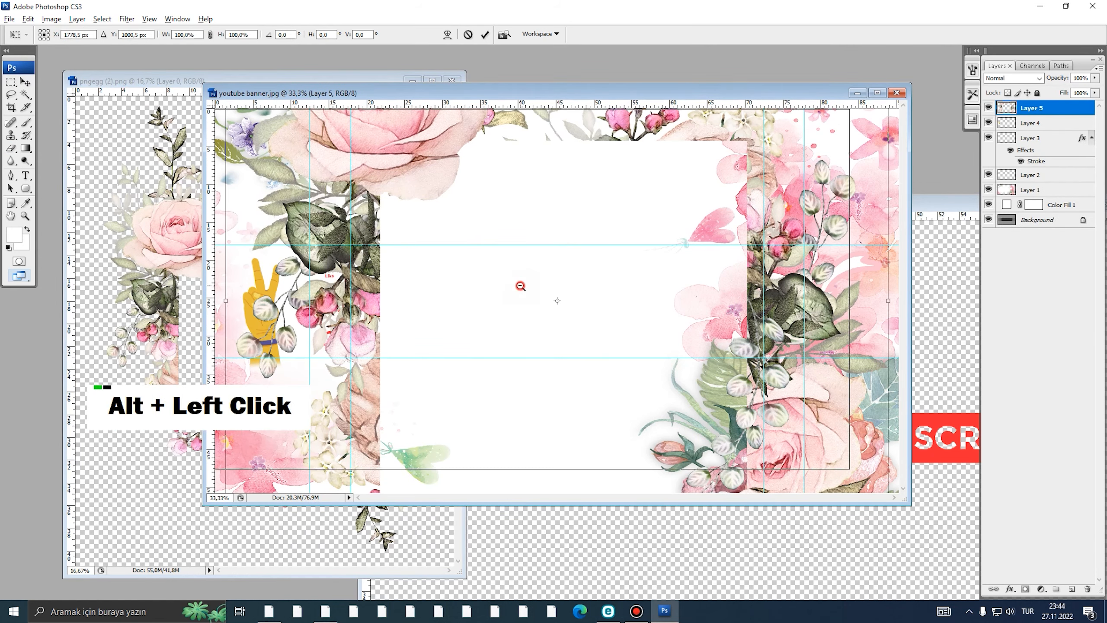
pyautogui.keyDown('alt'); pyautogui.click(521, 286); pyautogui.keyUp('alt')
pyautogui.keyDown('alt'); pyautogui.click(675, 214); pyautogui.keyUp('alt')
pyautogui.keyDown('alt'); pyautogui.click(676, 214); pyautogui.keyUp('alt')
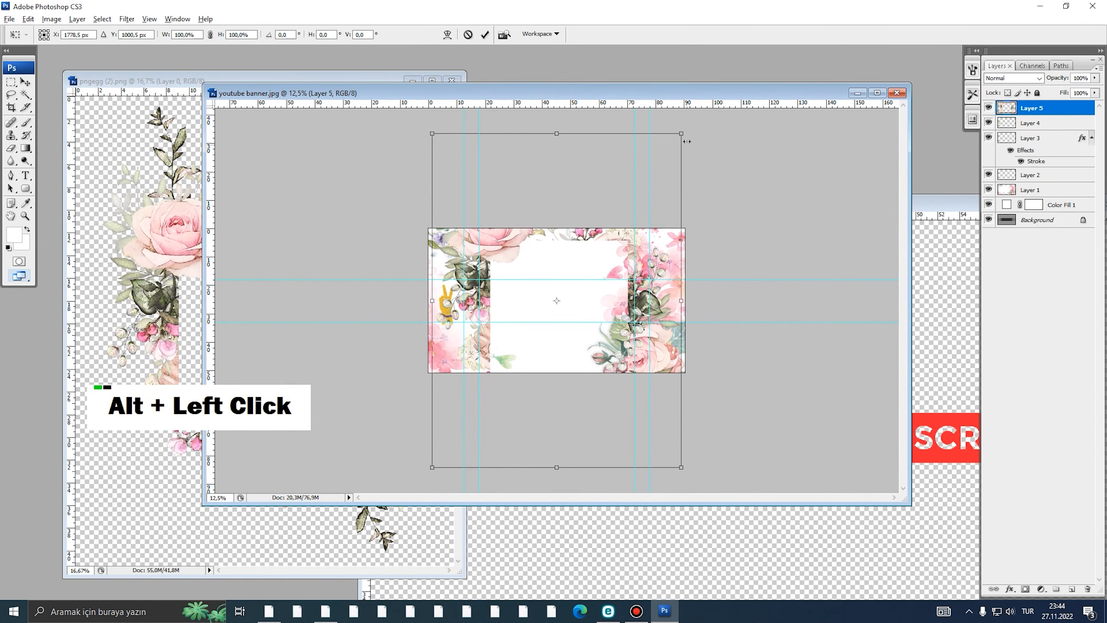
pyautogui.moveTo(689, 135); pyautogui.dragTo(591, 280)
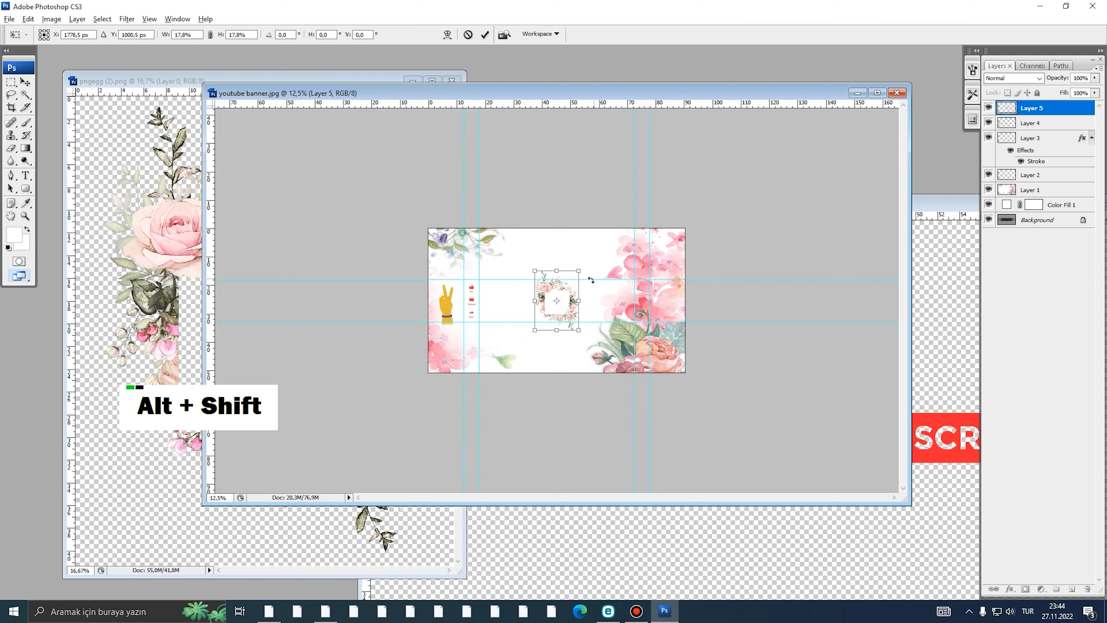
pyautogui.keyDown('ctrl'); pyautogui.click(558, 300); pyautogui.keyUp('ctrl')
pyautogui.keyDown('ctrl'); pyautogui.click(559, 300); pyautogui.keyUp('ctrl')
pyautogui.keyDown('ctrl'); pyautogui.click(559, 301); pyautogui.keyUp('ctrl')
pyautogui.moveTo(589, 333); pyautogui.dragTo(468, 335)
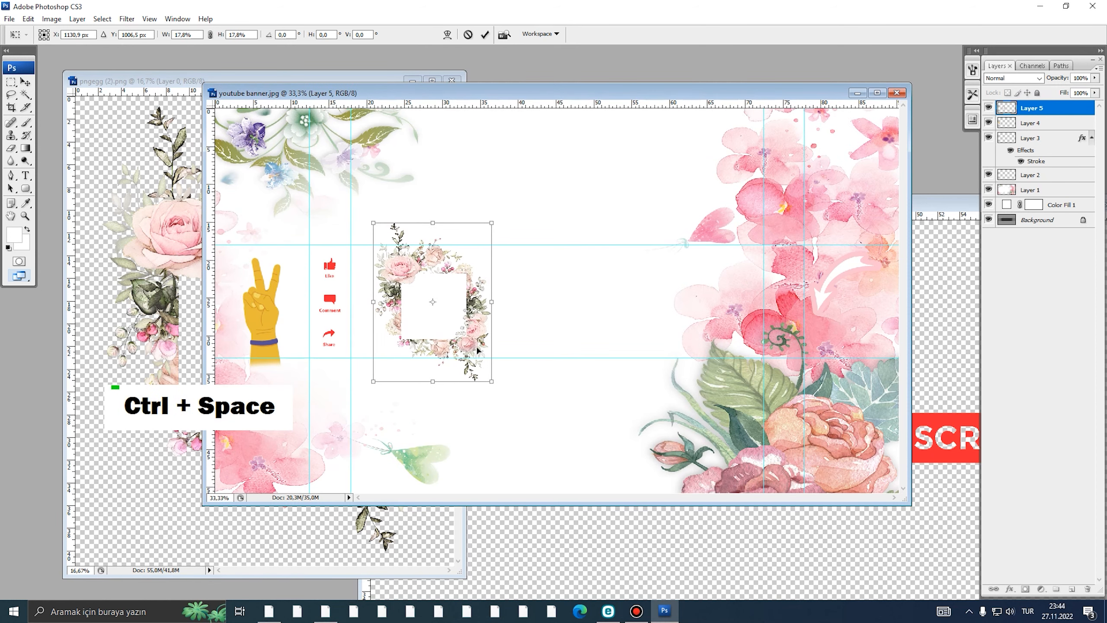
pyautogui.moveTo(492, 382); pyautogui.dragTo(516, 388)
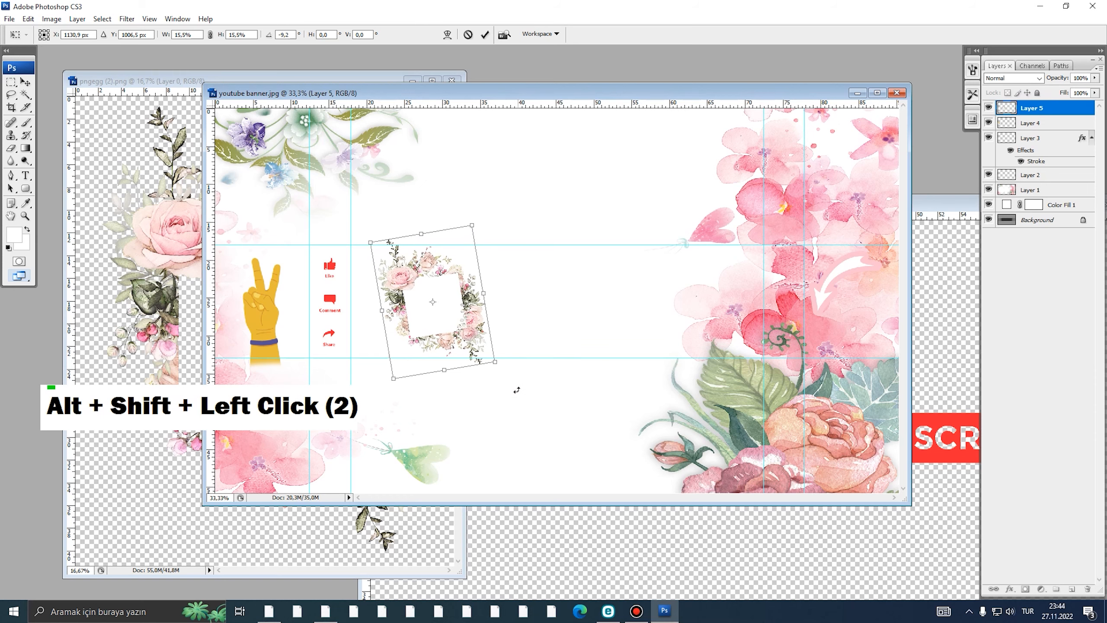
pyautogui.moveTo(461, 342); pyautogui.dragTo(459, 335)
pyautogui.doubleClick(459, 335)
# - View the banner full-screen, zoomed in around the new wreath frame
pyautogui.keyDown('alt'); pyautogui.click(458, 335); pyautogui.keyUp('alt')
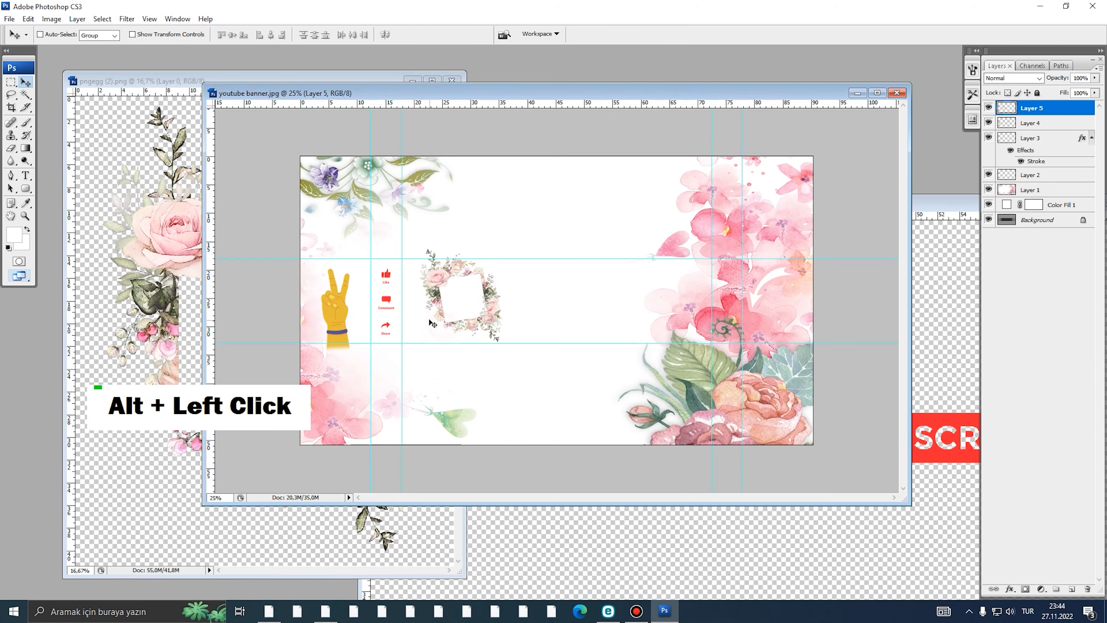
pyautogui.press('f')
pyautogui.keyDown('ctrl'); pyautogui.click(387, 323); pyautogui.keyUp('ctrl')
pyautogui.keyDown('ctrl'); pyautogui.click(386, 323); pyautogui.keyUp('ctrl')
pyautogui.keyDown('ctrl'); pyautogui.click(387, 323); pyautogui.keyUp('ctrl')
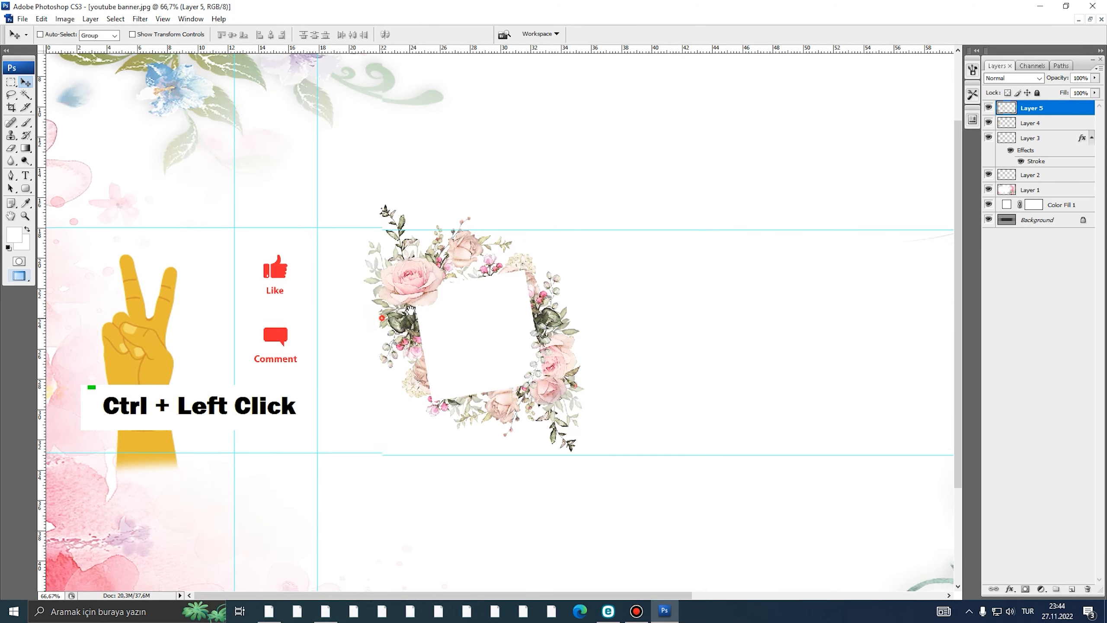
pyautogui.press('f')
pyautogui.moveTo(400, 279); pyautogui.dragTo(563, 307)
# - Toggle visibility of the peace-hand layer, Layer 3 and the icons layer, then select Layer 2
pyautogui.click(1042, 114)
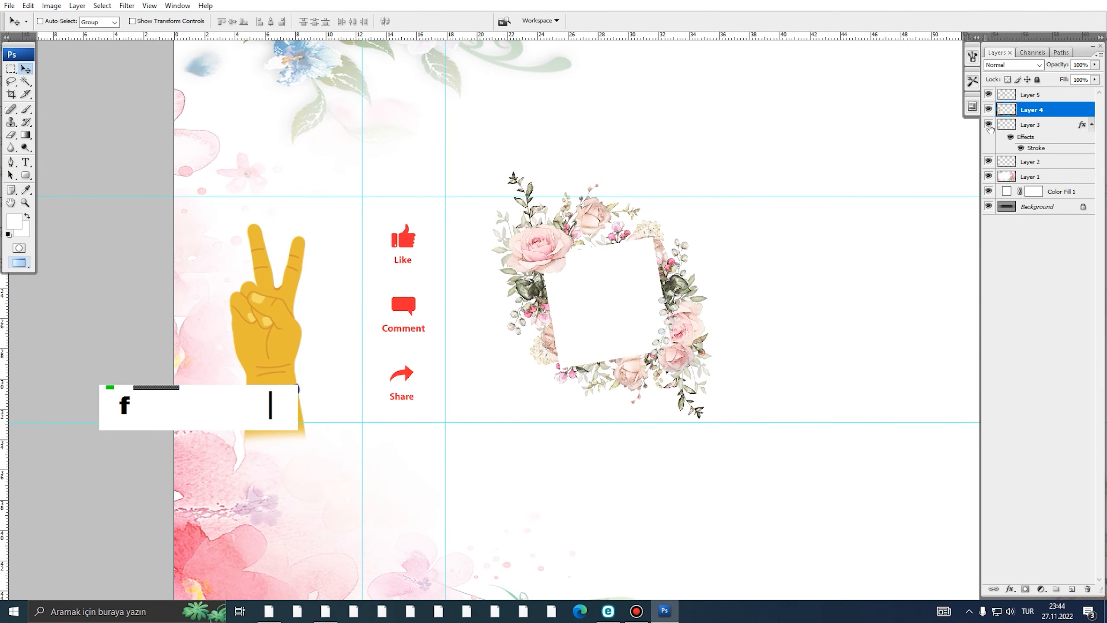
pyautogui.doubleClick(988, 110)
pyautogui.click(1031, 125)
pyautogui.click(987, 125)
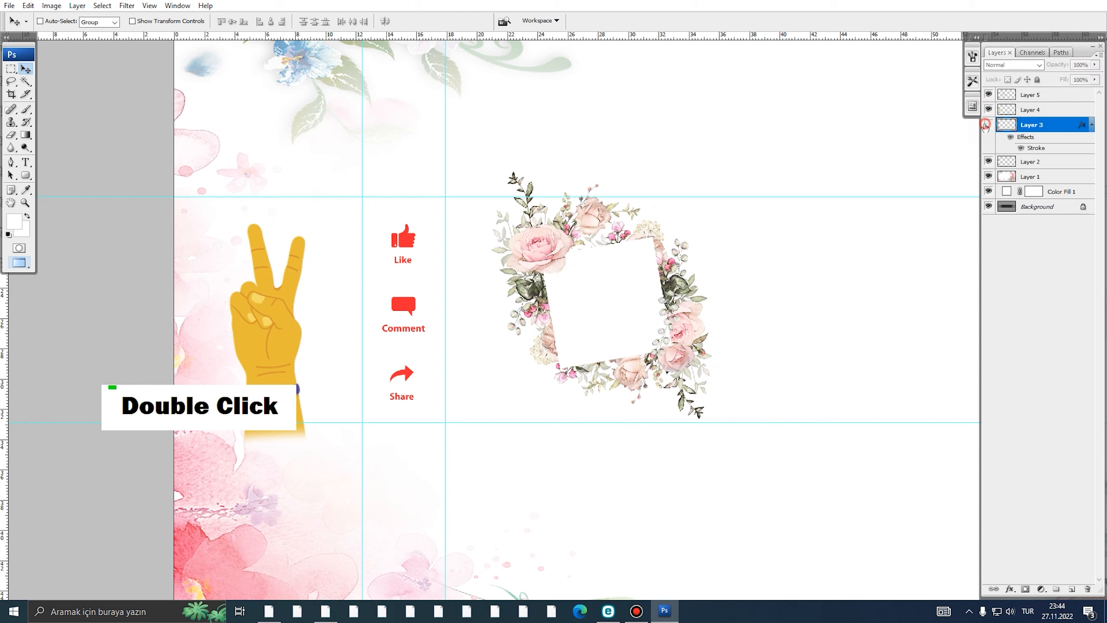
pyautogui.click(988, 125)
pyautogui.click(989, 161)
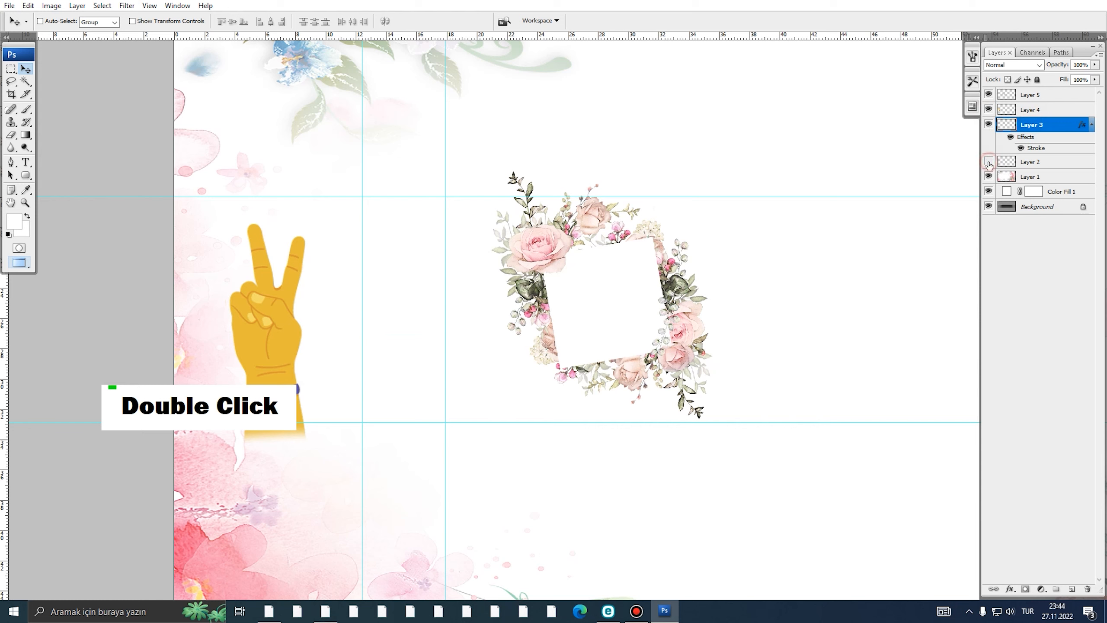
pyautogui.click(988, 161)
pyautogui.click(1031, 162)
# - Enable a Gradient Overlay on Layer 2, starting from the Blue, Red, Yellow preset
pyautogui.rightClick(1031, 161)
pyautogui.click(1019, 179)
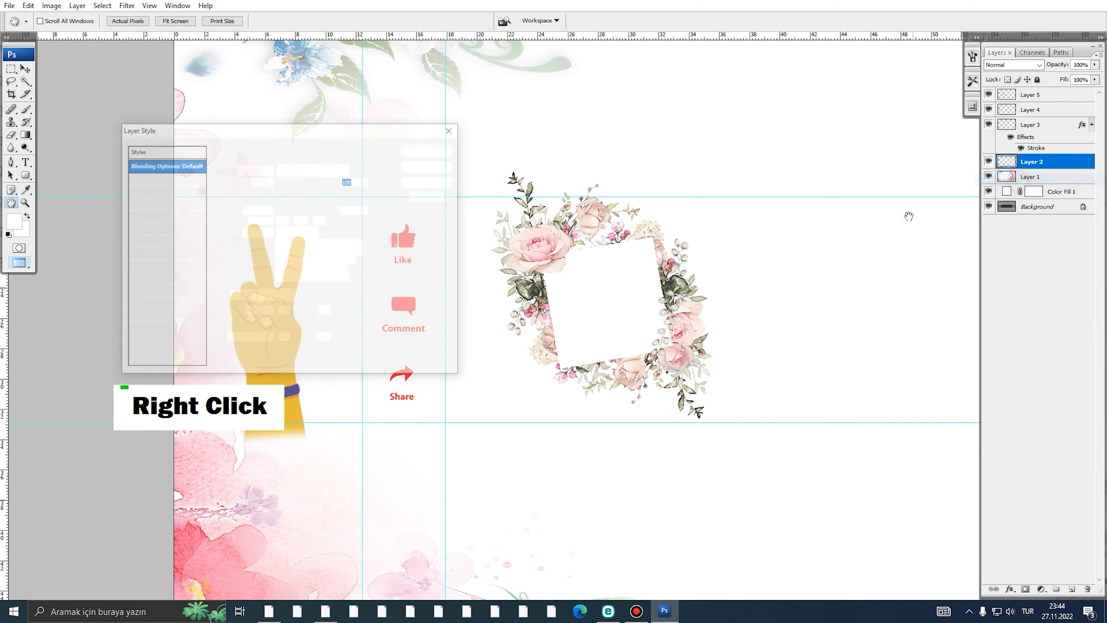
pyautogui.moveTo(347, 130); pyautogui.dragTo(877, 229)
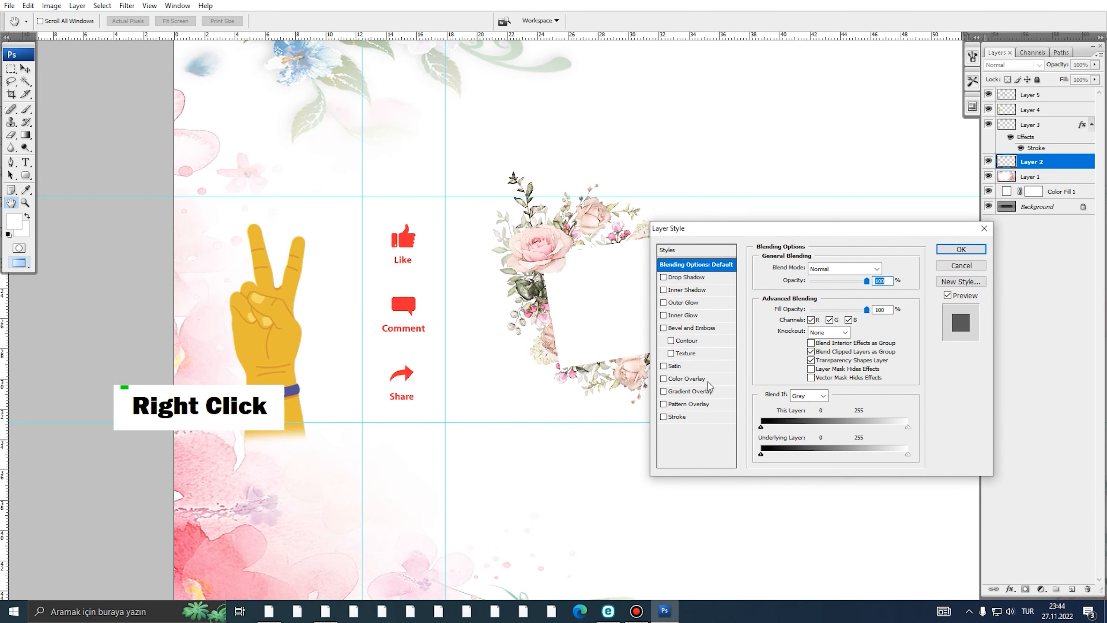
pyautogui.click(698, 391)
pyautogui.click(802, 302)
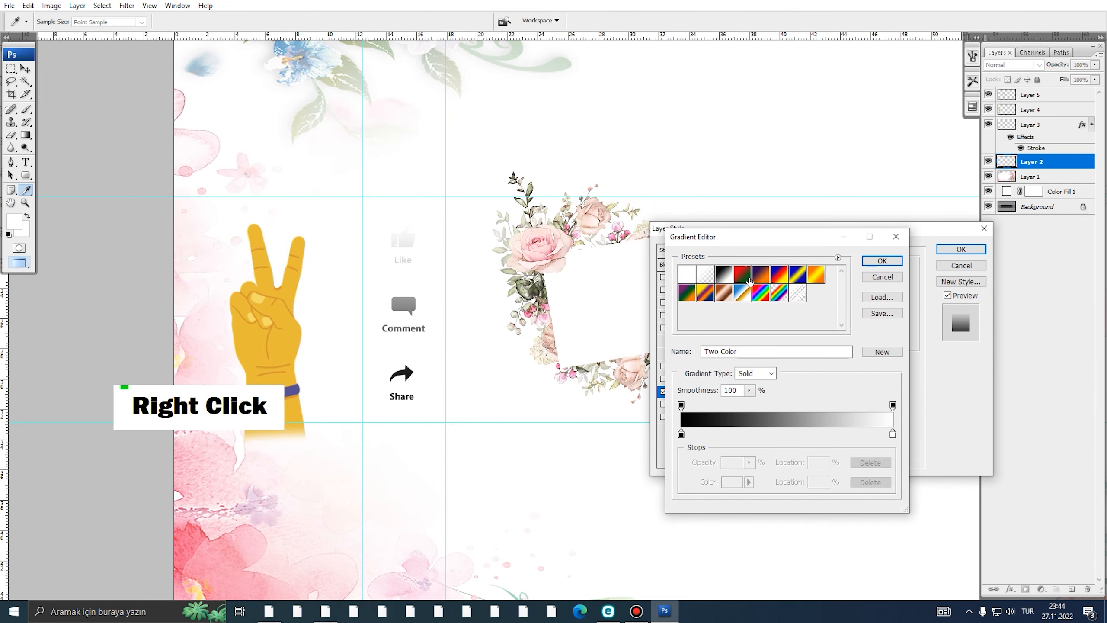
pyautogui.click(749, 281)
pyautogui.click(761, 274)
pyautogui.click(781, 281)
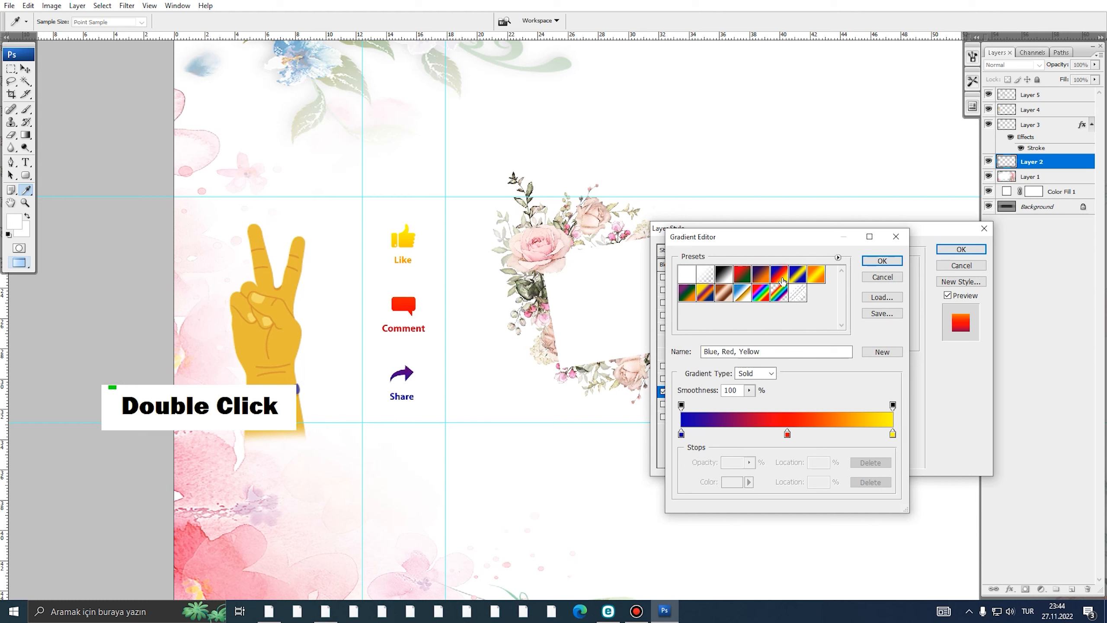
# - Set the gradient's start stop to a pink sampled from the flowers
pyautogui.doubleClick(681, 434)
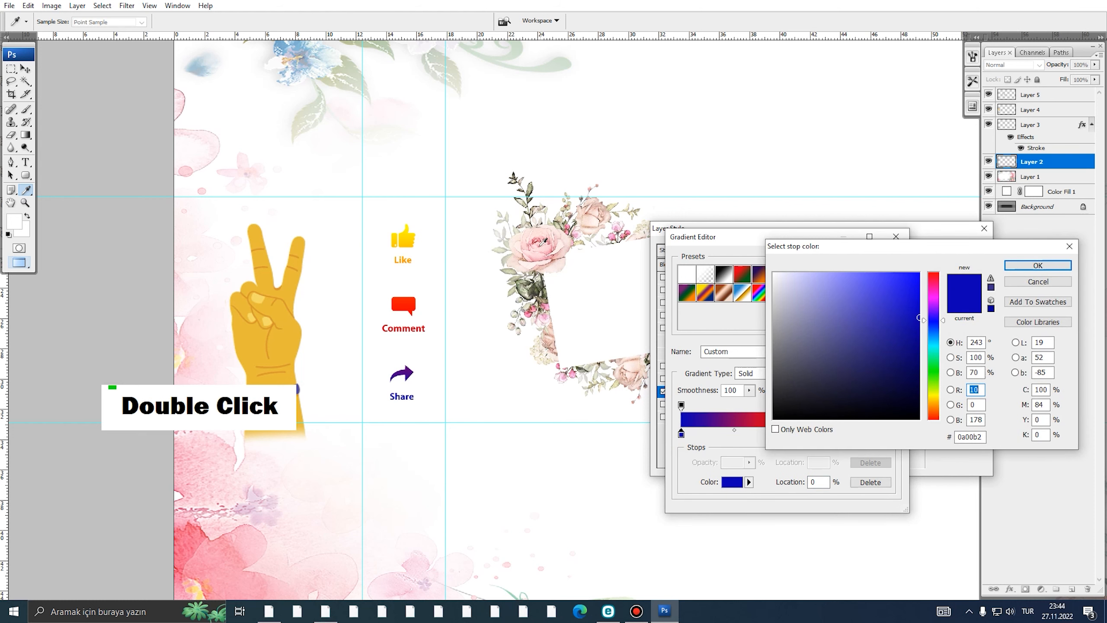
pyautogui.click(573, 375)
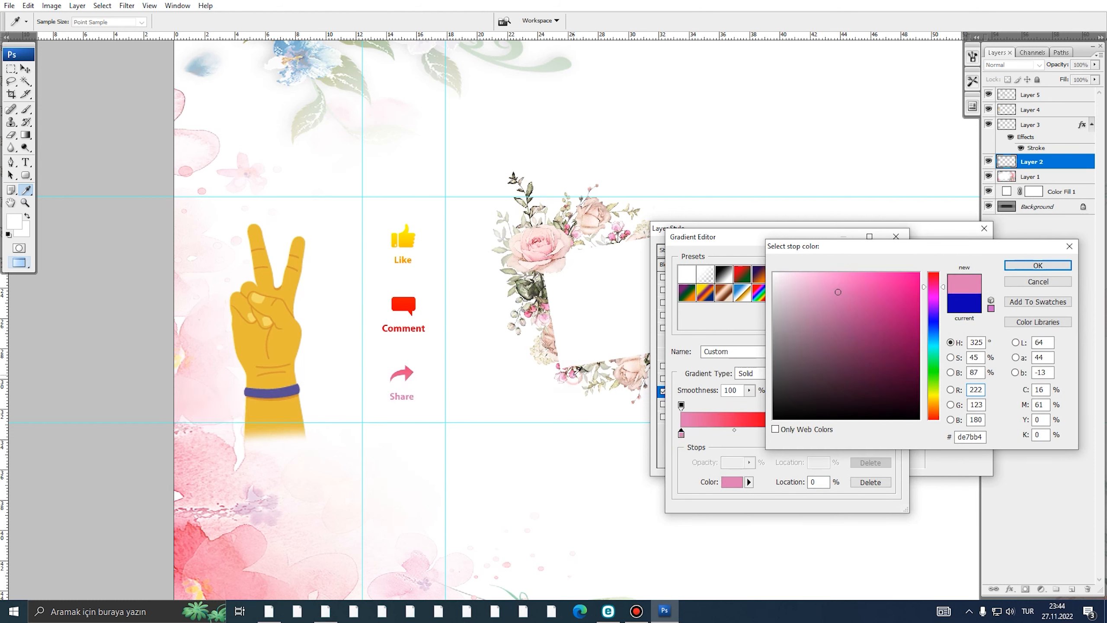
pyautogui.click(1039, 265)
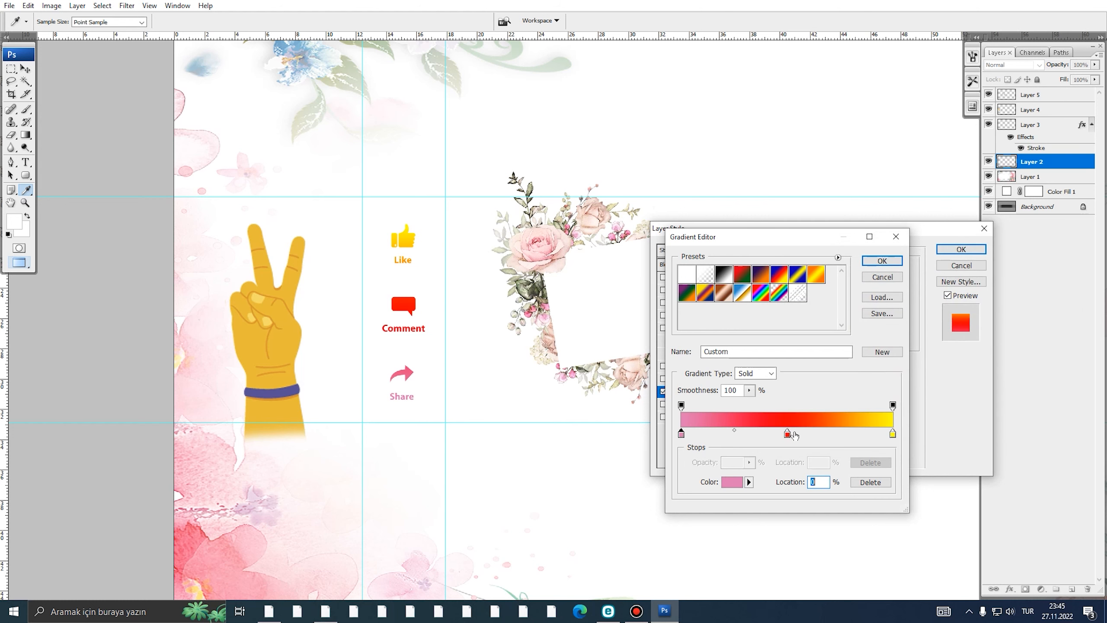
# - Set the middle stop to dark grey 4c4b44 sampled from the floral frame
pyautogui.doubleClick(788, 433)
pyautogui.click(541, 304)
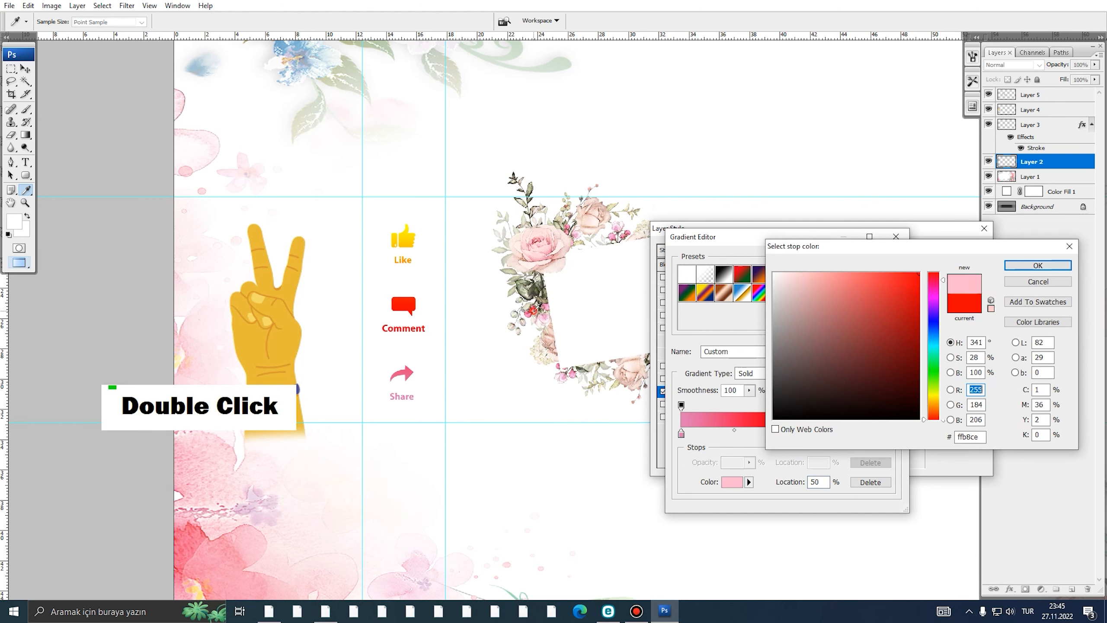
pyautogui.click(539, 297)
pyautogui.click(539, 294)
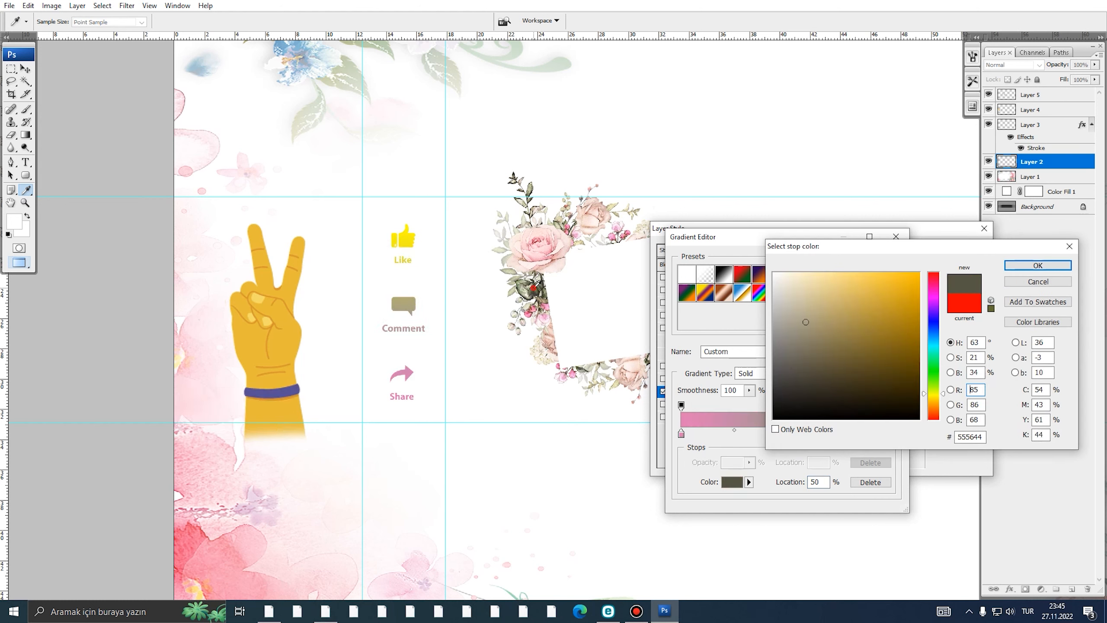
pyautogui.click(530, 291)
pyautogui.click(530, 295)
pyautogui.click(531, 295)
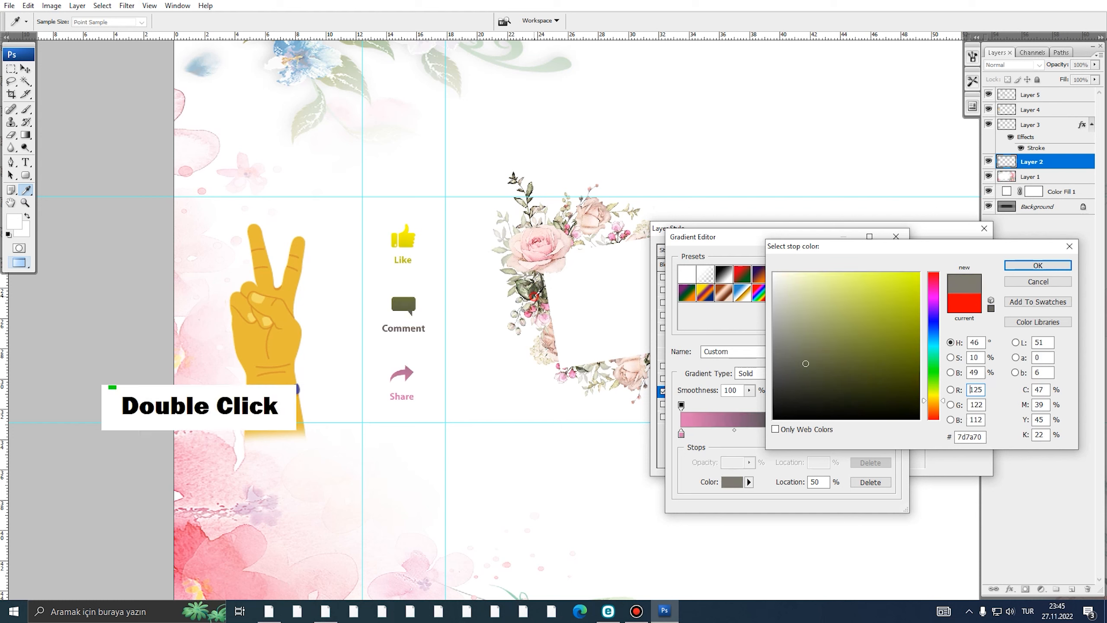
pyautogui.click(532, 295)
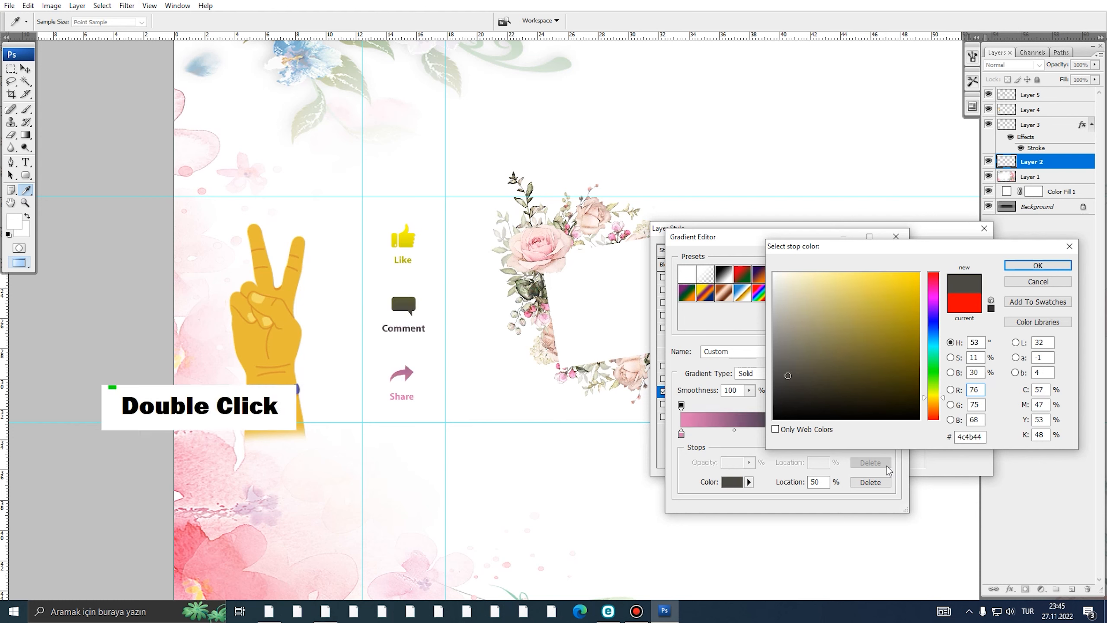
pyautogui.click(1038, 265)
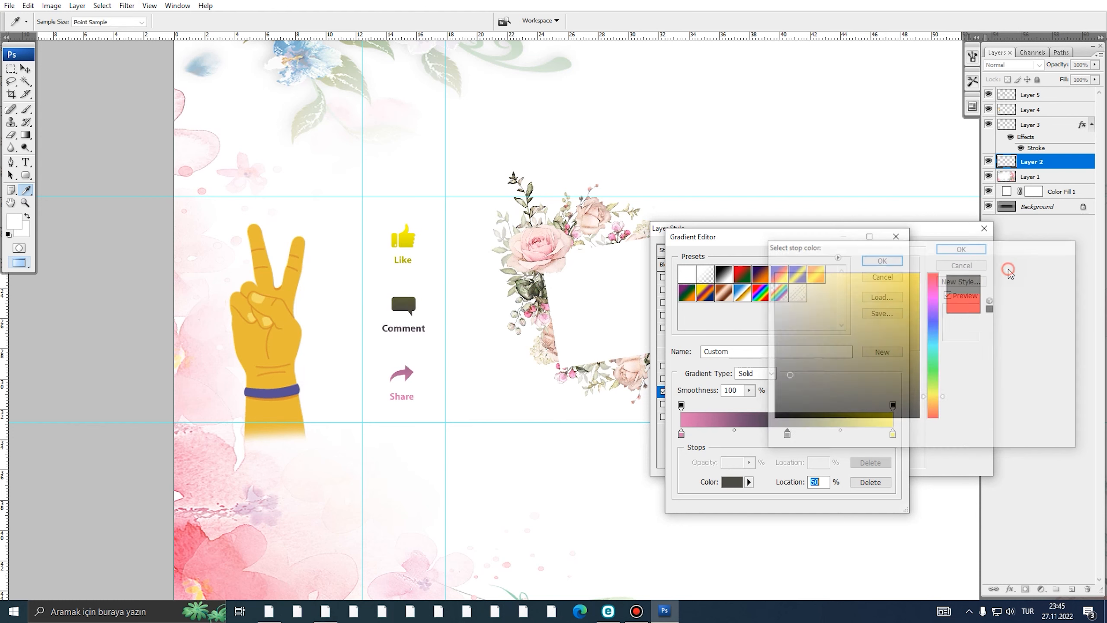
# - Set the gradient's end stop to a darkened bright green
pyautogui.doubleClick(893, 434)
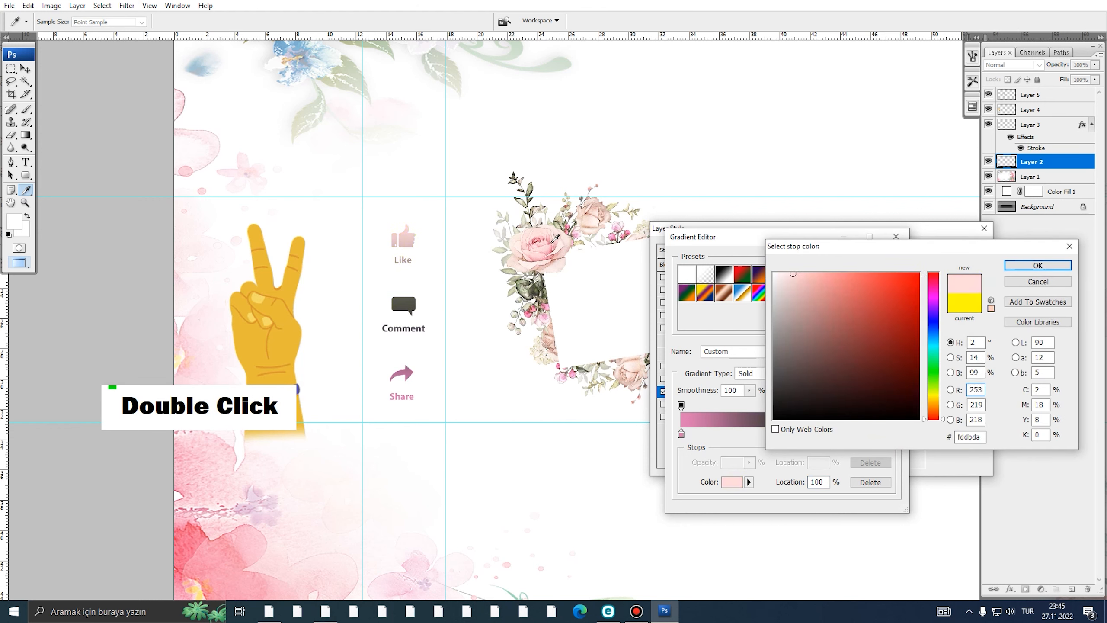
pyautogui.moveTo(552, 242); pyautogui.dragTo(587, 215)
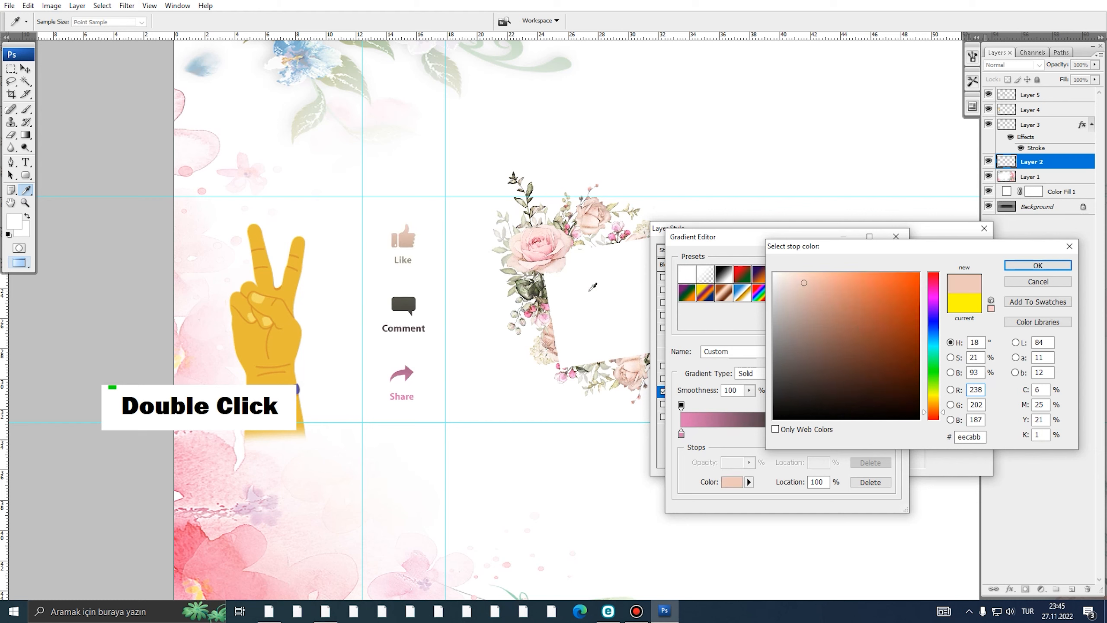
pyautogui.moveTo(933, 369); pyautogui.dragTo(934, 378)
pyautogui.moveTo(889, 309)
pyautogui.mouseDown()
pyautogui.moveTo(875, 286)
pyautogui.moveTo(883, 341)
pyautogui.moveTo(889, 318)
pyautogui.mouseUp()
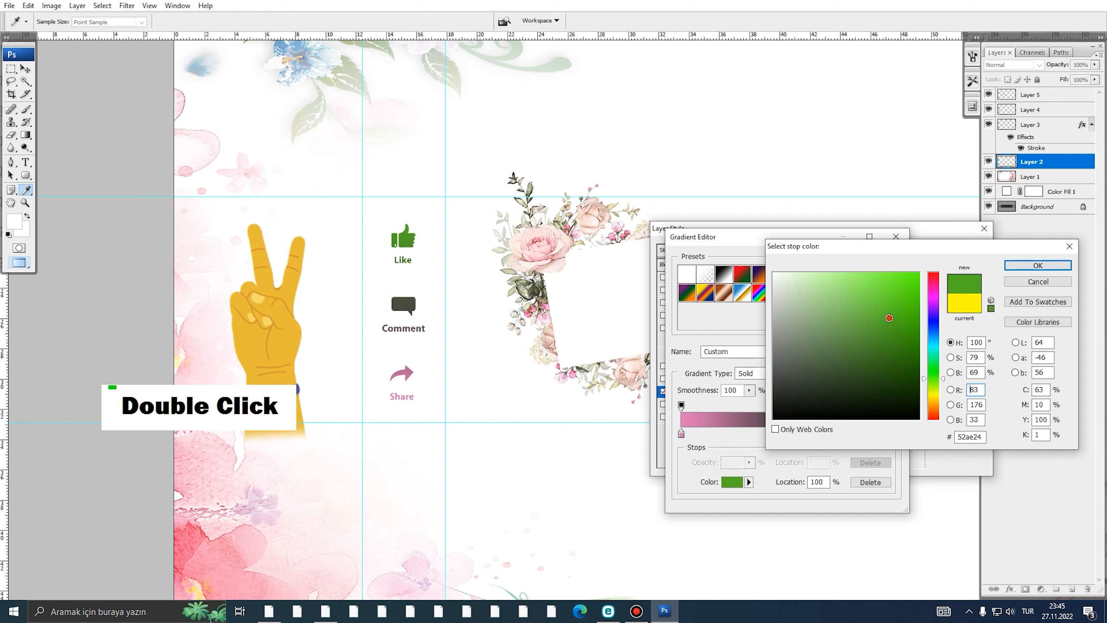
pyautogui.click(887, 328)
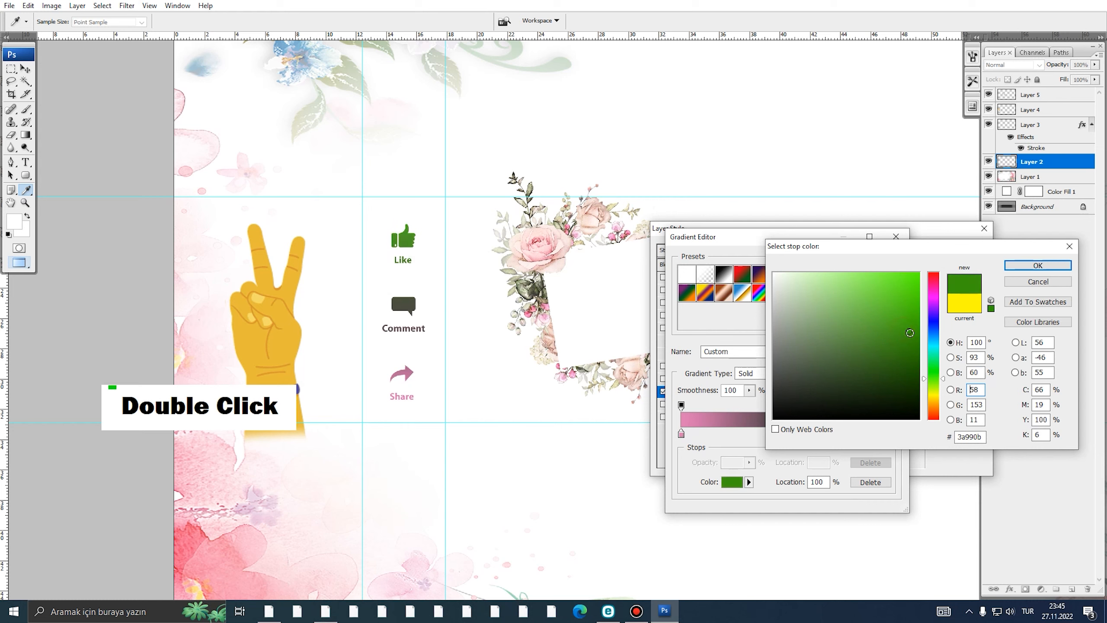
pyautogui.click(1038, 265)
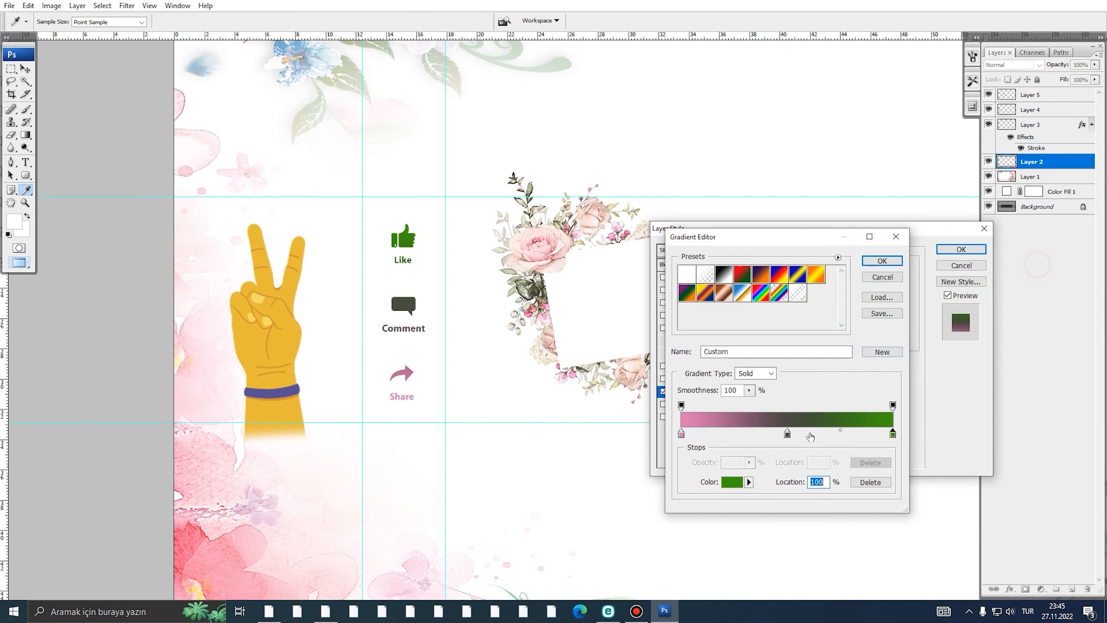
# - Change the middle stop to a bright red sampled from the Share arrow
pyautogui.doubleClick(788, 433)
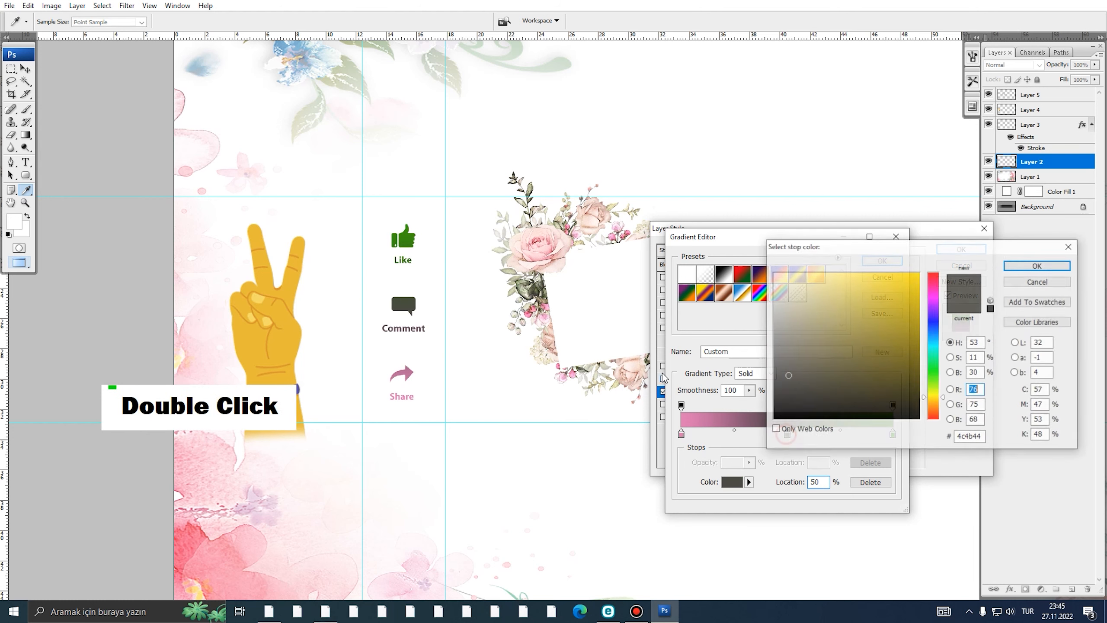
pyautogui.click(411, 372)
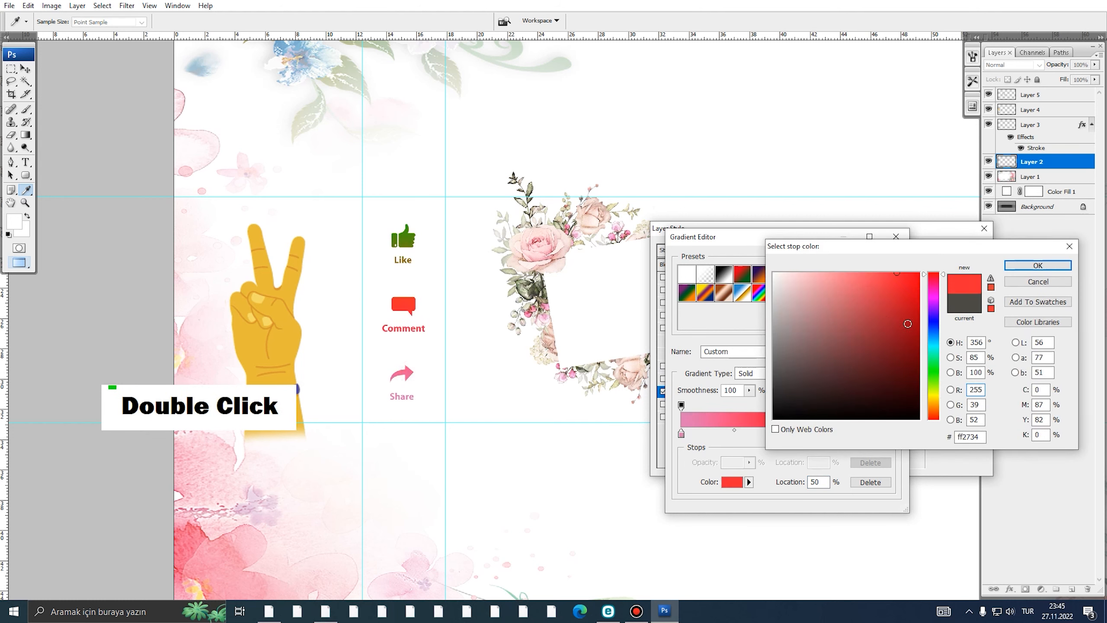
pyautogui.click(887, 274)
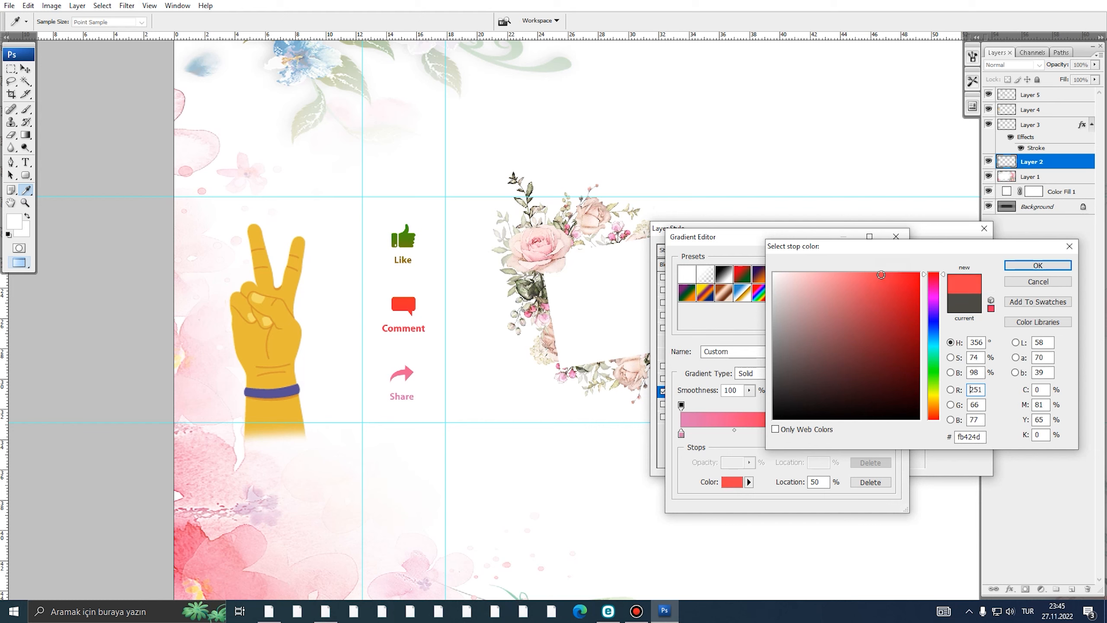
pyautogui.click(894, 288)
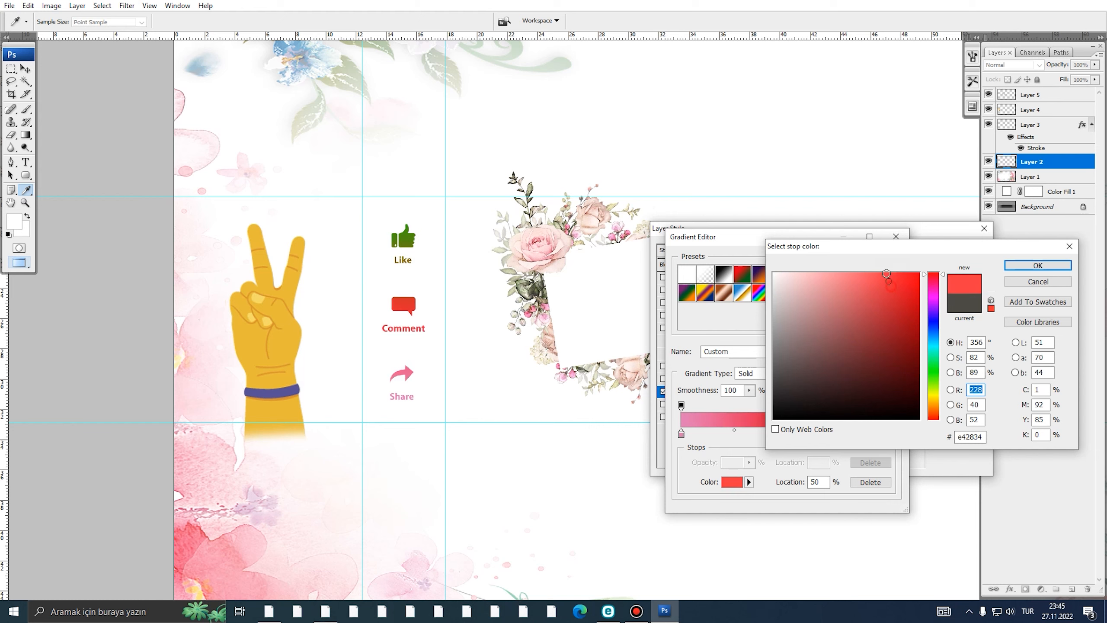
pyautogui.click(887, 273)
pyautogui.click(1013, 267)
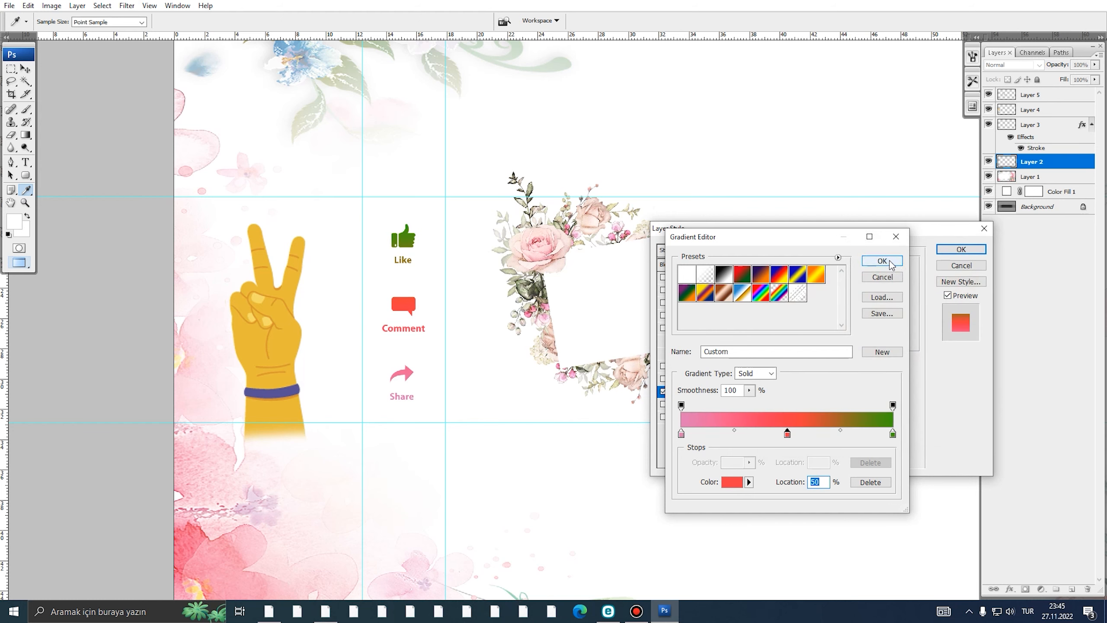
# - Accept the pink-red-green gradient and apply the overlay to the icons
pyautogui.click(892, 263)
pyautogui.click(961, 252)
pyautogui.keyDown('alt'); pyautogui.click(472, 275); pyautogui.keyUp('alt')
pyautogui.keyDown('alt'); pyautogui.click(477, 289); pyautogui.keyUp('alt')
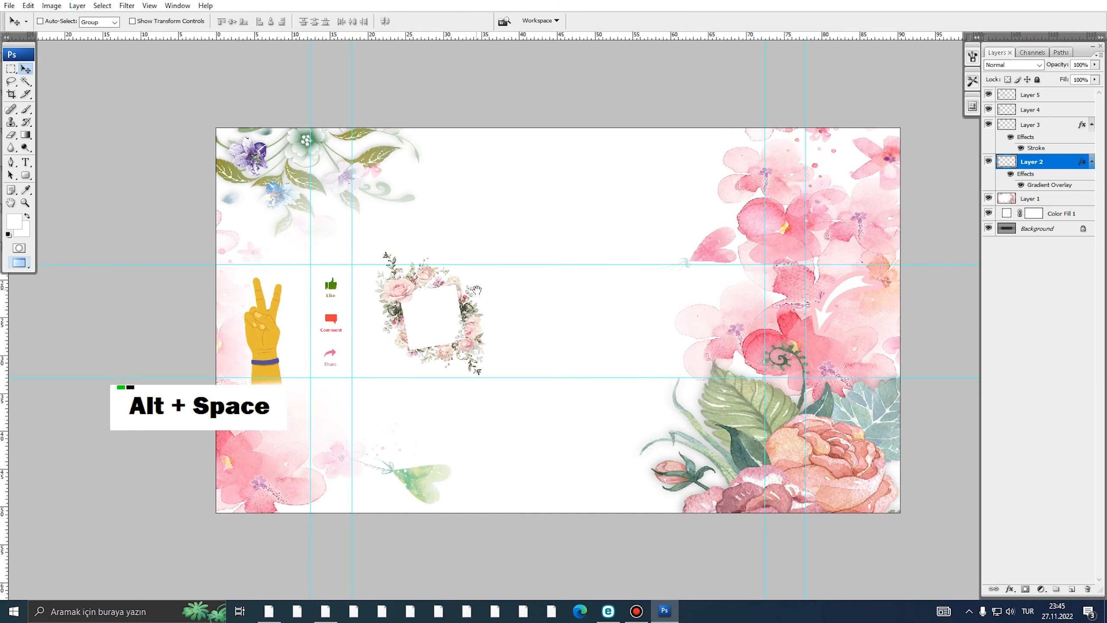
# - Zoom in on the social icons and reopen Layer 2's Gradient Overlay gradient editor
pyautogui.keyDown('ctrl'); pyautogui.click(351, 306); pyautogui.keyUp('ctrl')
pyautogui.keyDown('ctrl'); pyautogui.click(323, 322); pyautogui.keyUp('ctrl')
pyautogui.moveTo(335, 315); pyautogui.dragTo(353, 289)
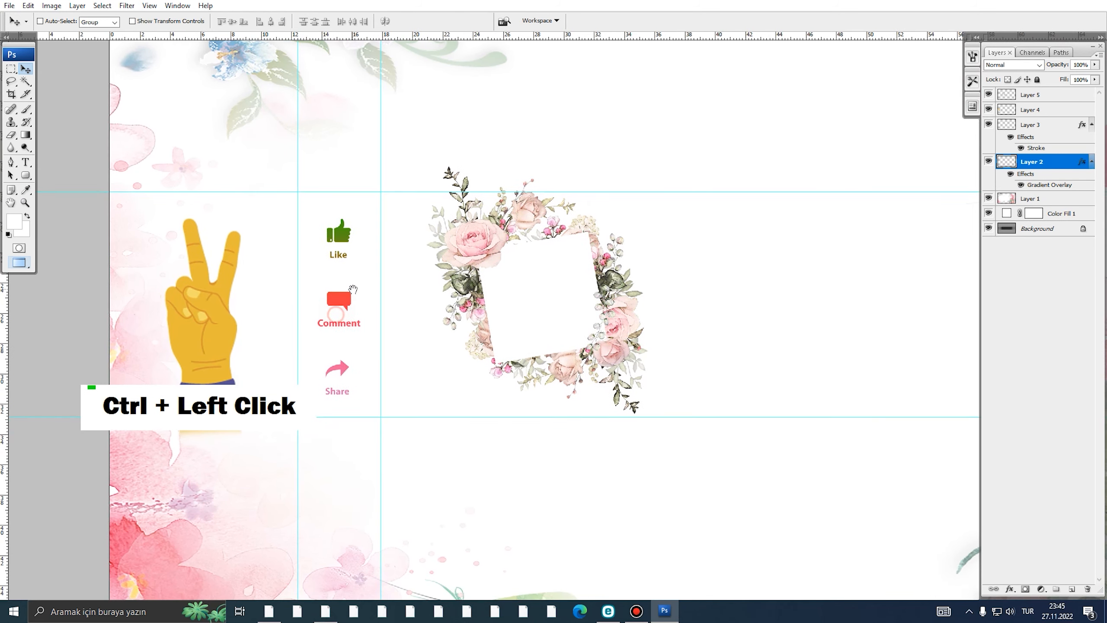
pyautogui.rightClick(1010, 187)
pyautogui.click(1003, 188)
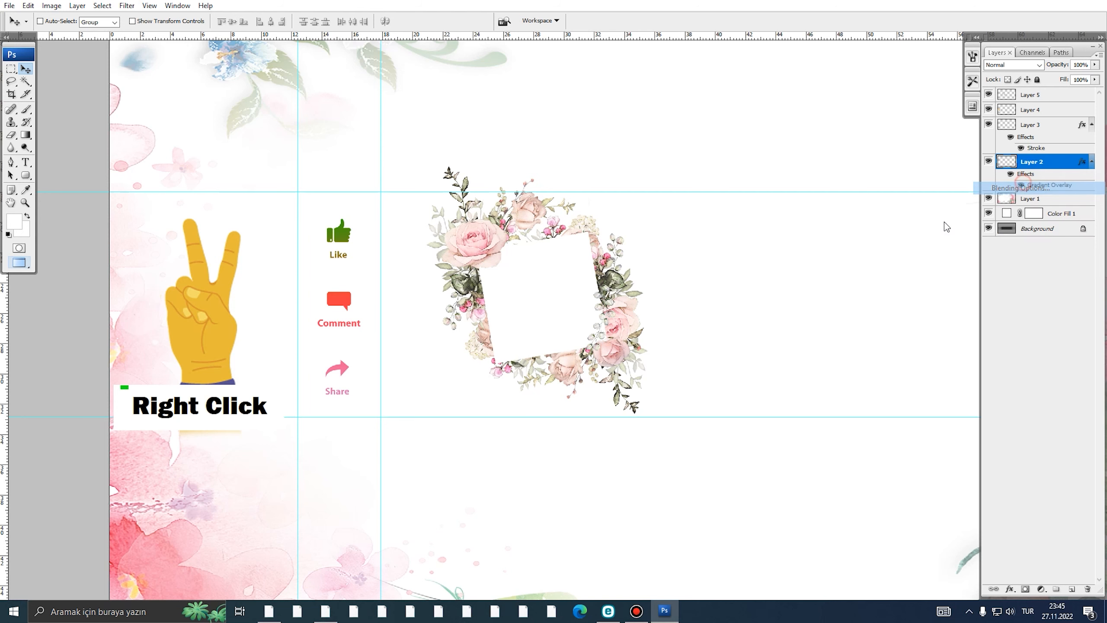
pyautogui.click(685, 392)
pyautogui.click(834, 295)
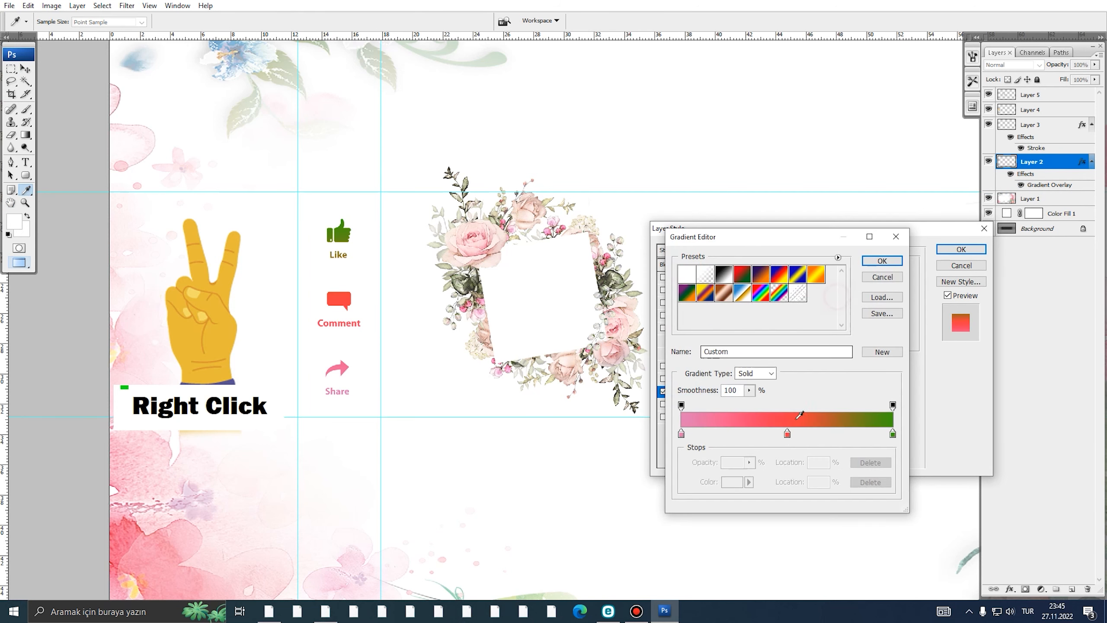
# - Set the middle gradient stop to a darker pink sampled from the Share icon
pyautogui.click(786, 434)
pyautogui.doubleClick(786, 434)
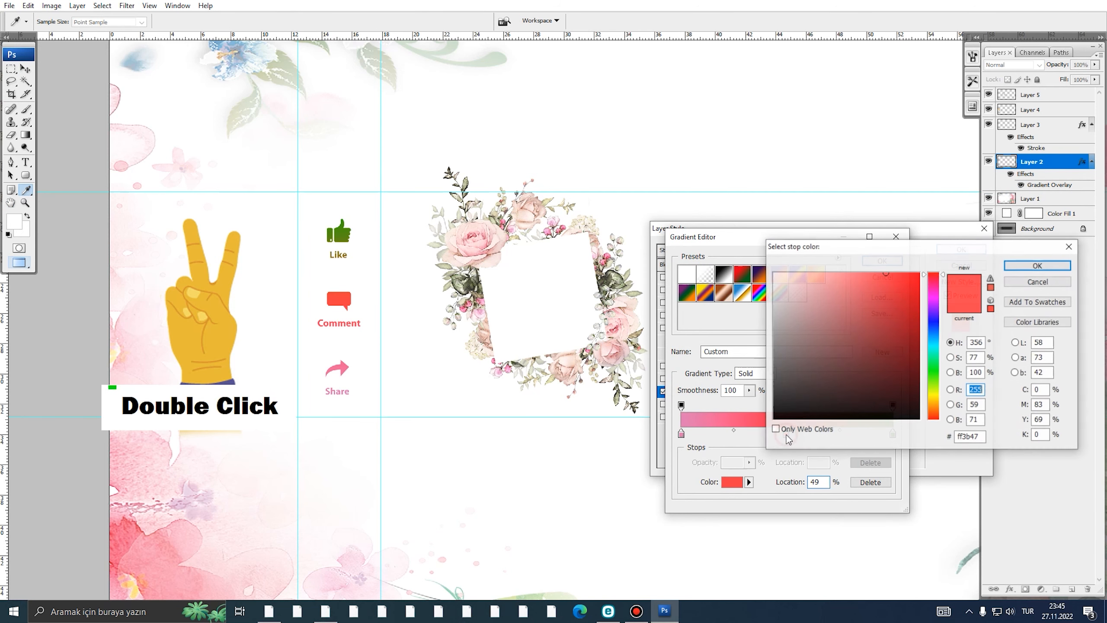
pyautogui.click(344, 366)
pyautogui.click(874, 304)
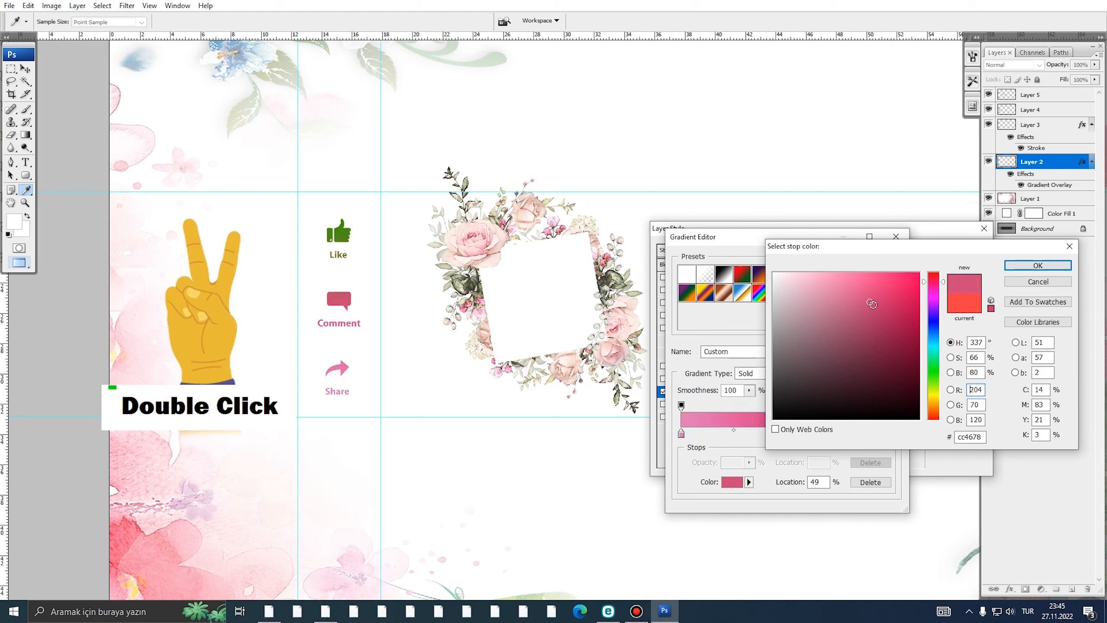
pyautogui.click(1038, 265)
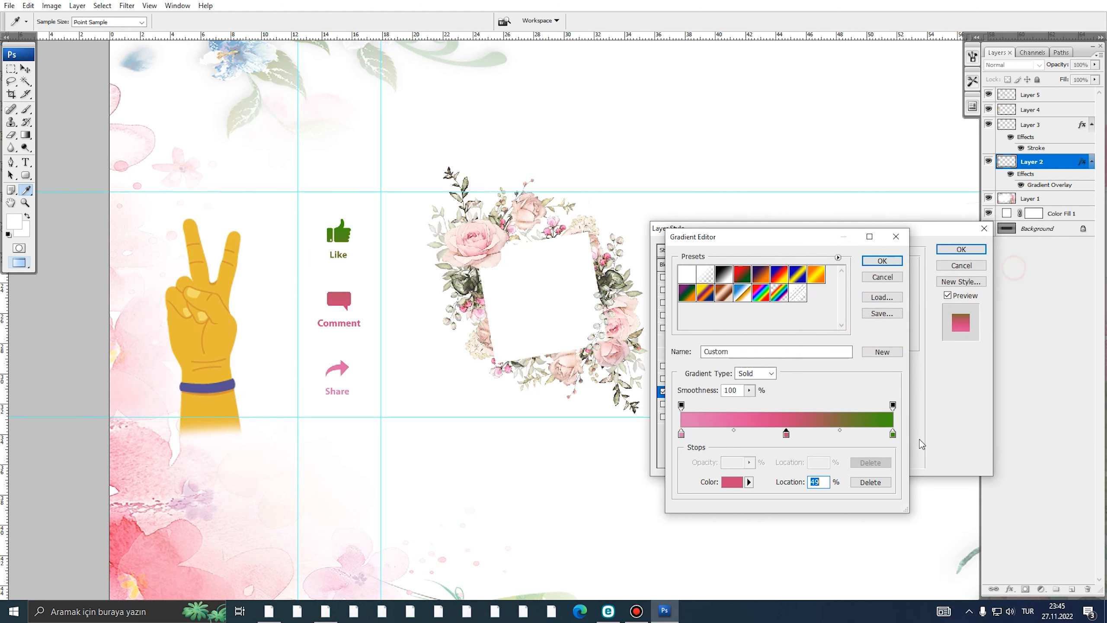
# - Change the green end stop to a deep crimson
pyautogui.doubleClick(893, 435)
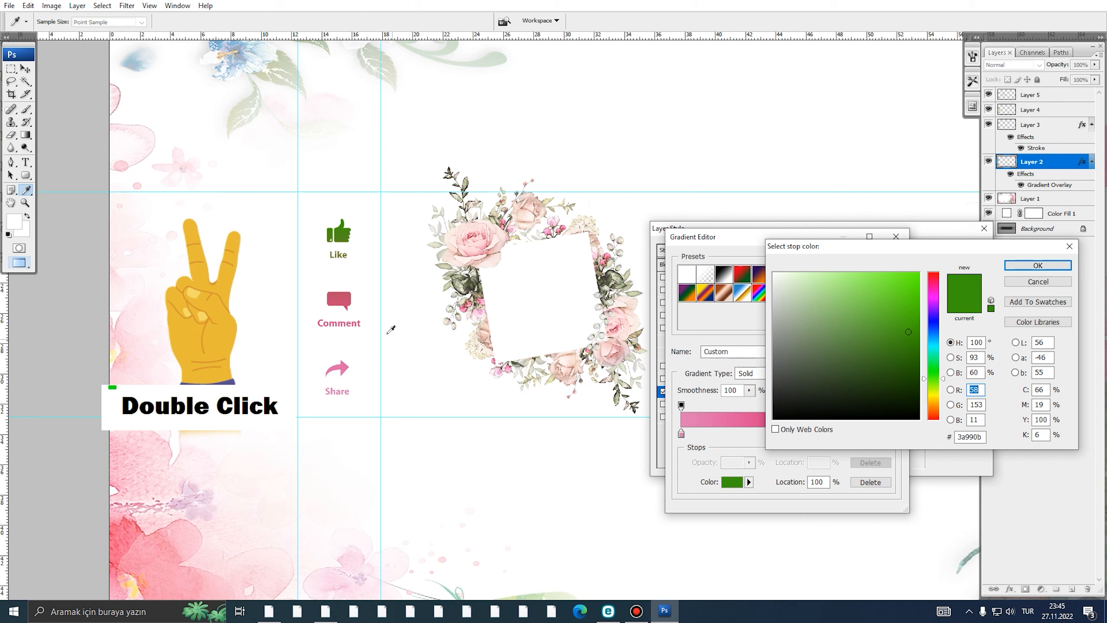
pyautogui.click(349, 308)
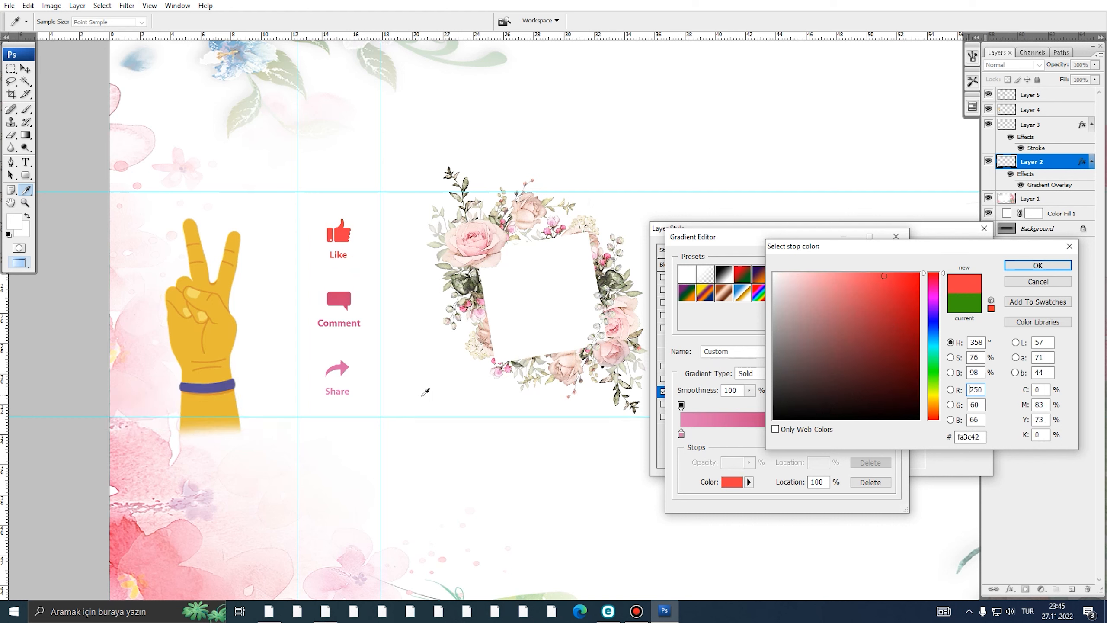
pyautogui.click(347, 364)
pyautogui.moveTo(864, 290)
pyautogui.mouseDown()
pyautogui.moveTo(911, 298)
pyautogui.moveTo(831, 288)
pyautogui.moveTo(885, 292)
pyautogui.moveTo(920, 324)
pyautogui.mouseUp()
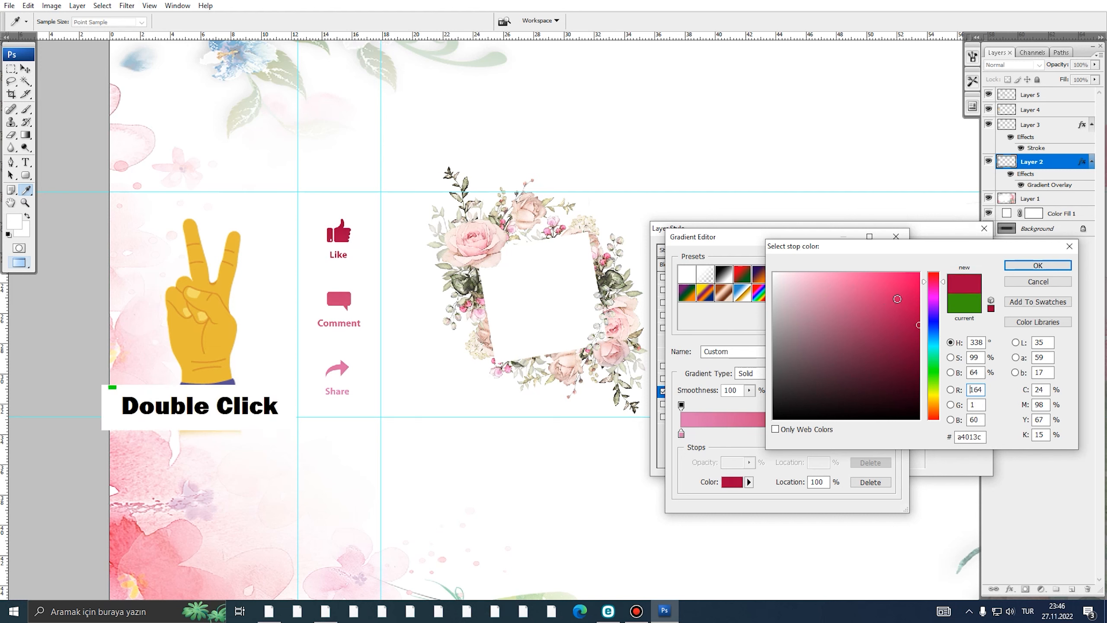
pyautogui.click(892, 297)
pyautogui.moveTo(892, 298); pyautogui.dragTo(916, 309)
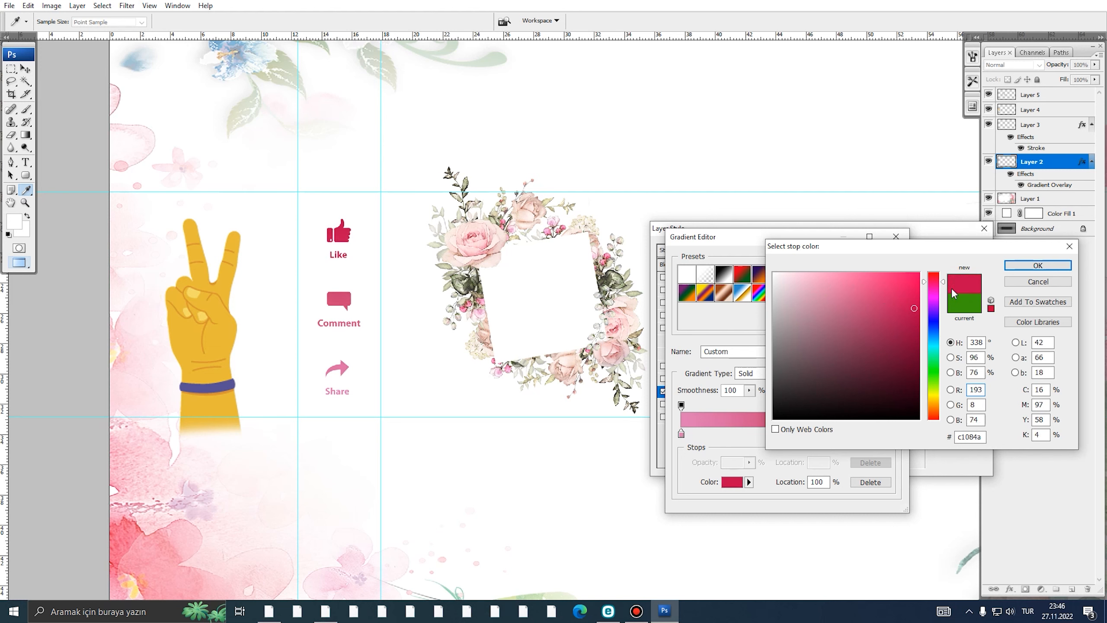
pyautogui.click(1038, 266)
# - Lighten the middle stop to soft pink and set the left stop to medium pink
pyautogui.doubleClick(786, 434)
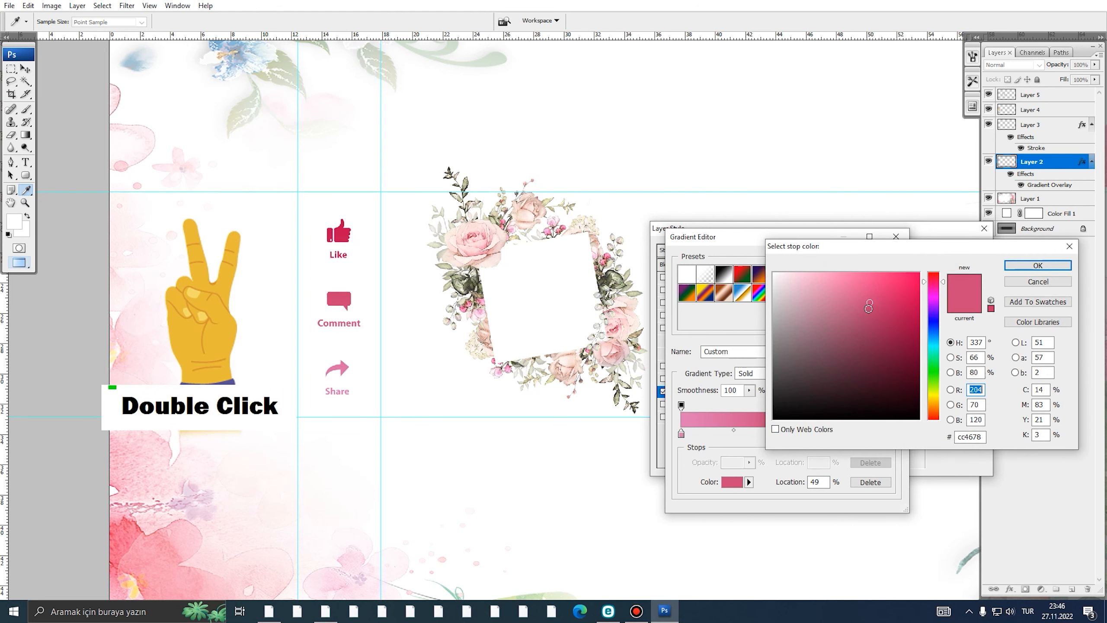
pyautogui.moveTo(869, 307); pyautogui.dragTo(839, 286)
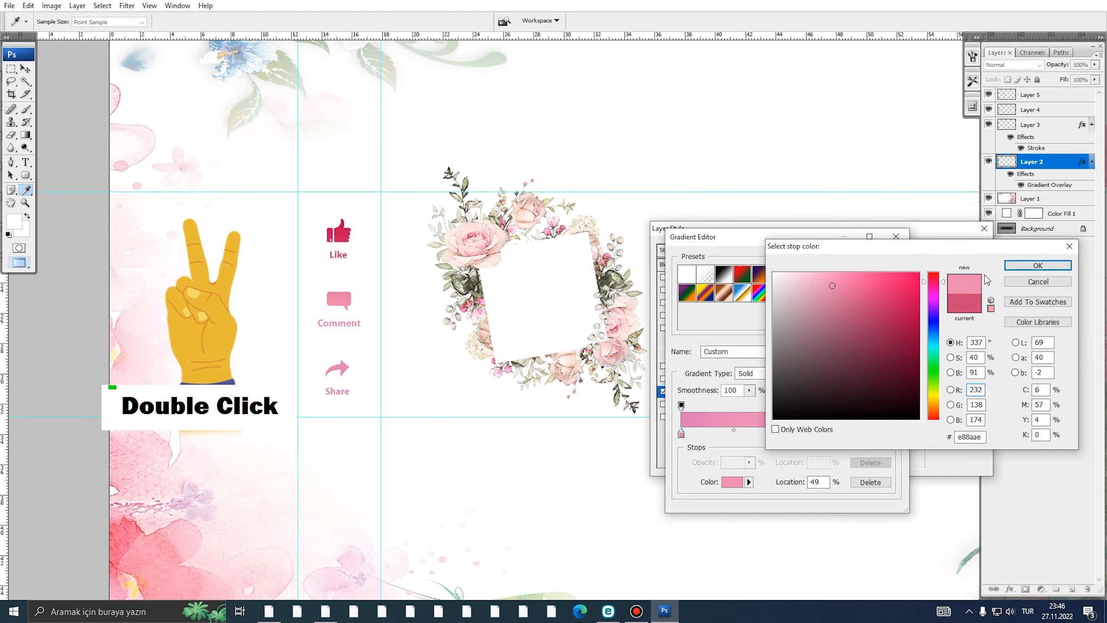
pyautogui.click(1039, 265)
pyautogui.doubleClick(682, 434)
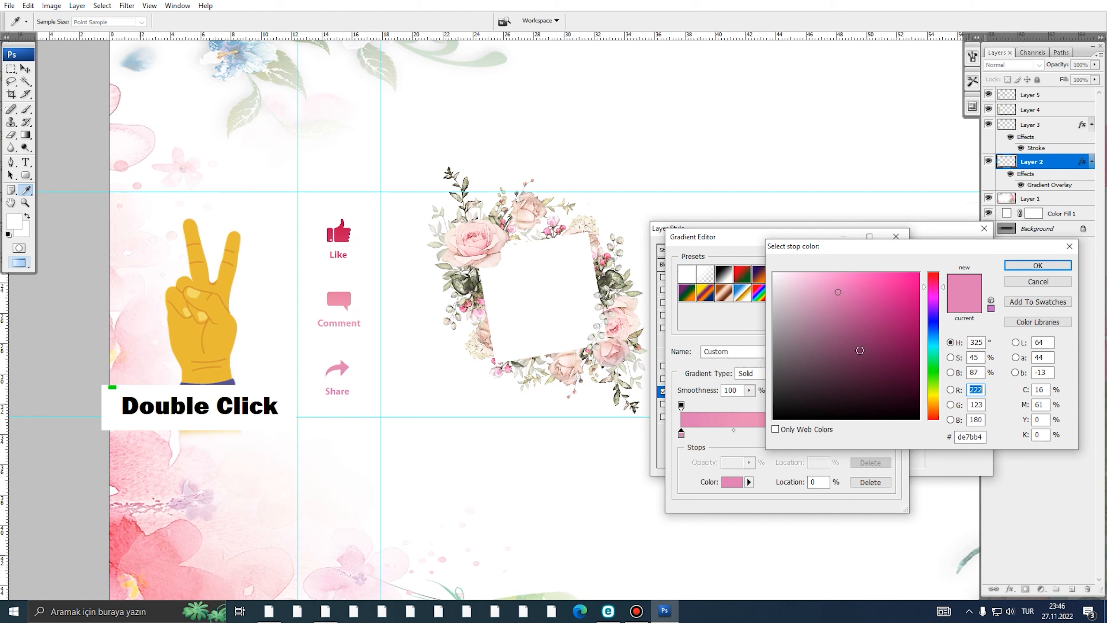
pyautogui.moveTo(885, 305); pyautogui.dragTo(911, 284)
pyautogui.click(890, 295)
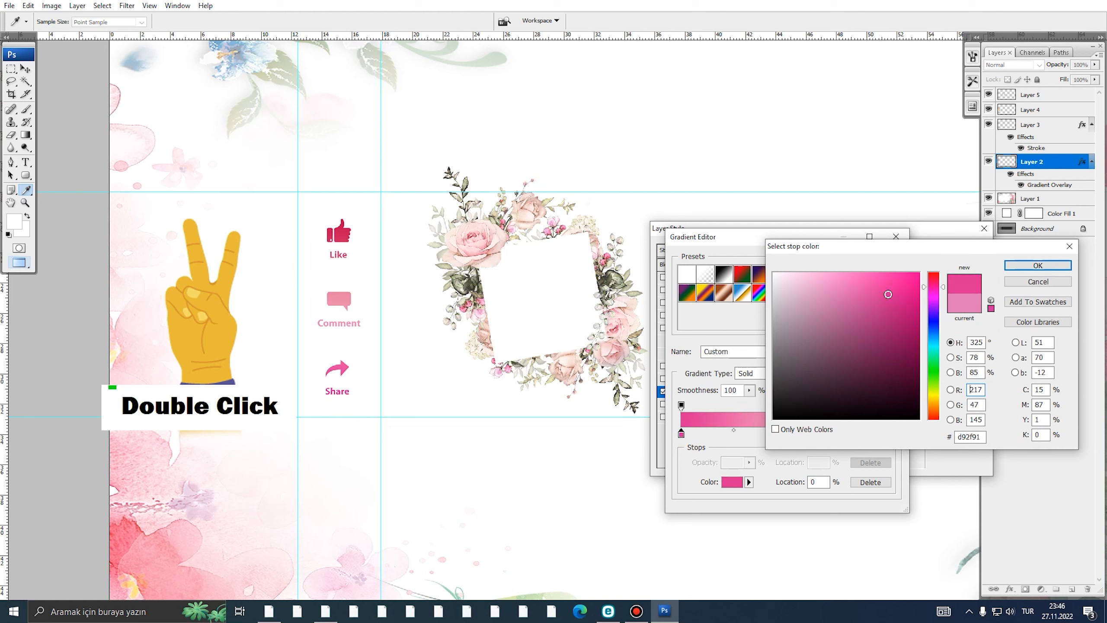
pyautogui.click(858, 290)
pyautogui.click(874, 299)
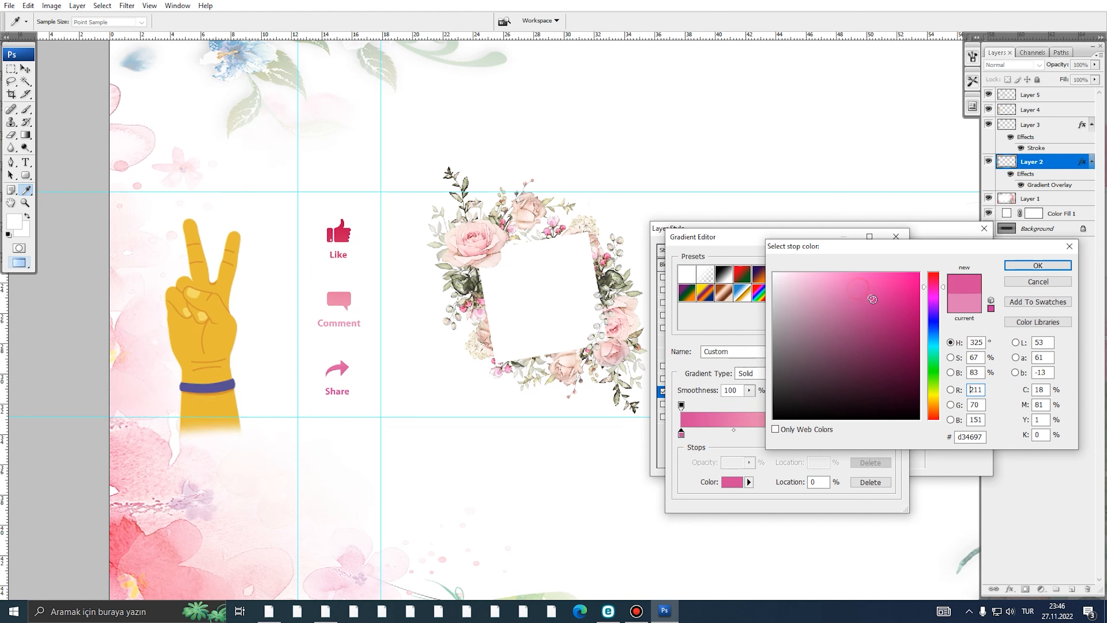
pyautogui.click(1030, 284)
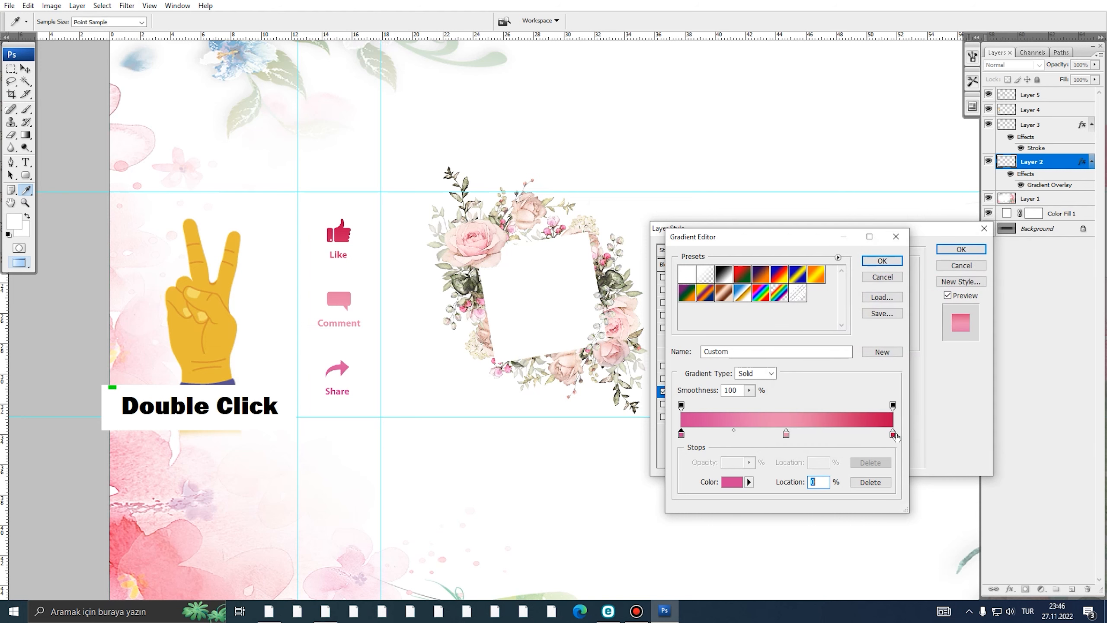
# - Set the right stop to rose-crimson ce356c and apply the gradient overlay
pyautogui.doubleClick(892, 433)
pyautogui.click(882, 301)
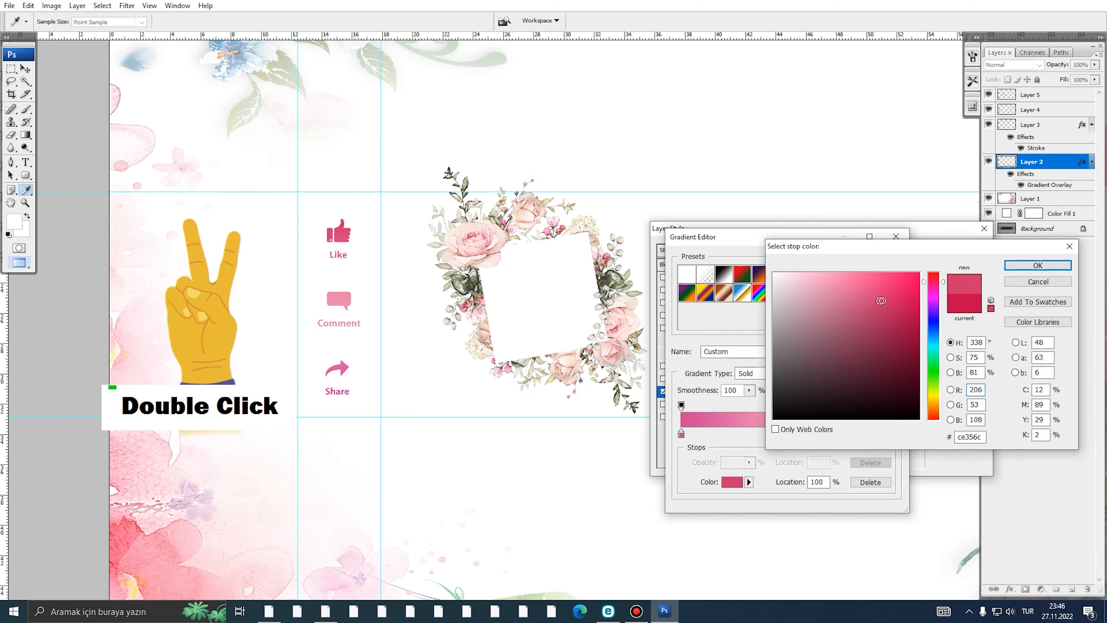
pyautogui.click(1037, 266)
pyautogui.click(883, 265)
pyautogui.click(961, 254)
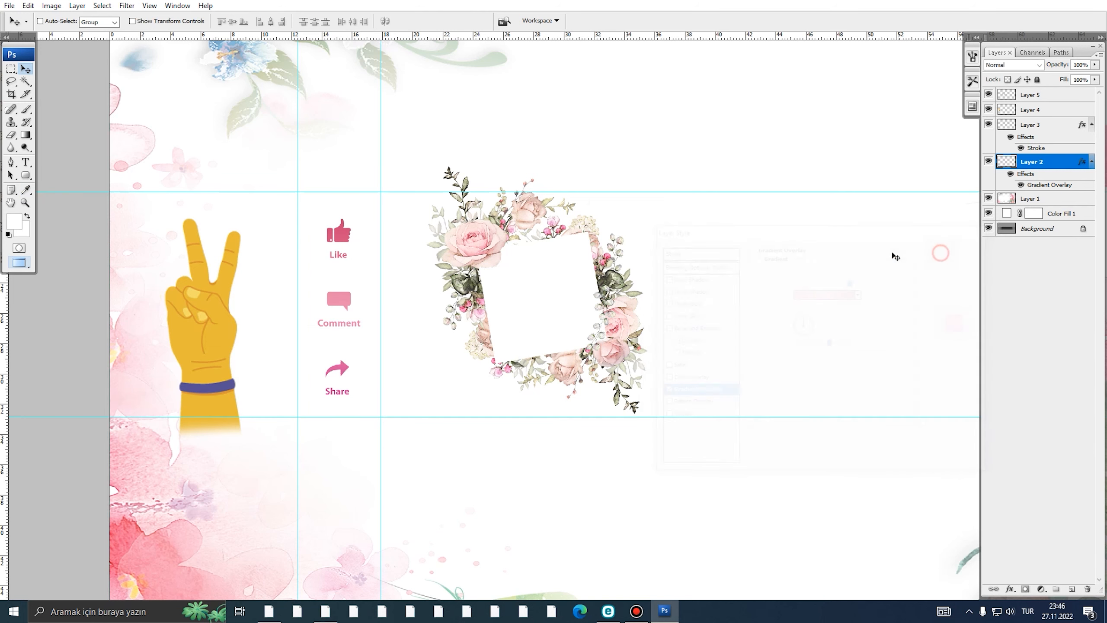
# - Copy Layer 2's pink gradient style and paste it onto the peace hand on Layer 4
pyautogui.rightClick(1026, 169)
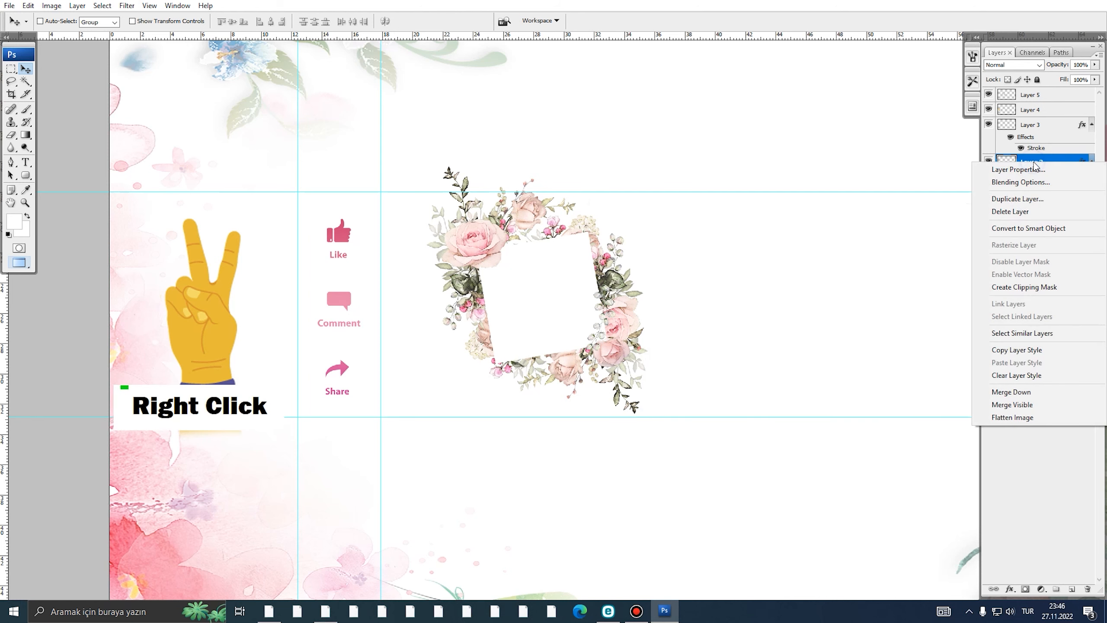
pyautogui.click(1018, 350)
pyautogui.click(1029, 127)
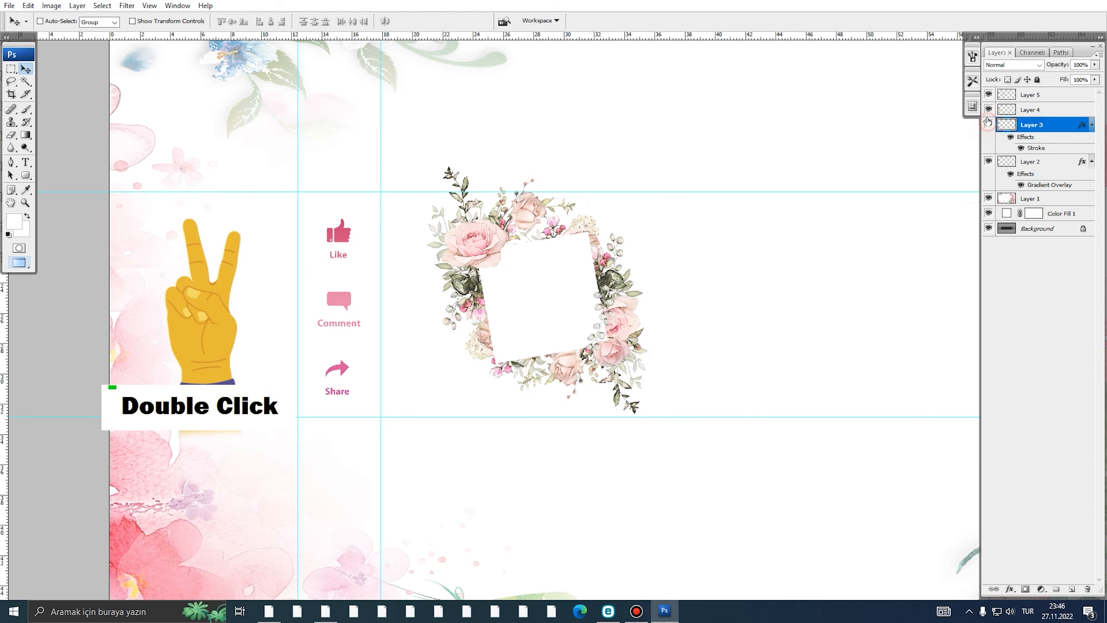
pyautogui.rightClick(1020, 110)
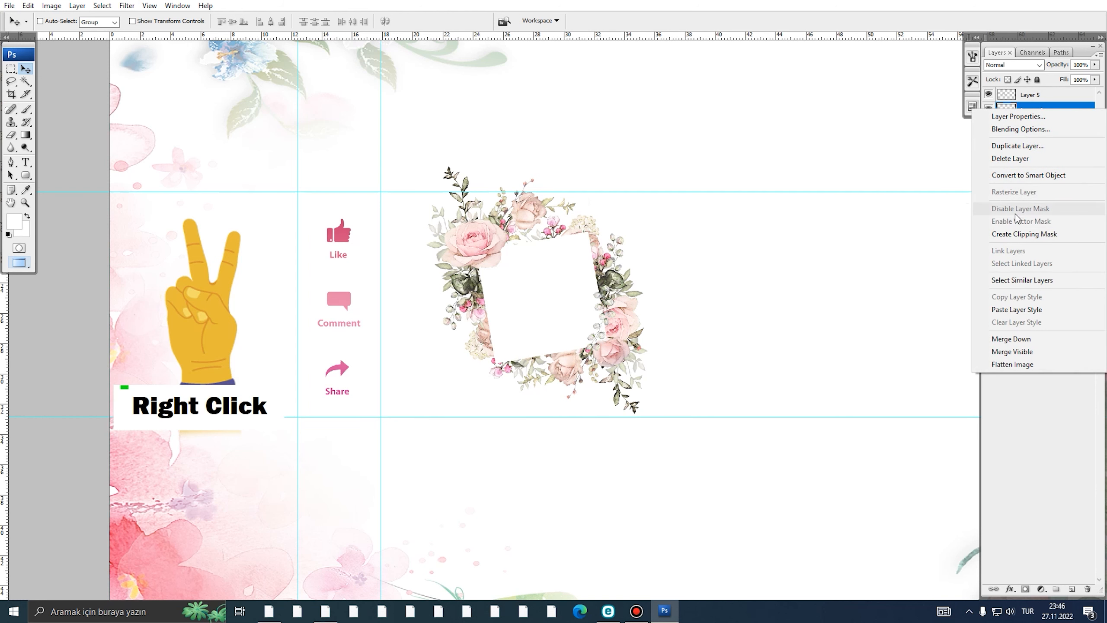
pyautogui.click(1017, 310)
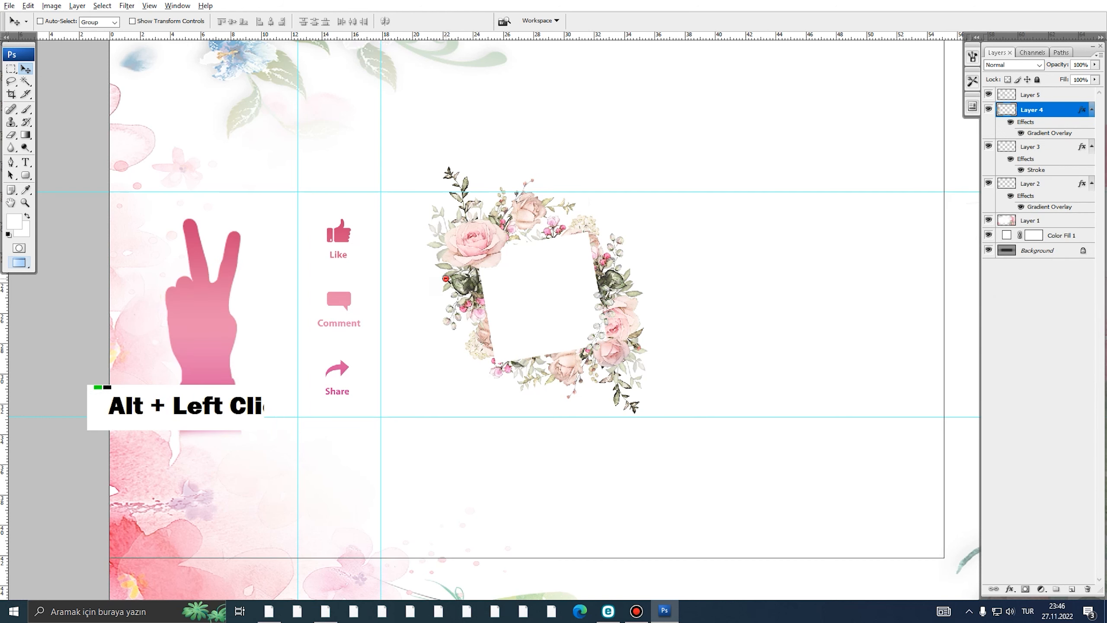
# - Pan the banner, make Layer 5 active and change the screen display mode
pyautogui.scroll(-1, 476, 279)
pyautogui.moveTo(476, 279); pyautogui.dragTo(456, 306)
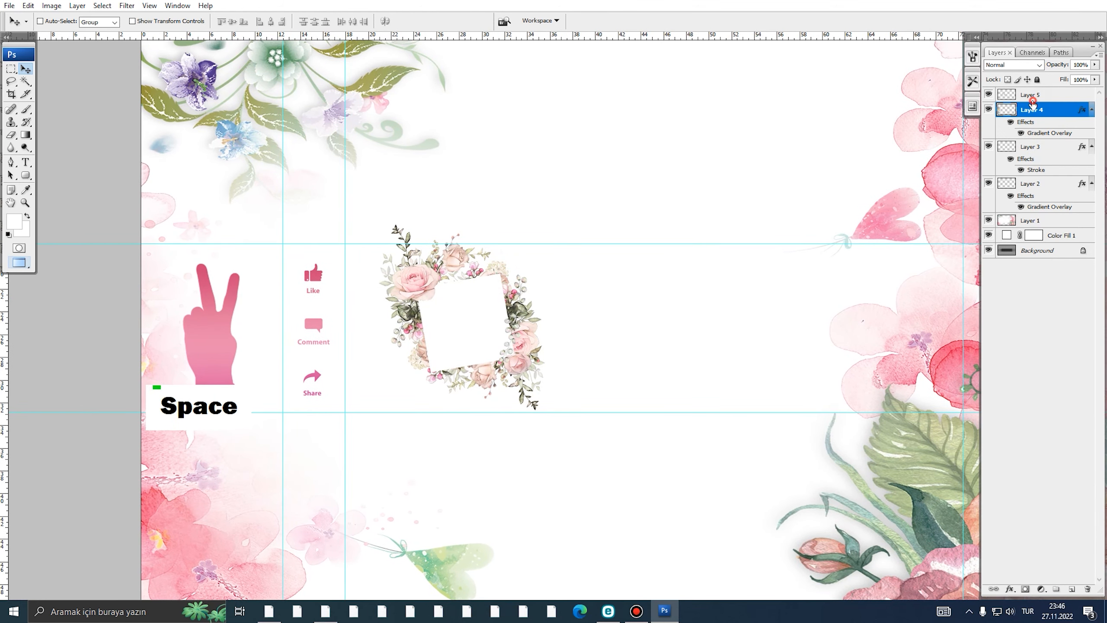
pyautogui.click(1032, 100)
pyautogui.scroll(-2, 588, 284)
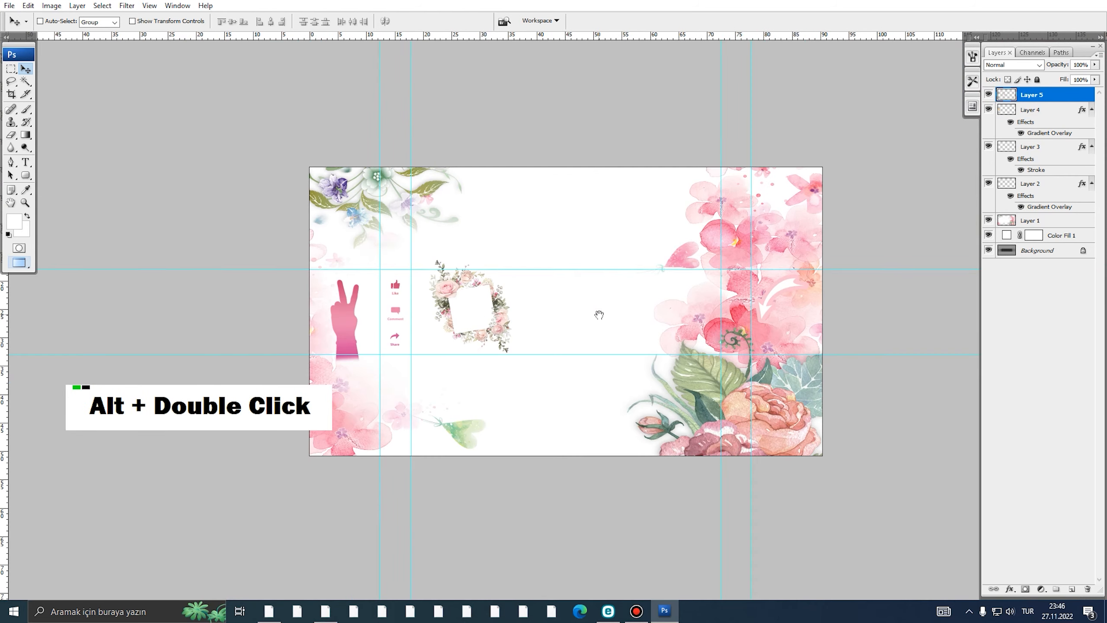
pyautogui.keyDown('ctrl'); pyautogui.click(593, 310); pyautogui.keyUp('ctrl')
# - Close the extra pngegg.png window and zoom into the banner document
pyautogui.press('f')
pyautogui.press('f')
pyautogui.click(170, 86)
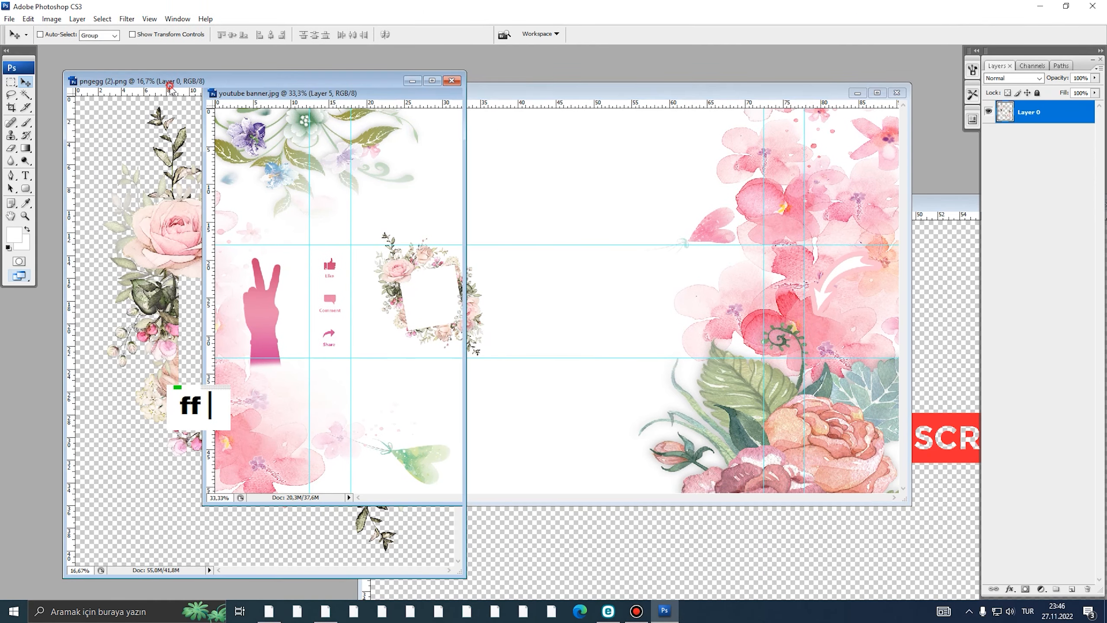
pyautogui.click(452, 80)
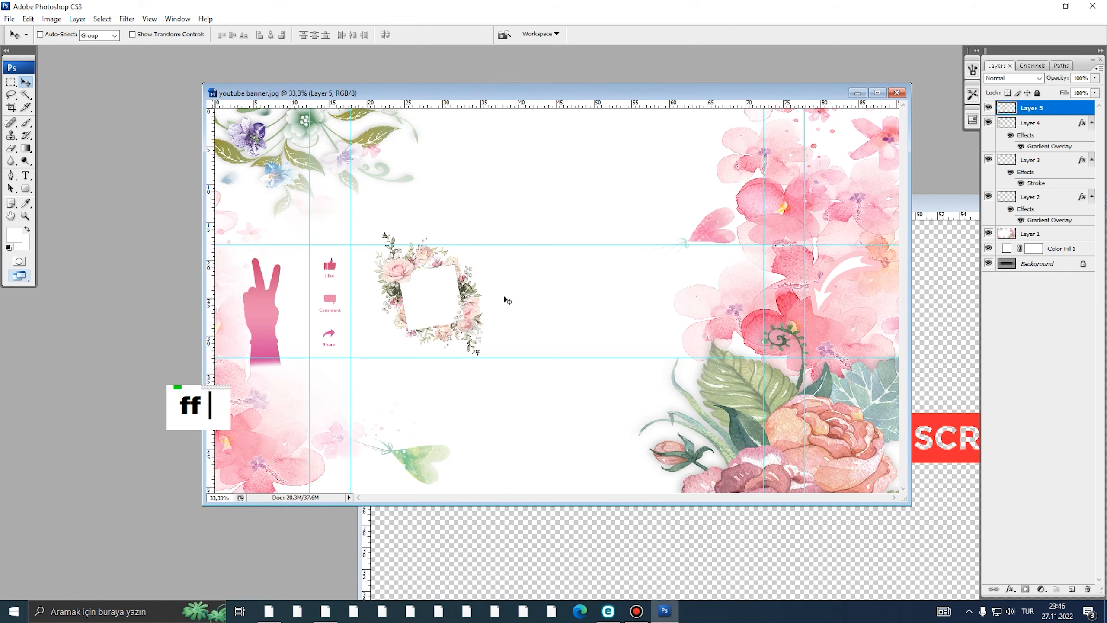
pyautogui.press('f')
pyautogui.keyDown('ctrl'); pyautogui.click(533, 316); pyautogui.keyUp('ctrl')
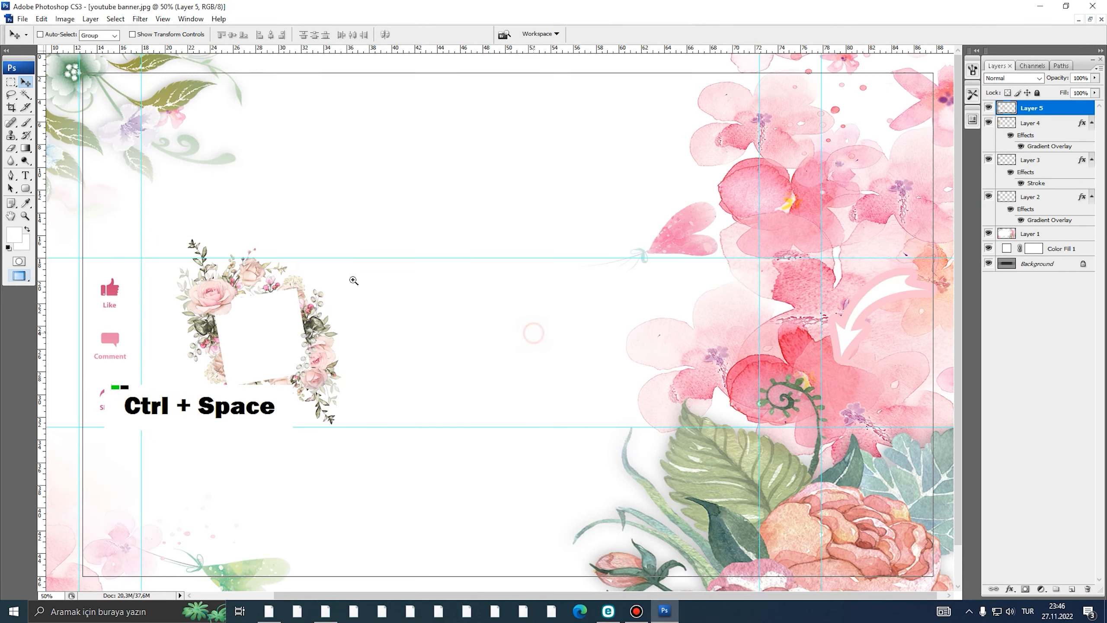
pyautogui.keyDown('ctrl'); pyautogui.click(534, 333); pyautogui.keyUp('ctrl')
pyautogui.click(25, 176)
pyautogui.click(330, 312)
pyautogui.write('a')
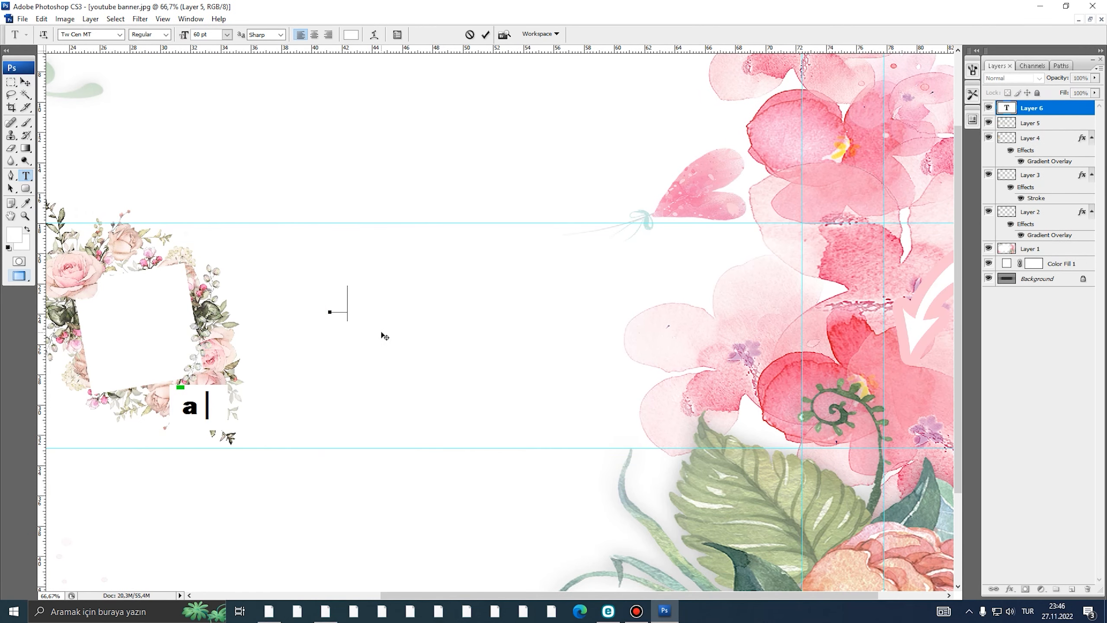
pyautogui.press('BackSpace')
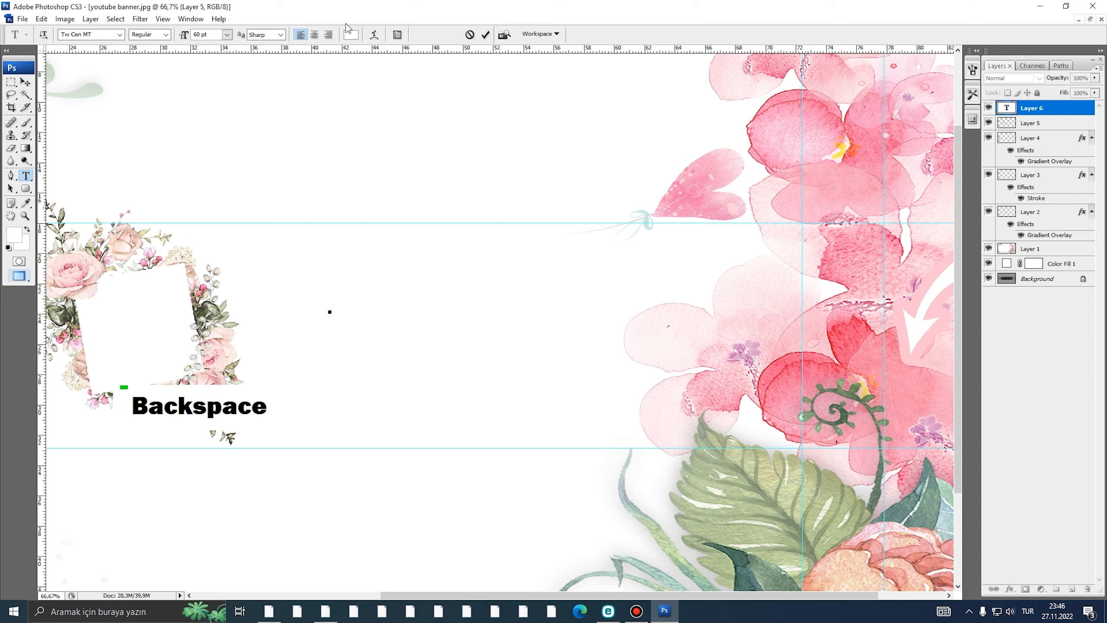
pyautogui.click(350, 34)
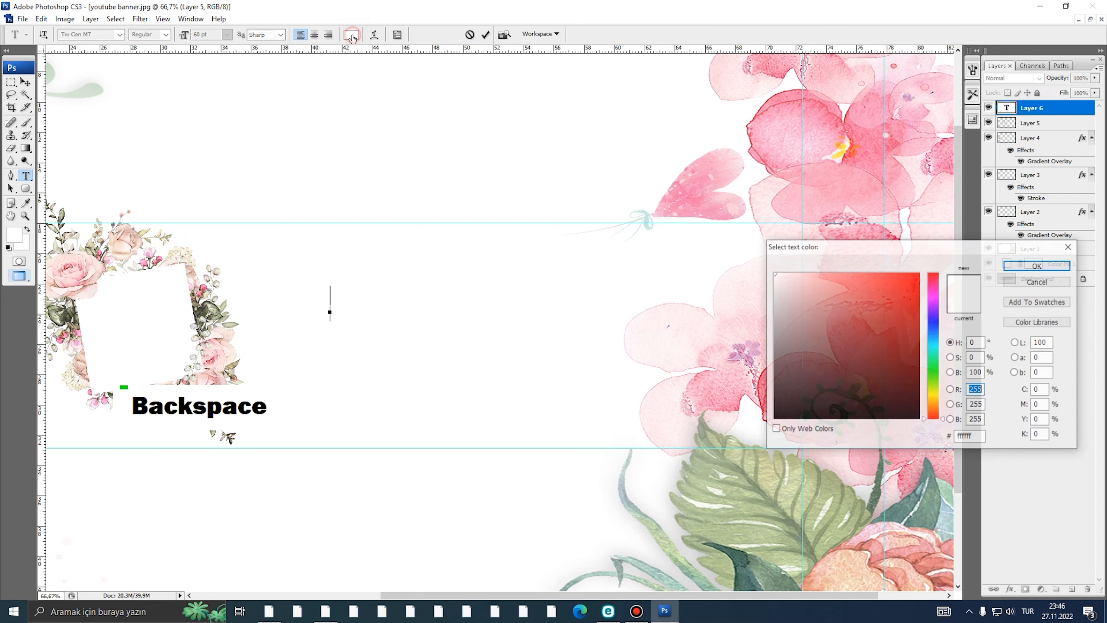
pyautogui.doubleClick(849, 141)
pyautogui.press('Return')
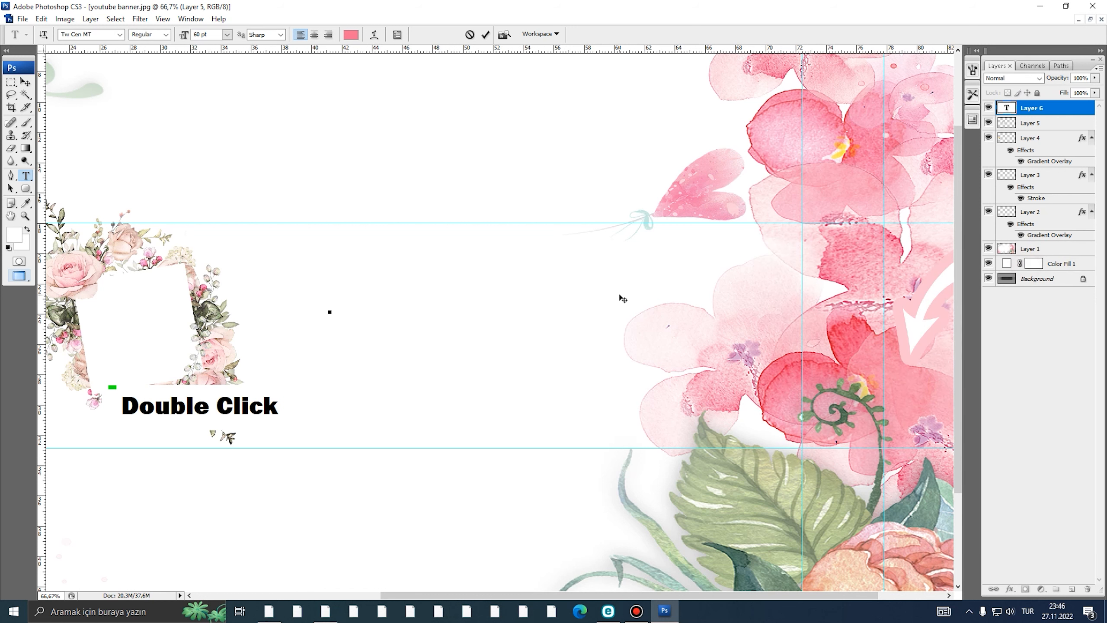
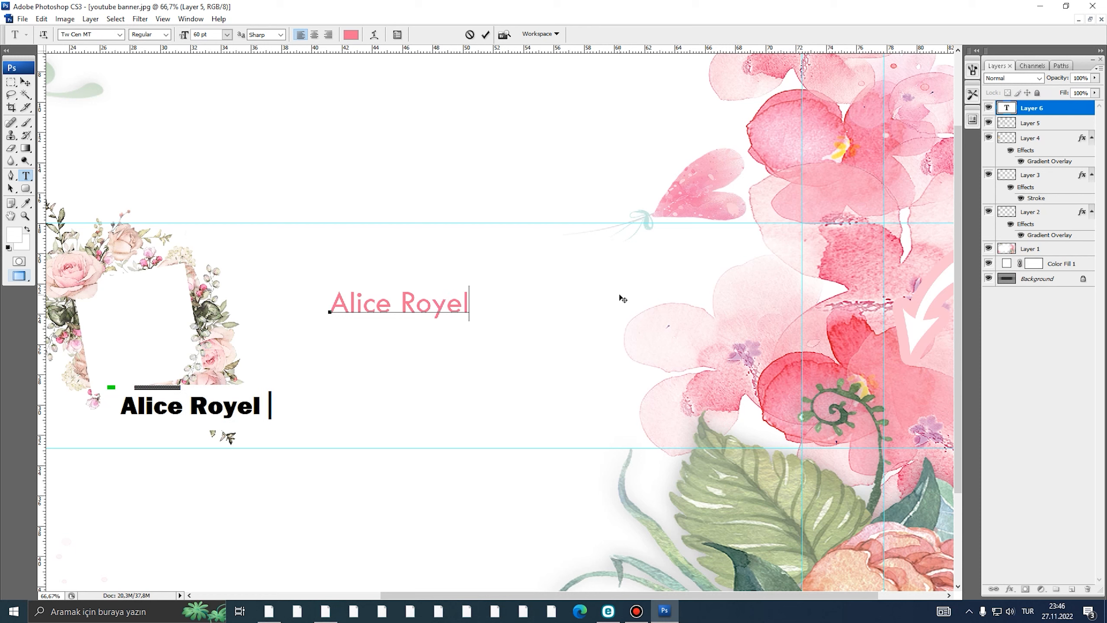
pyautogui.click(26, 82)
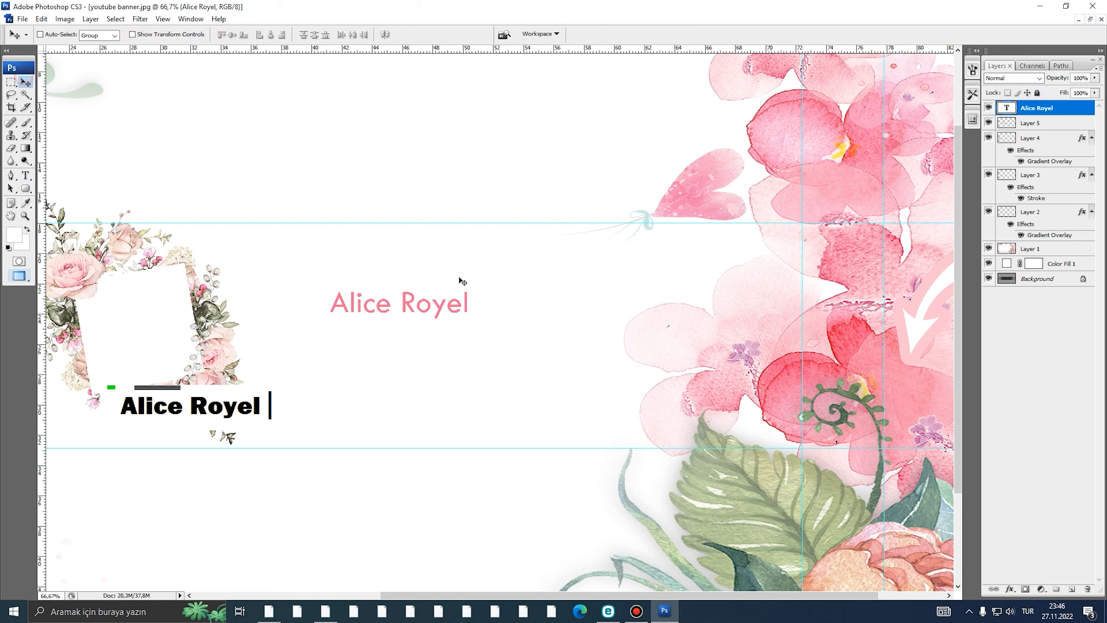
# - Enlarge the title about 157% and set it in Vladimir Script after trying Vivaldi
pyautogui.hotkey('ctrl', 't')
pyautogui.moveTo(464, 292); pyautogui.dragTo(538, 284)
pyautogui.doubleClick(513, 304)
pyautogui.doubleClick(1007, 108)
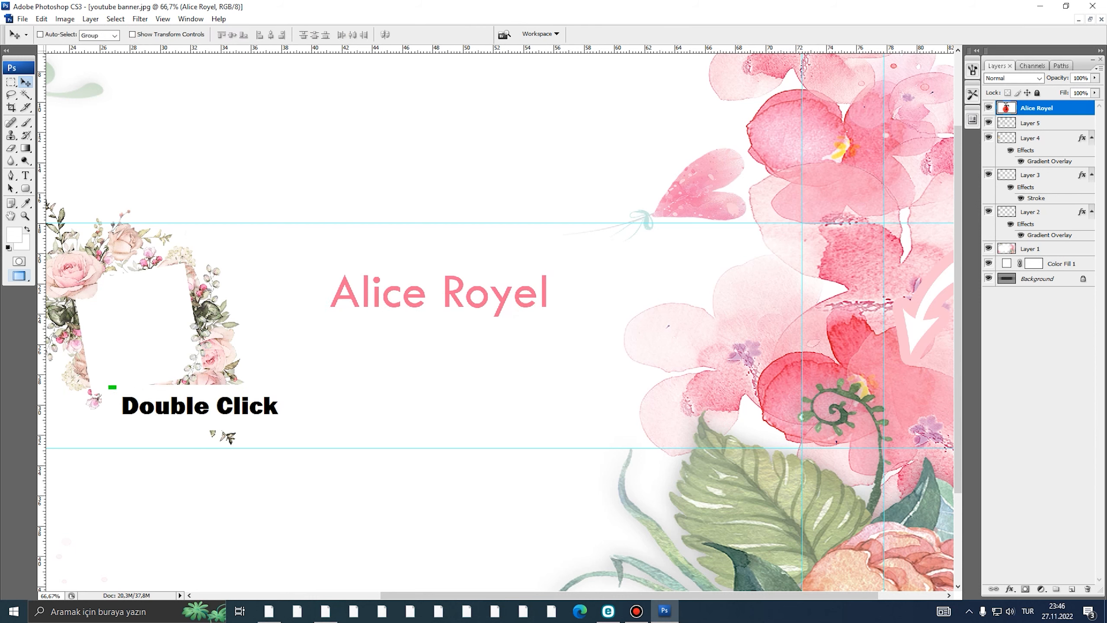
pyautogui.click(121, 35)
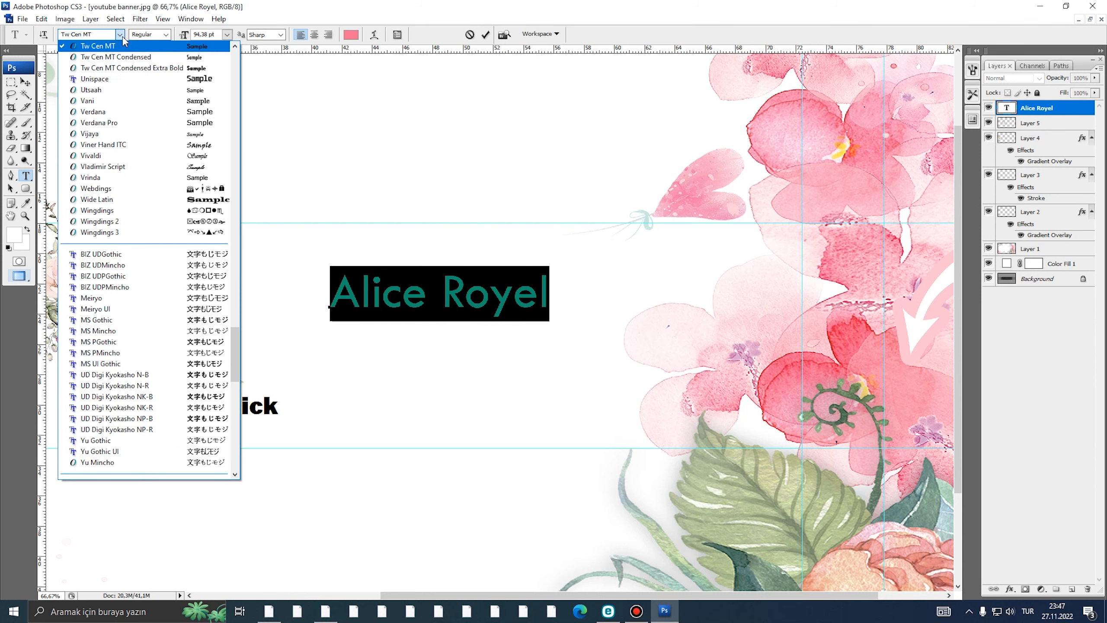
pyautogui.scroll(3, 123, 45)
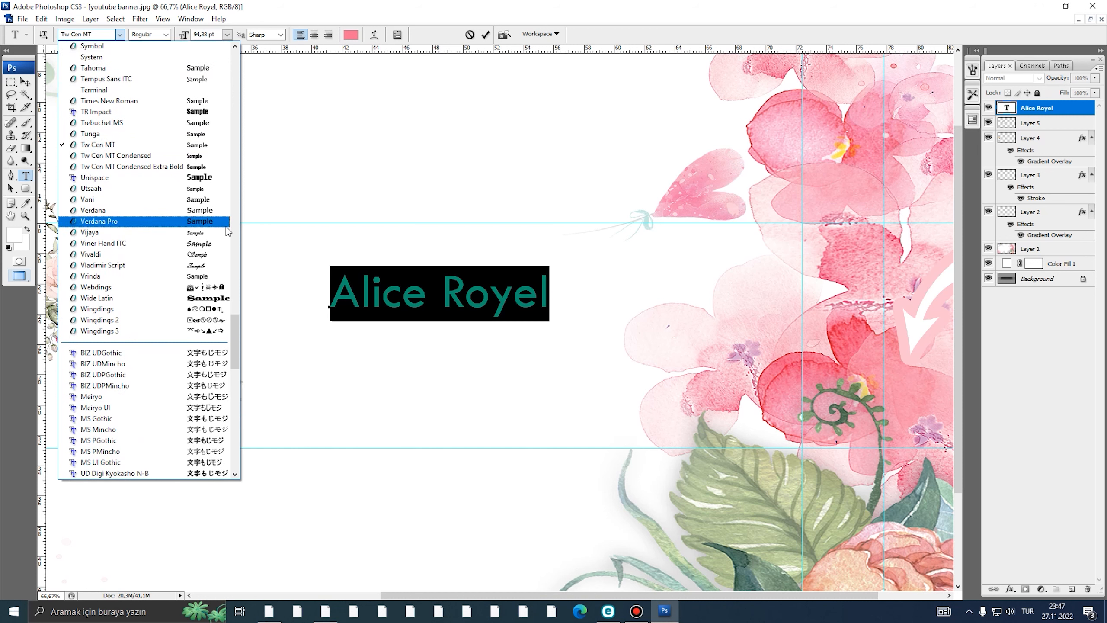
pyautogui.click(224, 254)
pyautogui.click(122, 35)
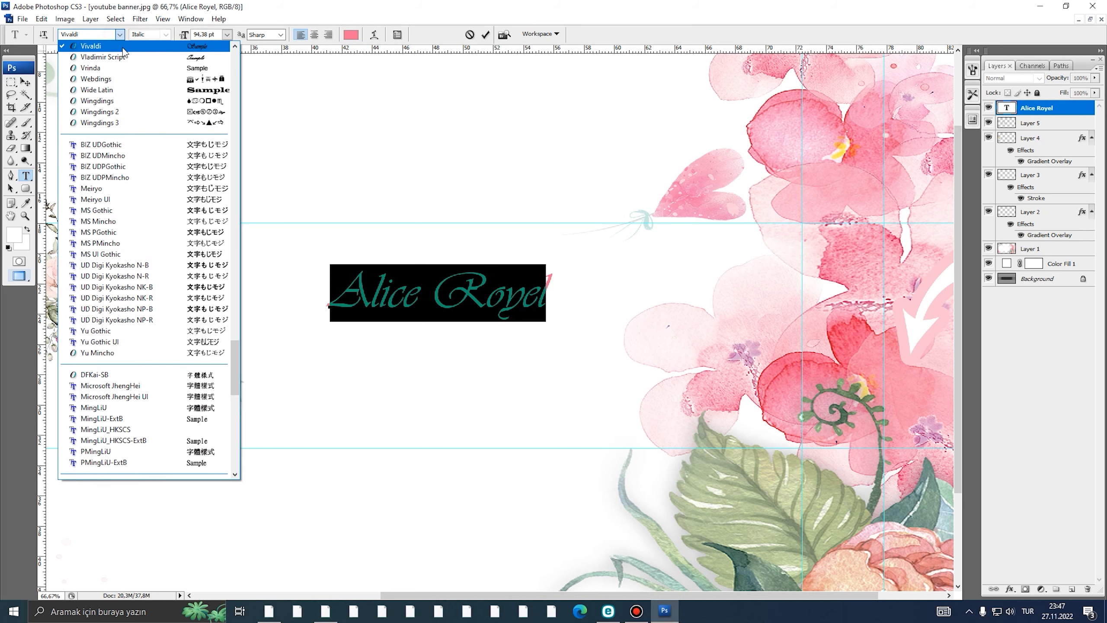
pyautogui.click(127, 58)
pyautogui.click(23, 82)
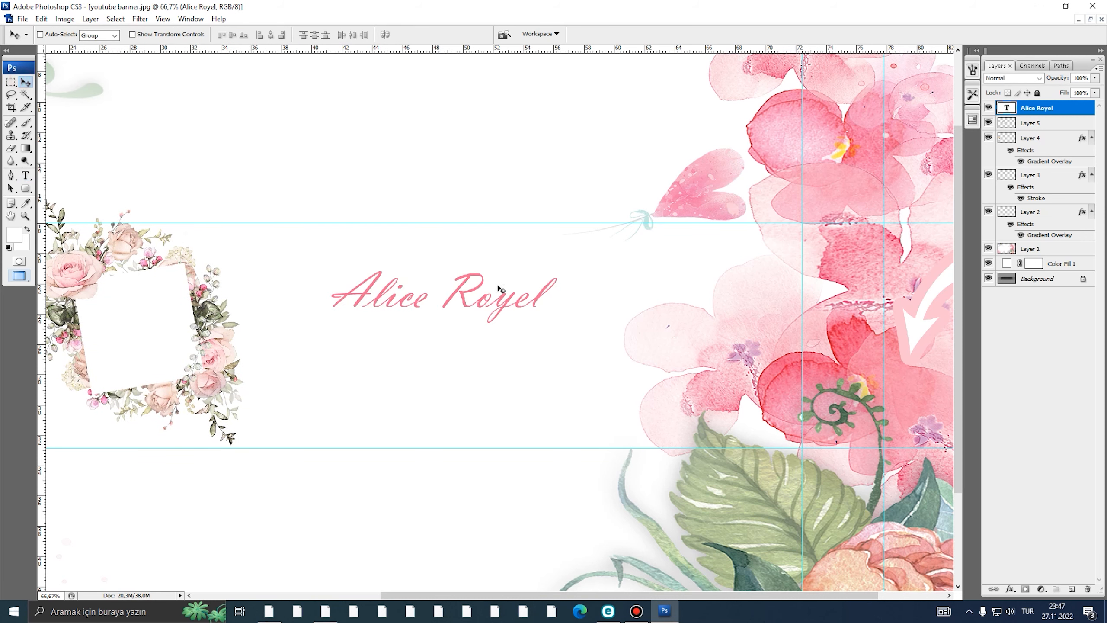
# - Scale the title up about 124% around its centre and return to 50% zoom
pyautogui.hotkey('ctrl', 't')
pyautogui.moveTo(558, 265); pyautogui.dragTo(584, 257)
pyautogui.doubleClick(538, 279)
pyautogui.keyDown('alt'); pyautogui.click(532, 280); pyautogui.keyUp('alt')
pyautogui.keyDown('alt'); pyautogui.click(447, 302); pyautogui.keyUp('alt')
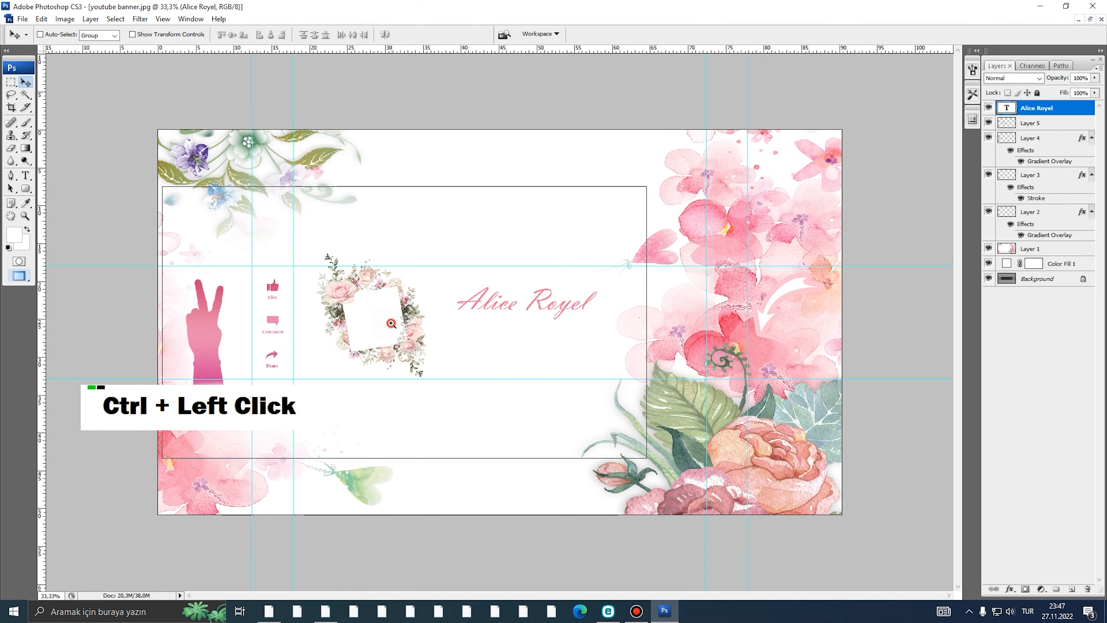
pyautogui.keyDown('ctrl'); pyautogui.click(391, 322); pyautogui.keyUp('ctrl')
# - Toggle visibility to identify the peace hand, Layer 3 and floral frame layers, then select the frame
pyautogui.click(1025, 127)
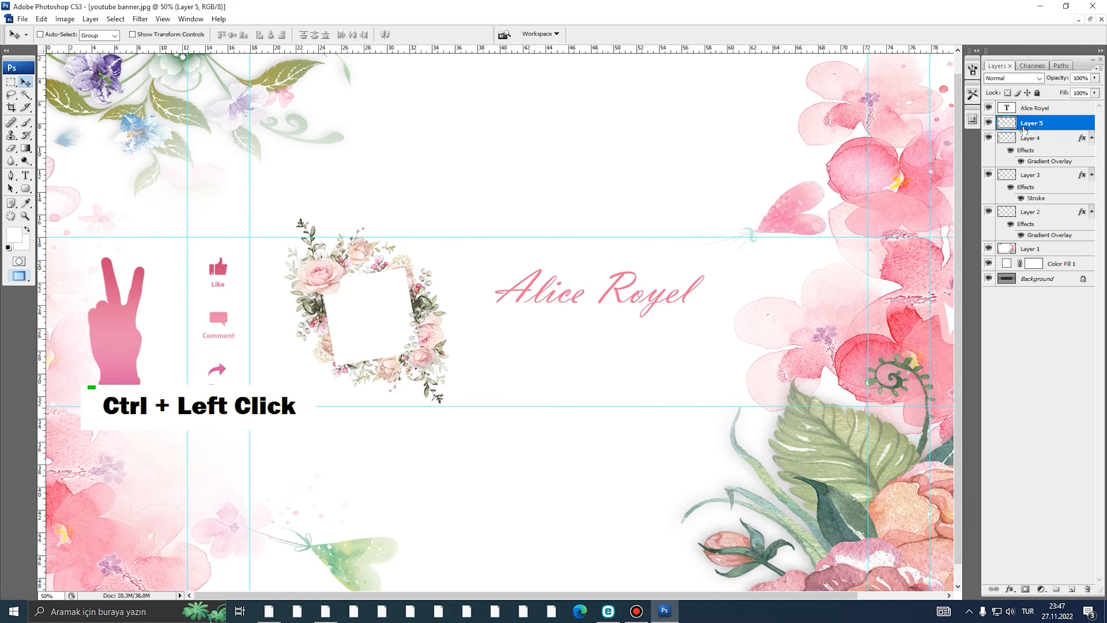
pyautogui.click(1030, 139)
pyautogui.click(988, 139)
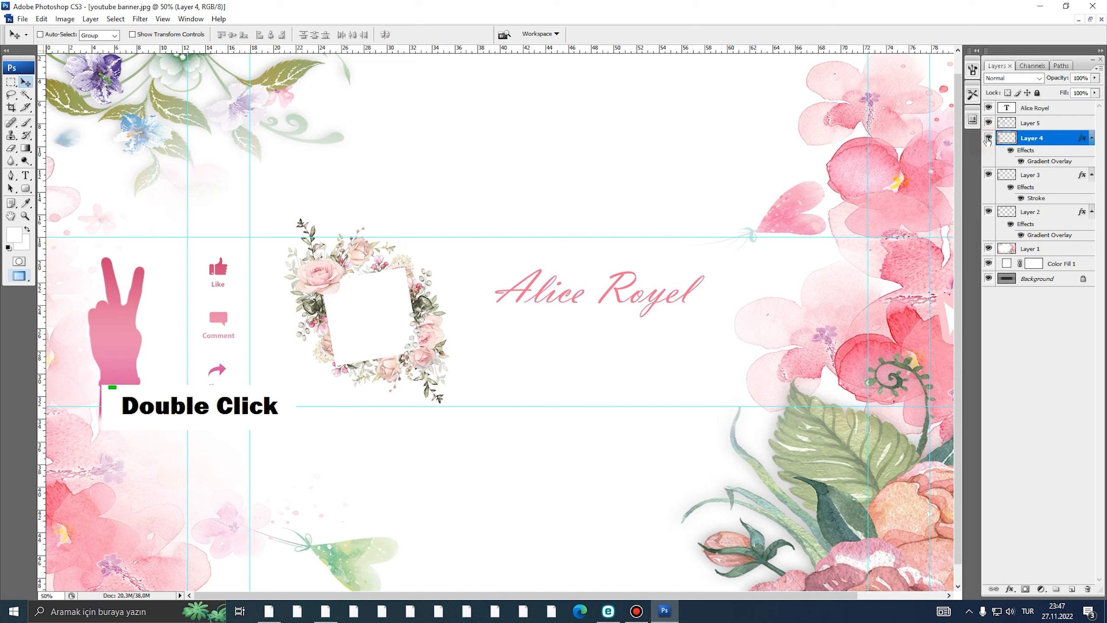
pyautogui.click(1042, 176)
pyautogui.click(988, 178)
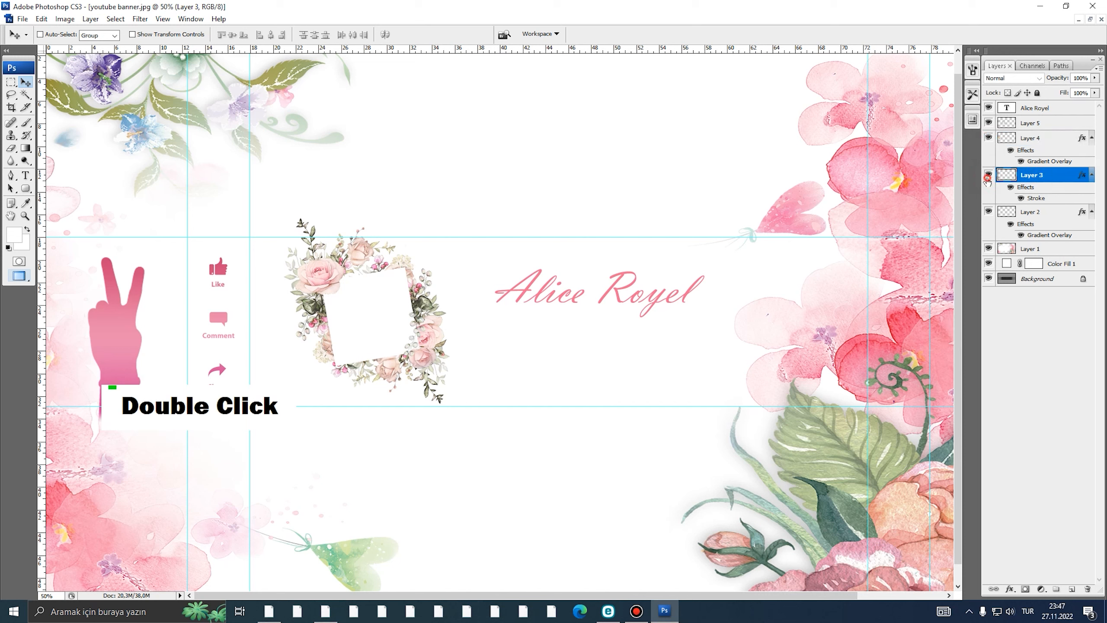
pyautogui.click(989, 138)
pyautogui.click(989, 138)
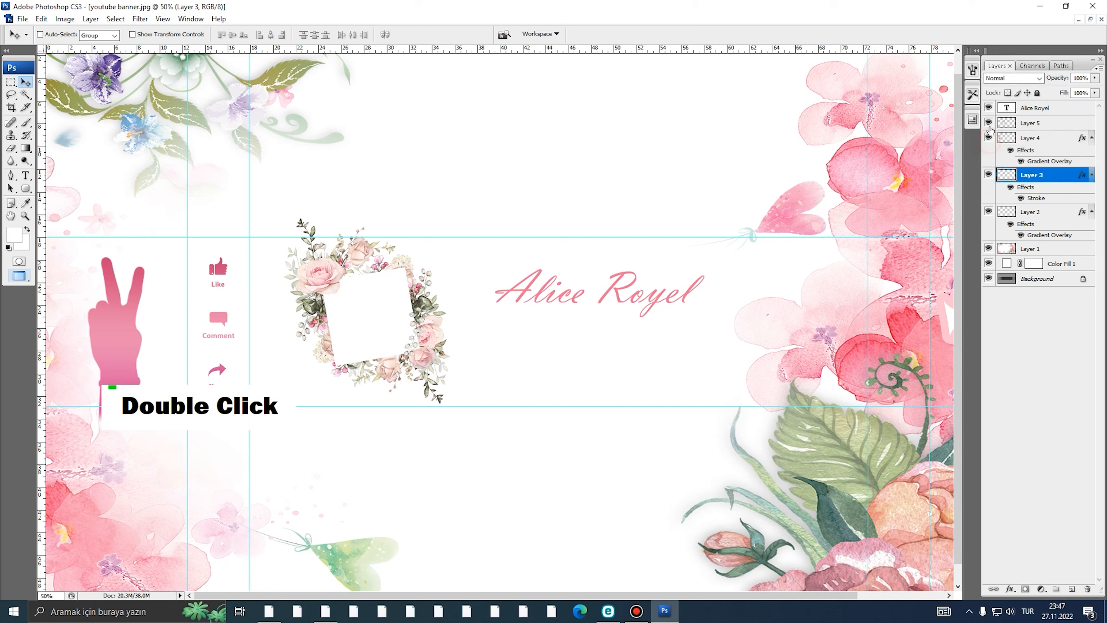
pyautogui.click(989, 122)
pyautogui.click(989, 123)
pyautogui.click(1029, 124)
pyautogui.hotkey('ctrl', 't')
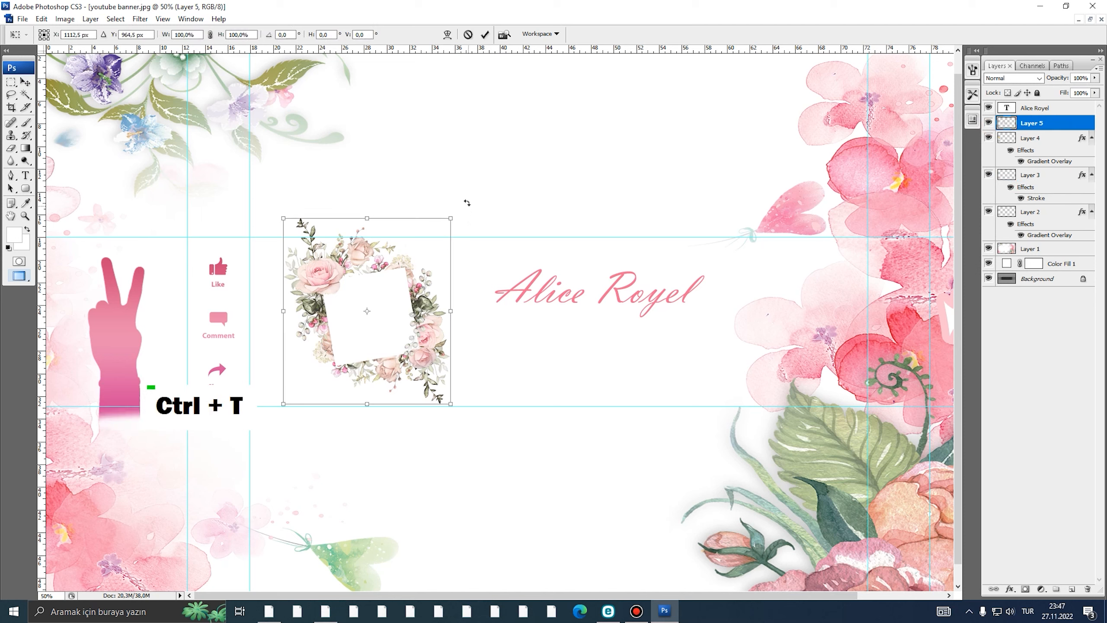
# - Rotate the floral frame about 28.5 degrees and apply the rotation
pyautogui.moveTo(466, 202); pyautogui.dragTo(523, 155)
pyautogui.press('Return')
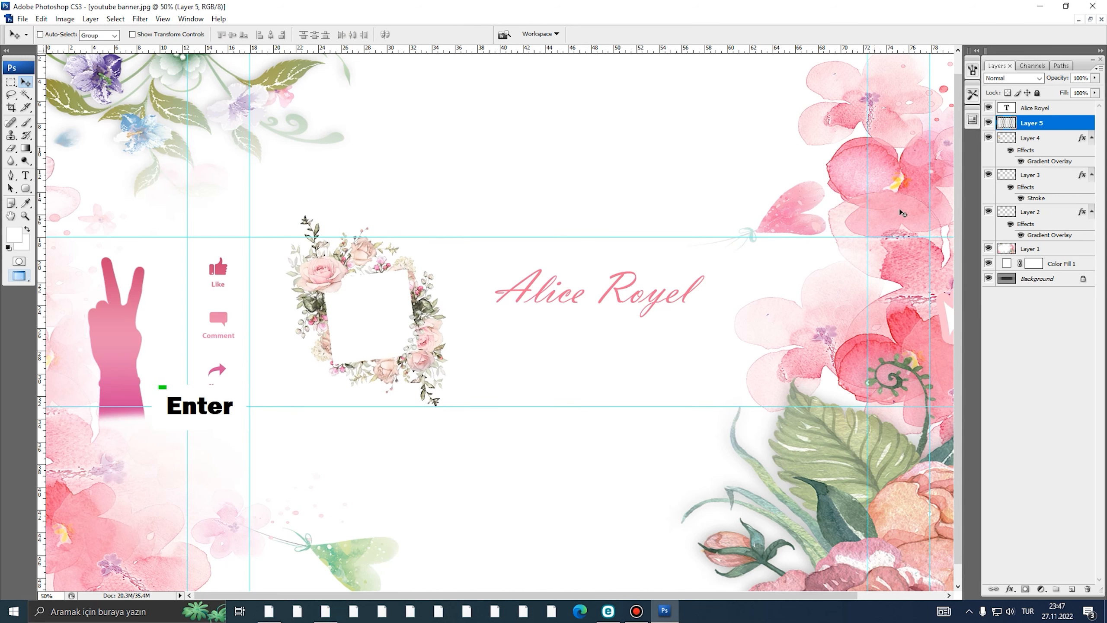
pyautogui.click(1032, 138)
# - Change the title font to Vivaldi and nudge it slightly up and left
pyautogui.doubleClick(1006, 108)
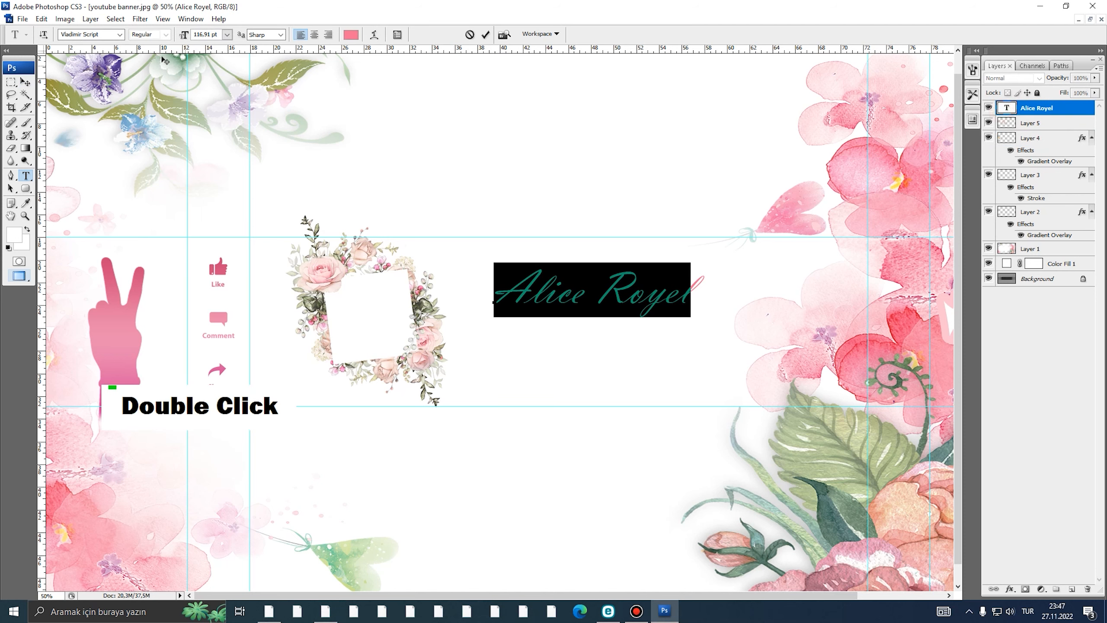
pyautogui.click(121, 35)
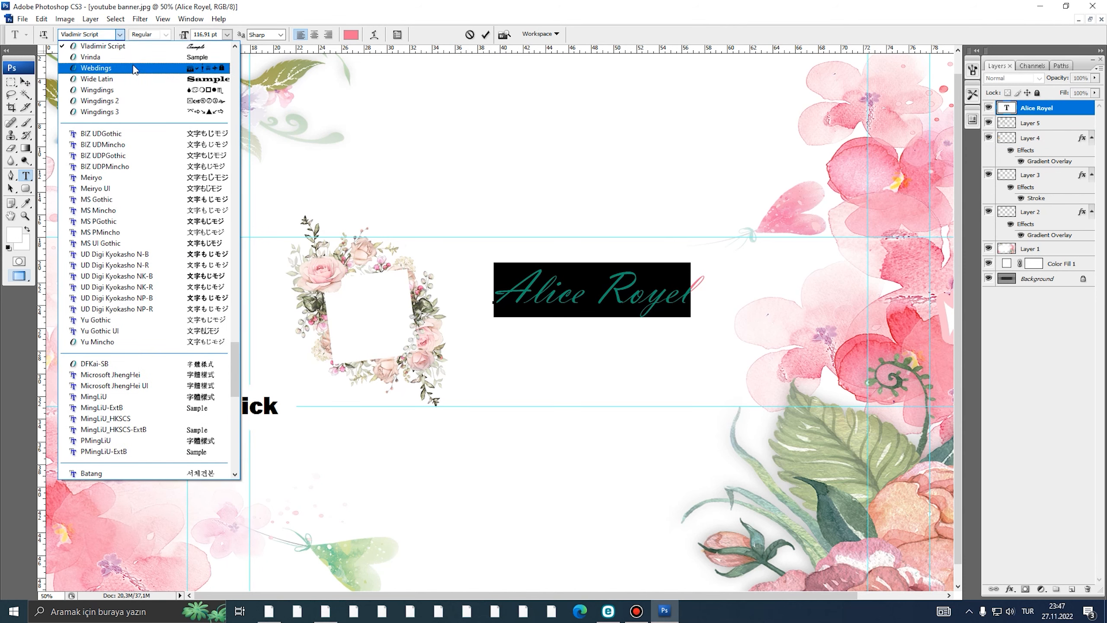
pyautogui.scroll(1, 130, 61)
pyautogui.click(105, 57)
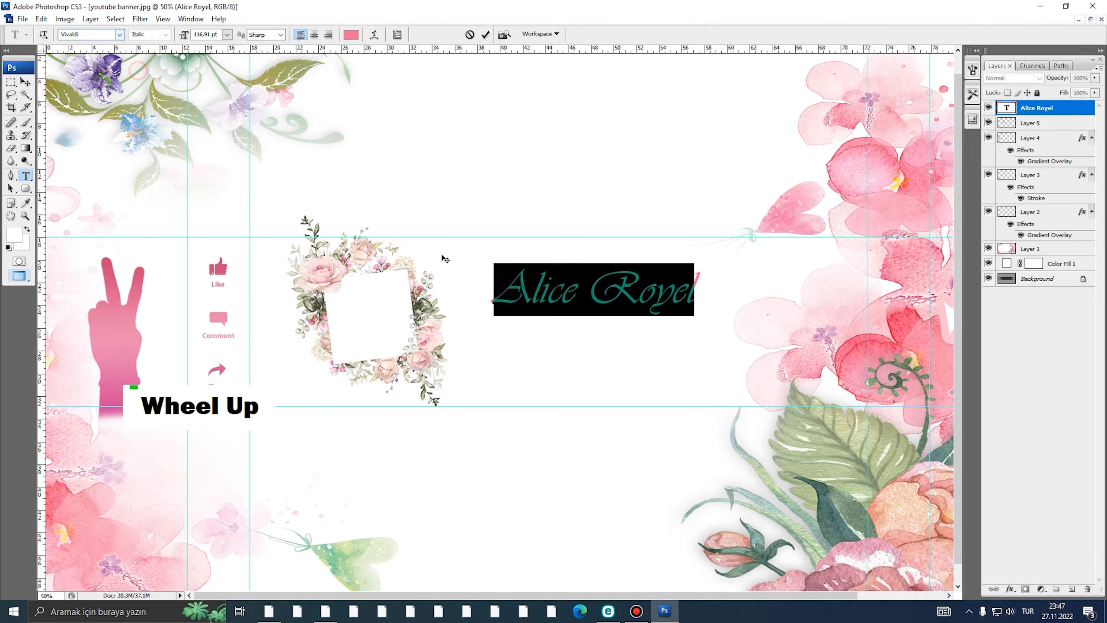
pyautogui.click(30, 85)
pyautogui.moveTo(571, 289); pyautogui.dragTo(554, 284)
pyautogui.press('space')
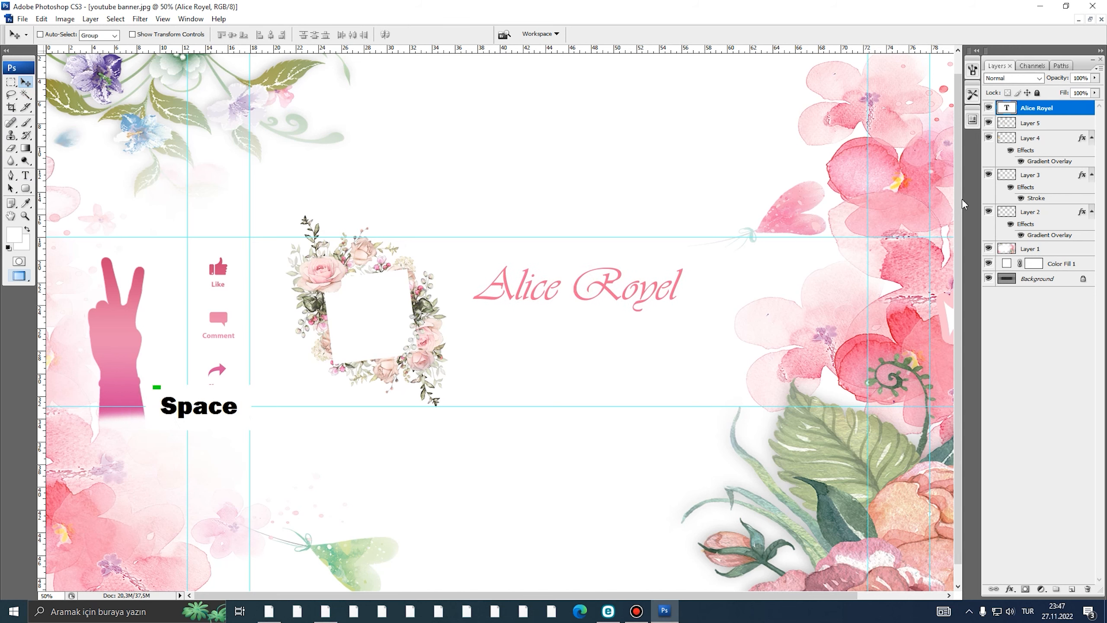
pyautogui.rightClick(1037, 116)
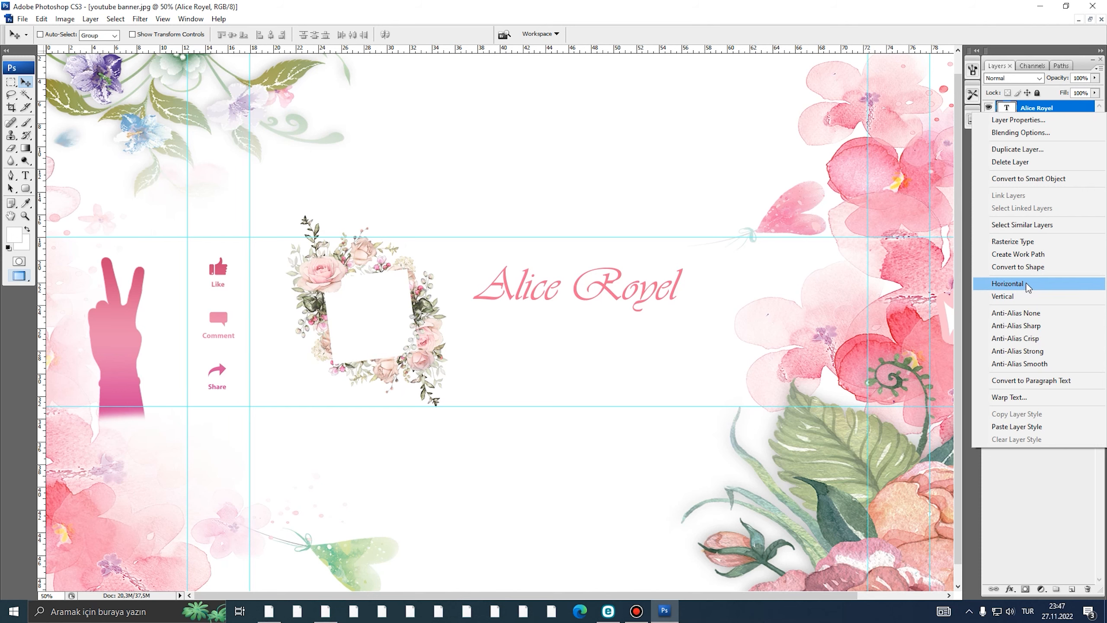
pyautogui.click(1017, 426)
pyautogui.keyDown('alt'); pyautogui.click(611, 338); pyautogui.keyUp('alt')
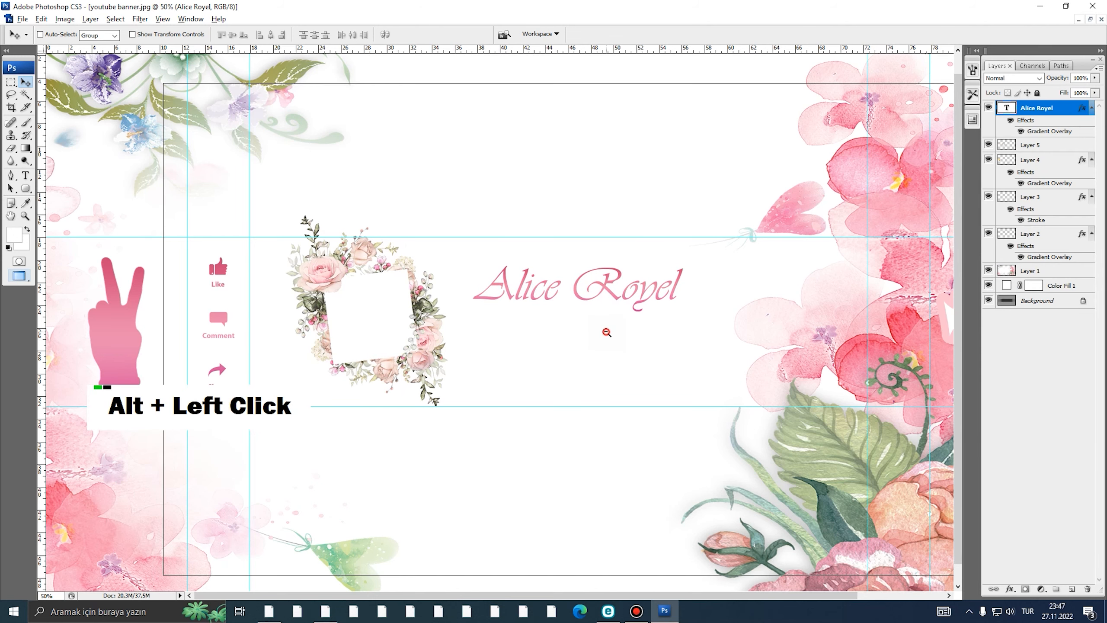
pyautogui.keyDown('ctrl'); pyautogui.click(523, 326); pyautogui.keyUp('ctrl')
# - Duplicate the title just below it and retype the copy as 'x manager'
pyautogui.moveTo(508, 298); pyautogui.dragTo(509, 352)
pyautogui.doubleClick(1003, 110)
pyautogui.write('x')
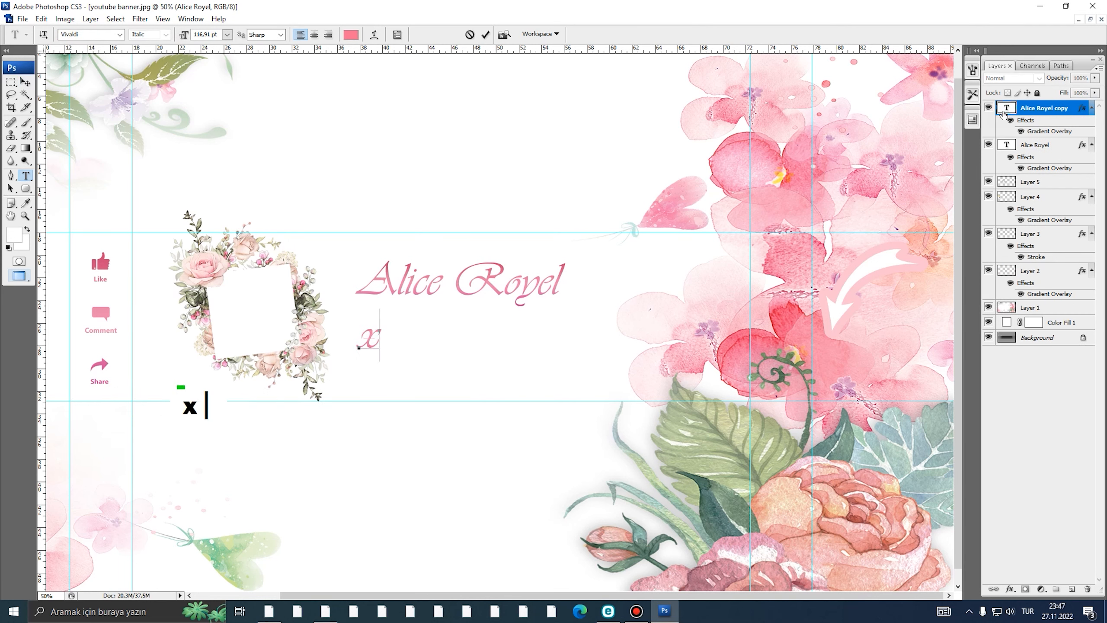
pyautogui.write(' manager')
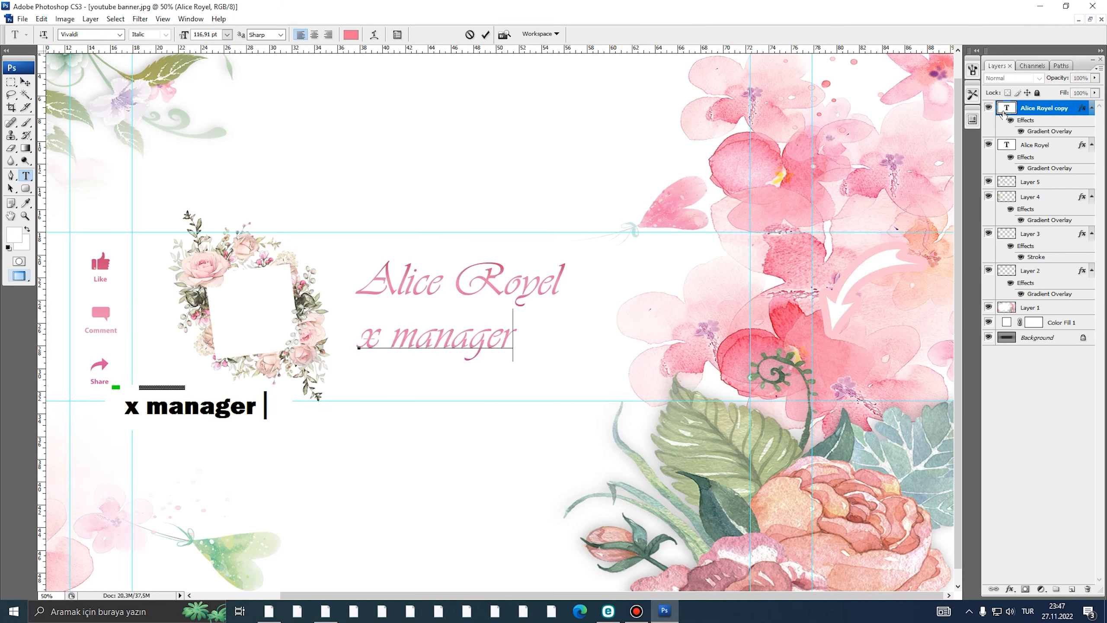
pyautogui.hotkey('ctrl', 'a')
# - Switch the x manager text to Tw Cen MT, briefly trying Tw Cen MT Condensed
pyautogui.click(121, 34)
pyautogui.scroll(5, 161, 106)
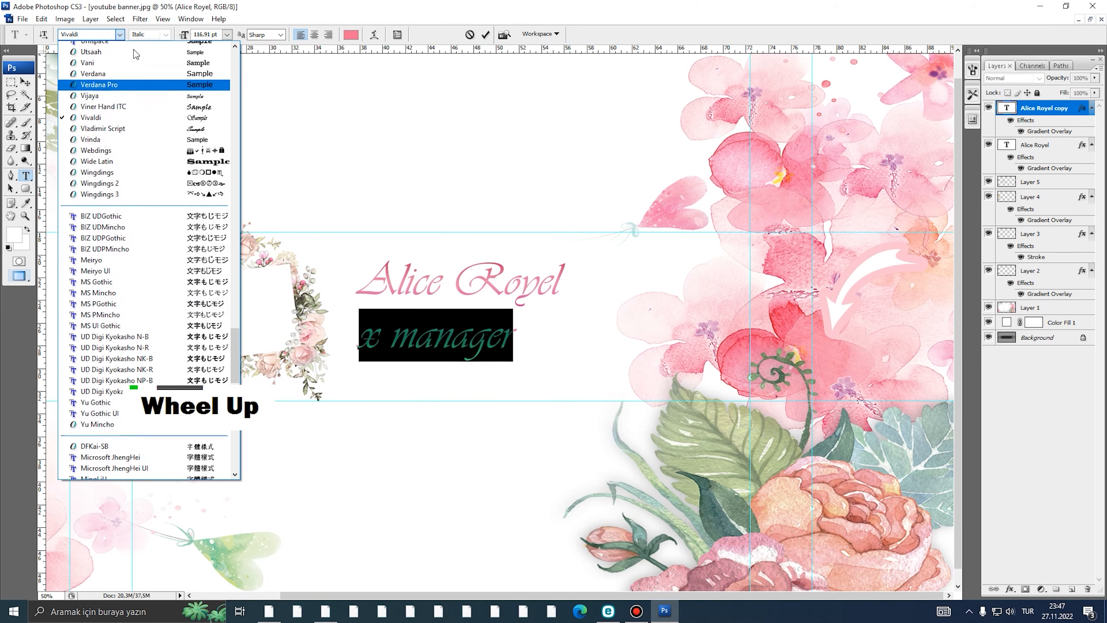
pyautogui.scroll(1, 162, 106)
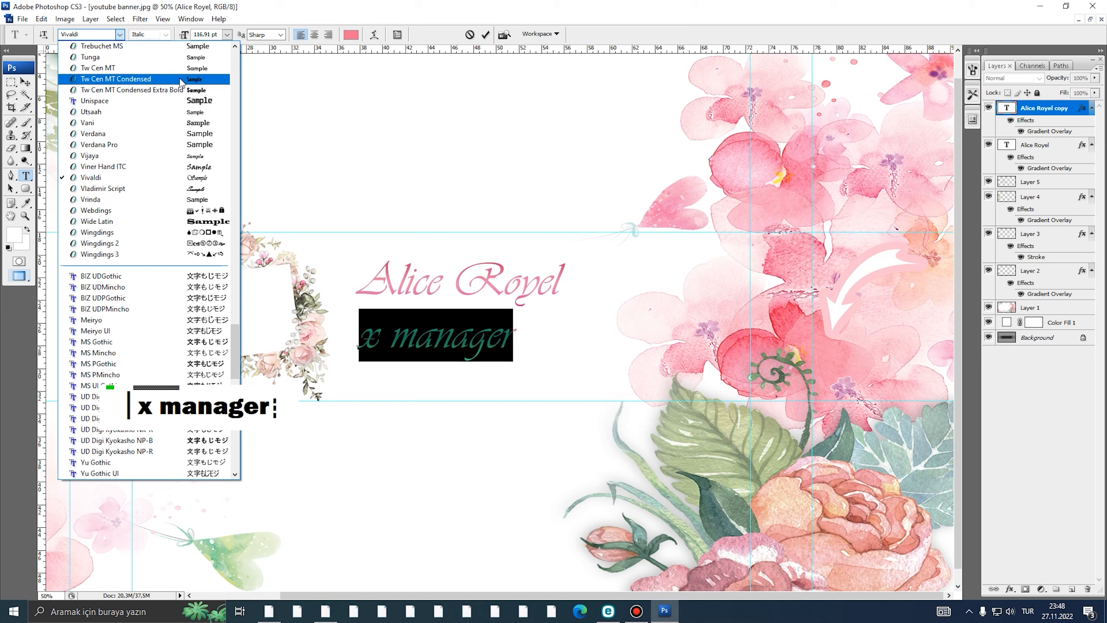
pyautogui.scroll(3, 181, 83)
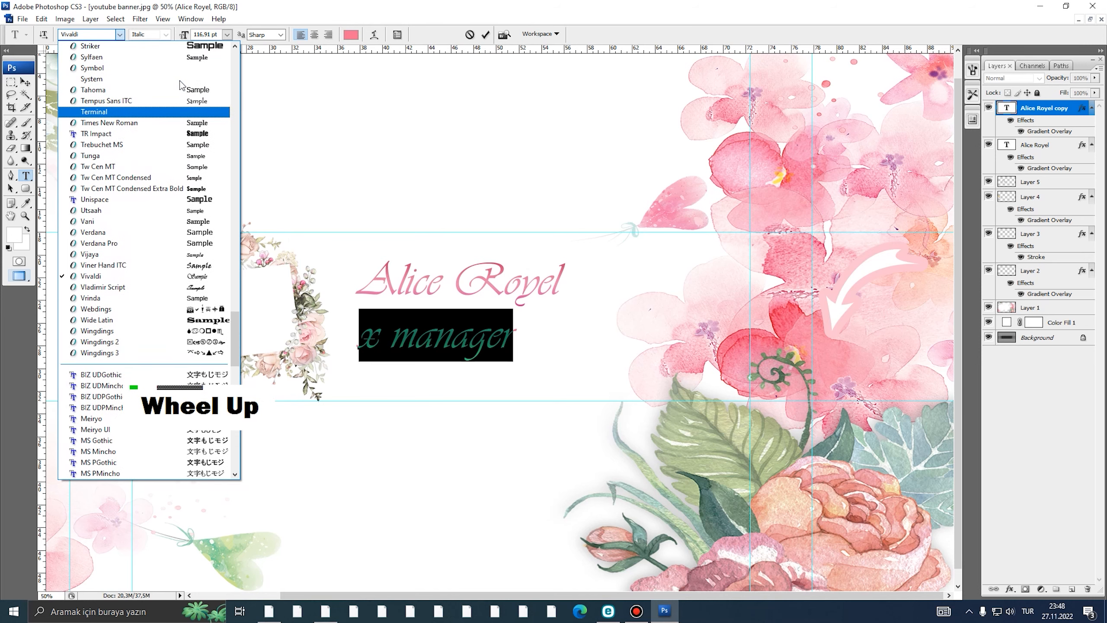
pyautogui.scroll(2, 181, 83)
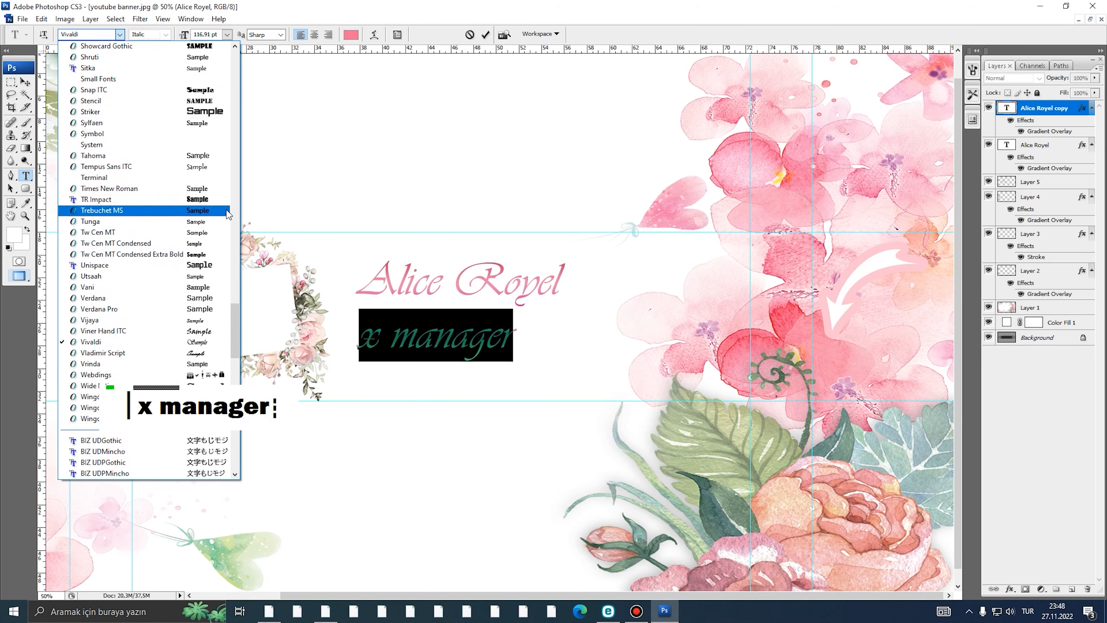
pyautogui.click(214, 236)
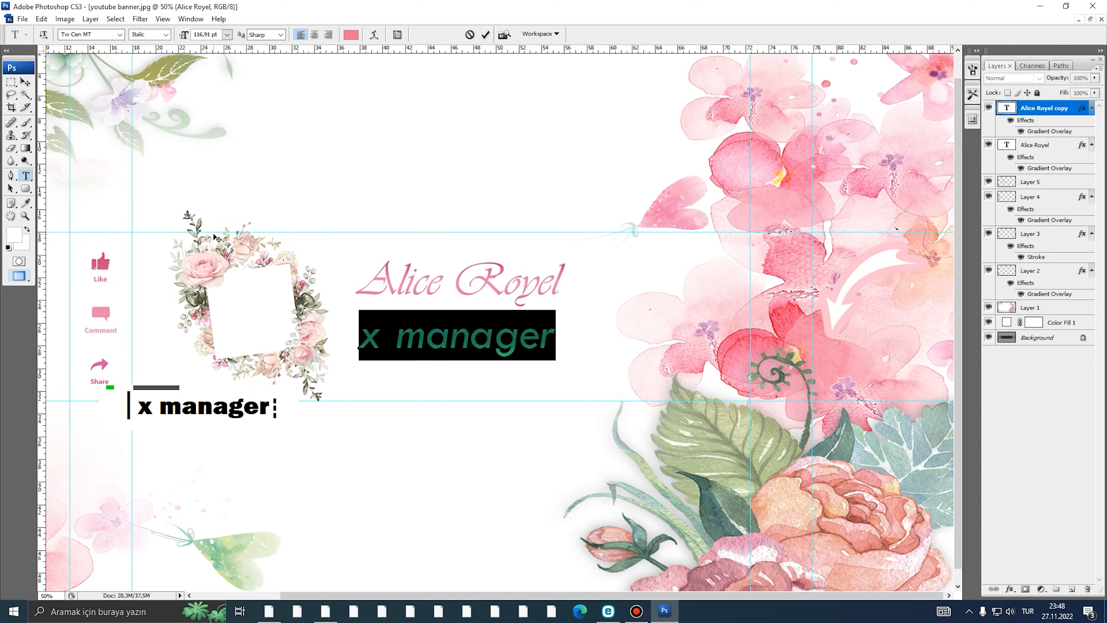
pyautogui.click(119, 34)
pyautogui.scroll(5, 175, 174)
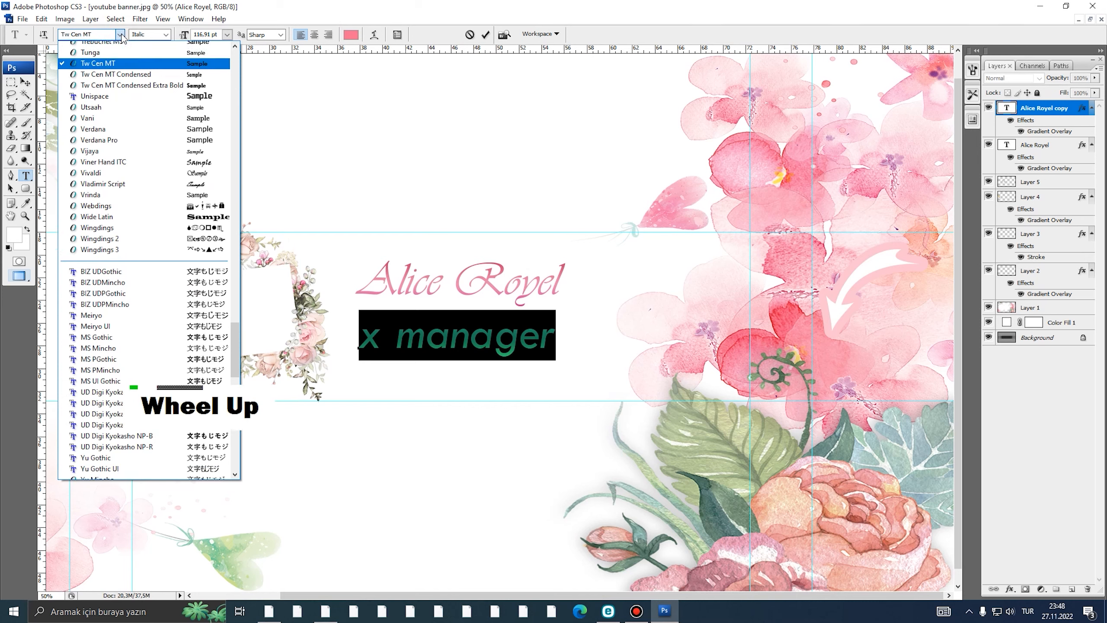
pyautogui.click(183, 158)
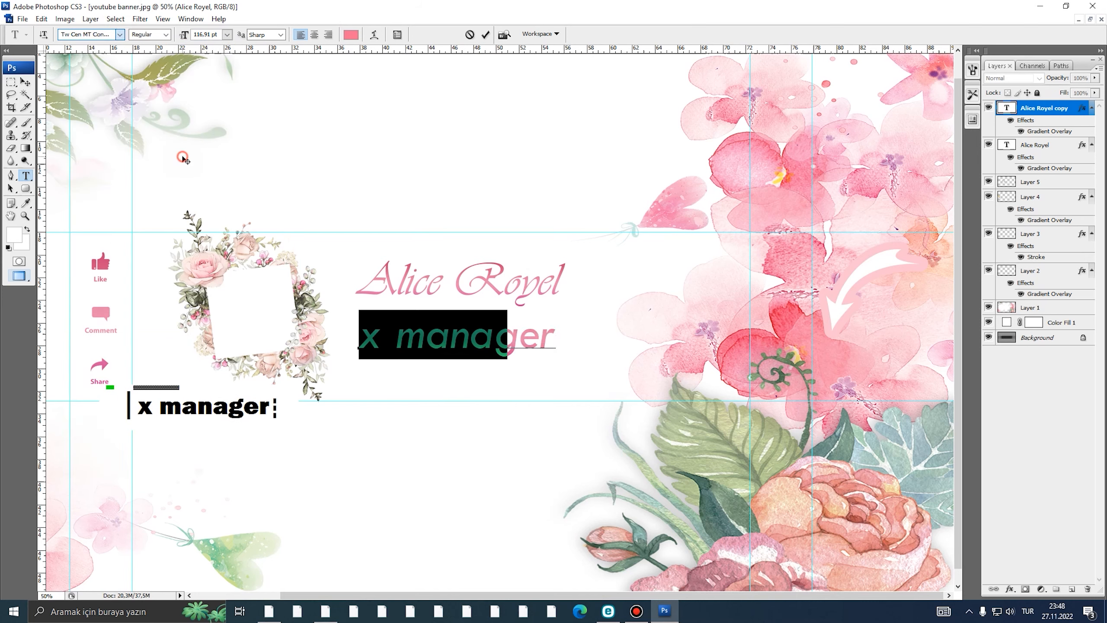
pyautogui.click(119, 34)
pyautogui.scroll(6, 149, 131)
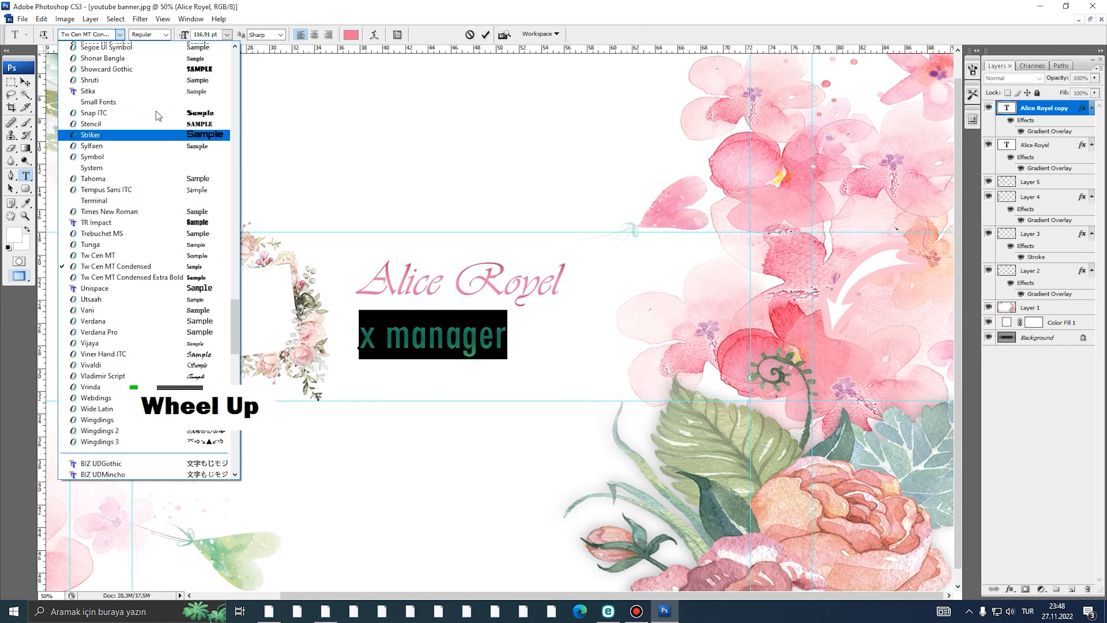
pyautogui.scroll(3, 158, 115)
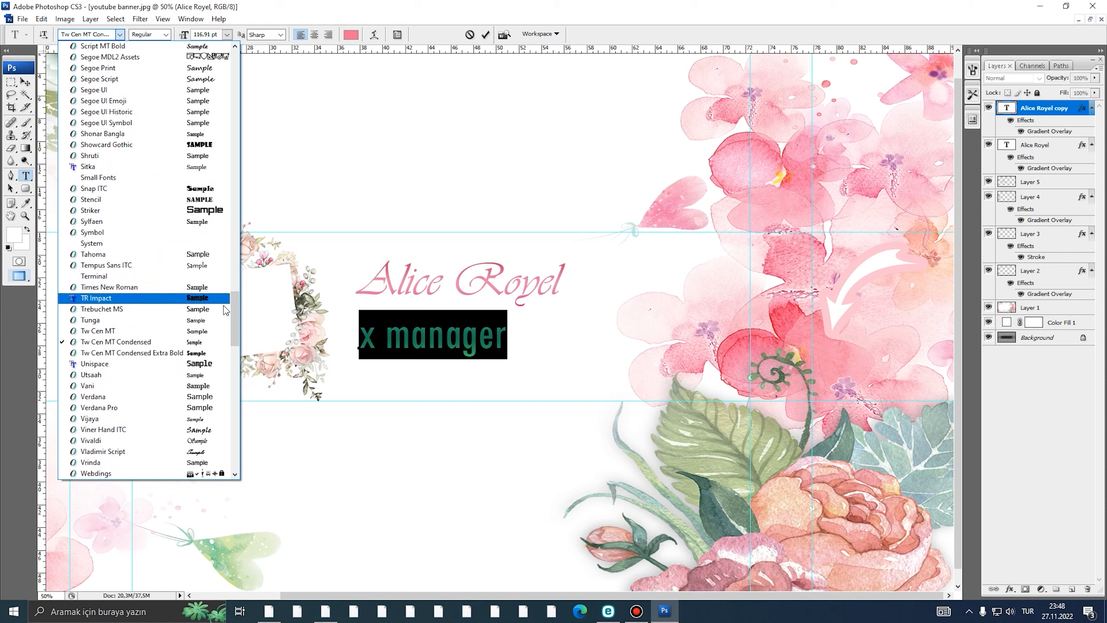
pyautogui.click(219, 332)
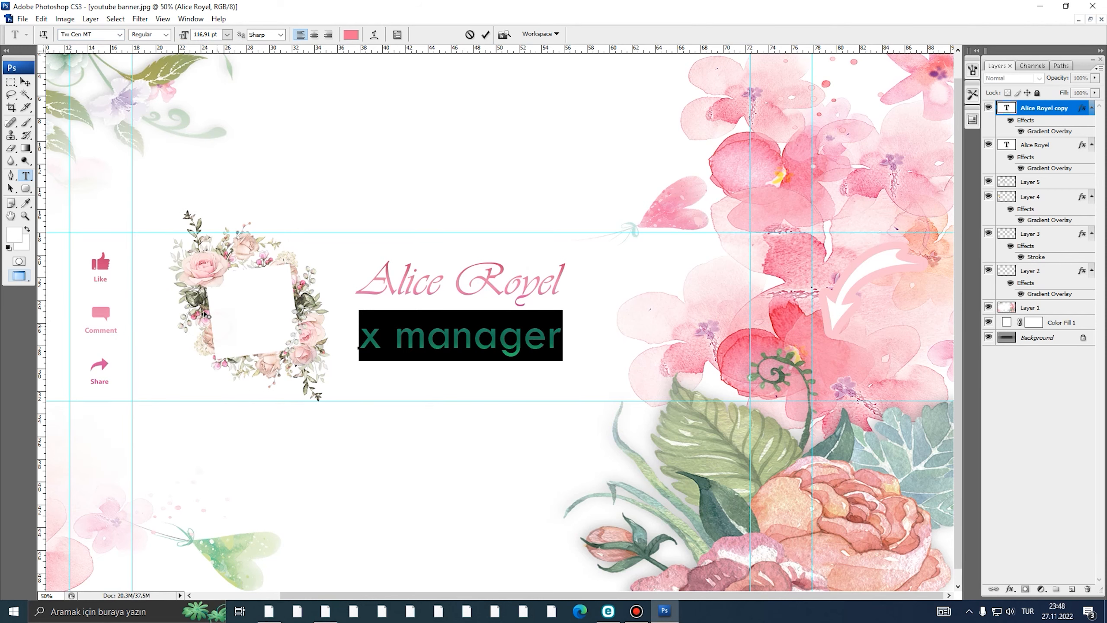
# - Shrink the x manager subtitle to about 47% of its size
pyautogui.click(24, 83)
pyautogui.hotkey('ctrl', 't')
pyautogui.keyDown('alt'); pyautogui.keyDown('shift'); pyautogui.moveTo(563, 309); pyautogui.dragTo(495, 334); pyautogui.keyUp('shift'); pyautogui.keyUp('alt')
pyautogui.doubleClick(495, 333)
pyautogui.keyDown('alt'); pyautogui.click(496, 333); pyautogui.keyUp('alt')
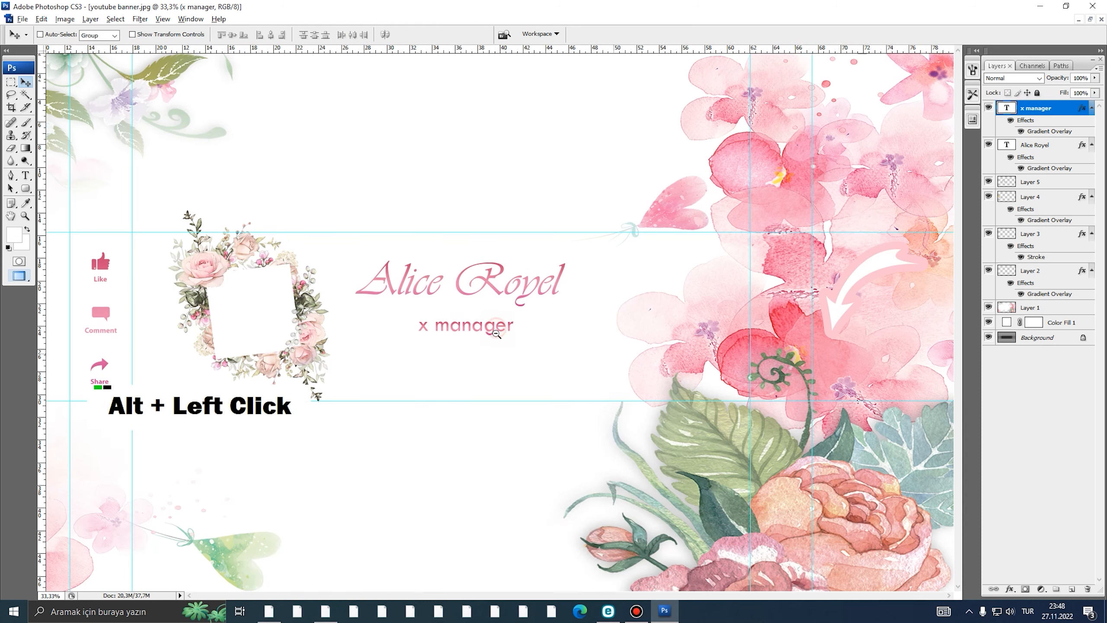
pyautogui.click(1017, 149)
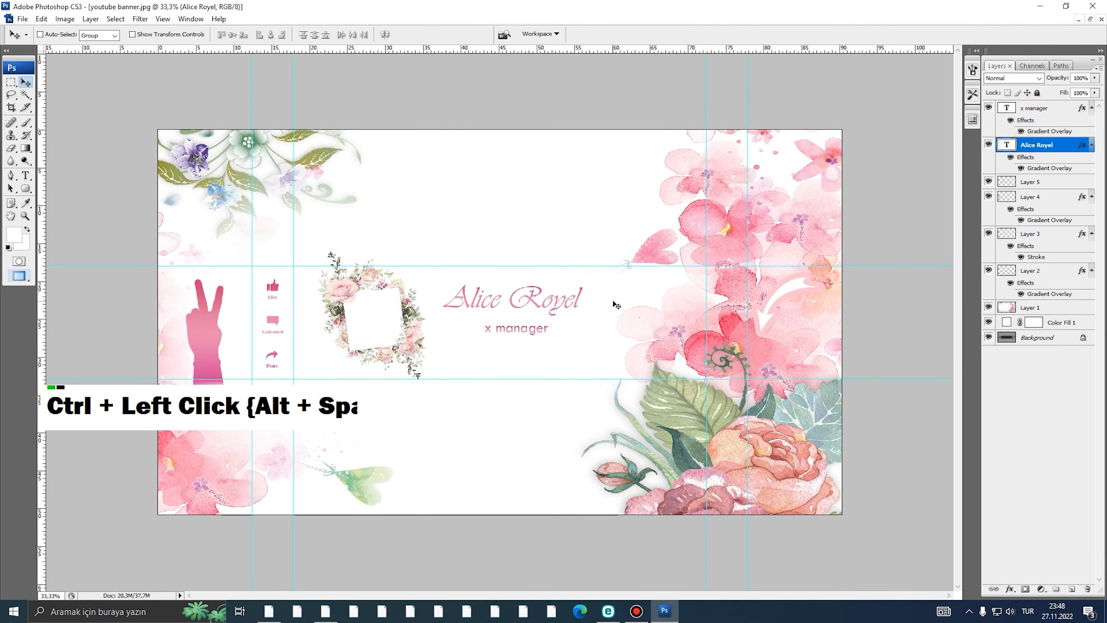
pyautogui.hotkey('ctrl', 't')
pyautogui.moveTo(576, 320)
pyautogui.mouseDown()
pyautogui.moveTo(616, 327)
pyautogui.moveTo(569, 310)
pyautogui.mouseUp()
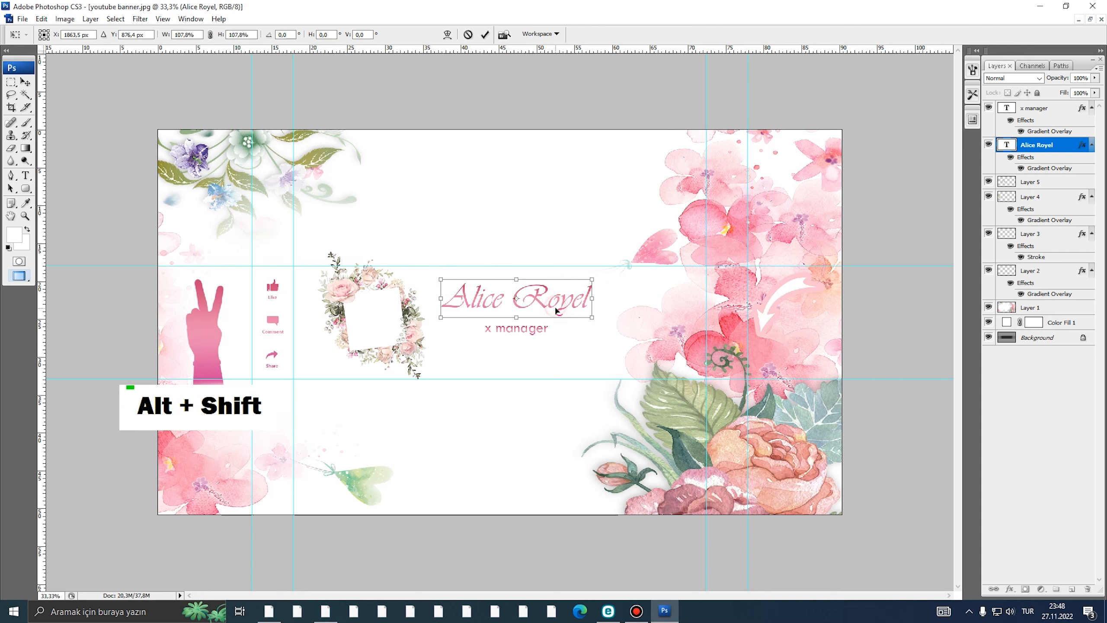
pyautogui.press('Return')
pyautogui.keyDown('alt'); pyautogui.click(564, 319); pyautogui.keyUp('alt')
pyautogui.keyDown('ctrl'); pyautogui.click(565, 321); pyautogui.keyUp('ctrl')
pyautogui.press('f')
pyautogui.press('f')
pyautogui.press('f')
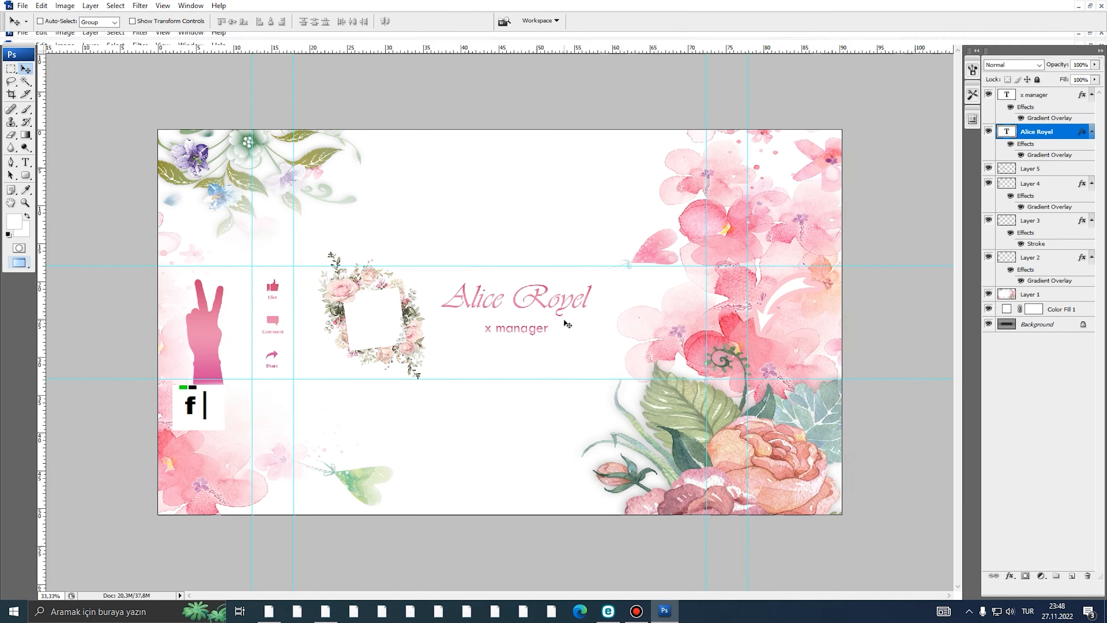
pyautogui.press('f')
pyautogui.moveTo(350, 98); pyautogui.dragTo(298, 93)
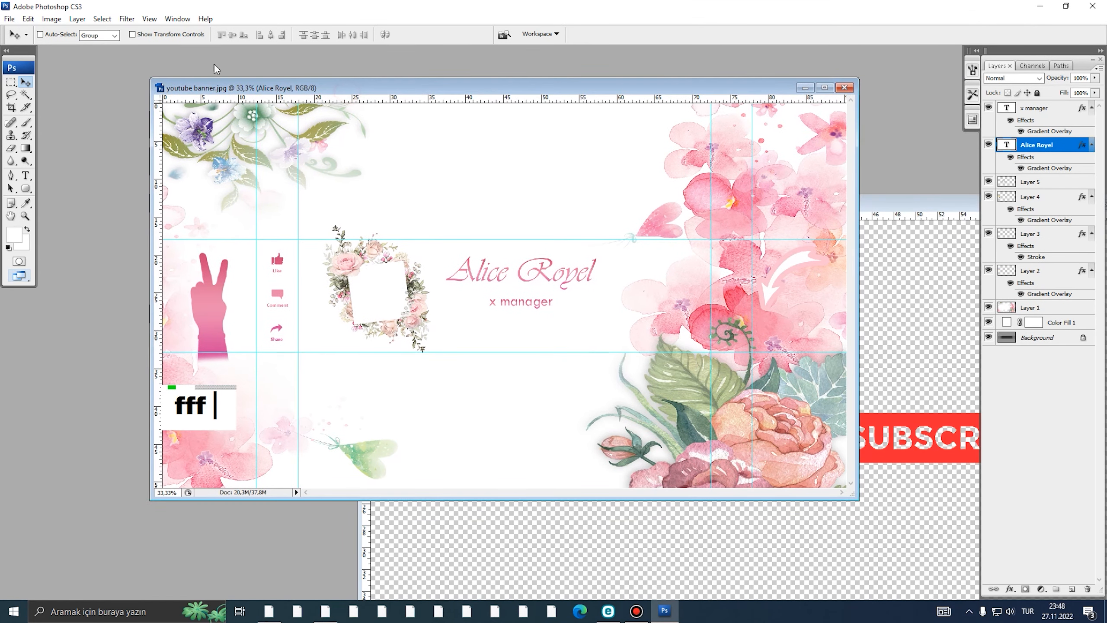
# - Open the png logo.png icon sheet
pyautogui.click(9, 18)
pyautogui.click(26, 42)
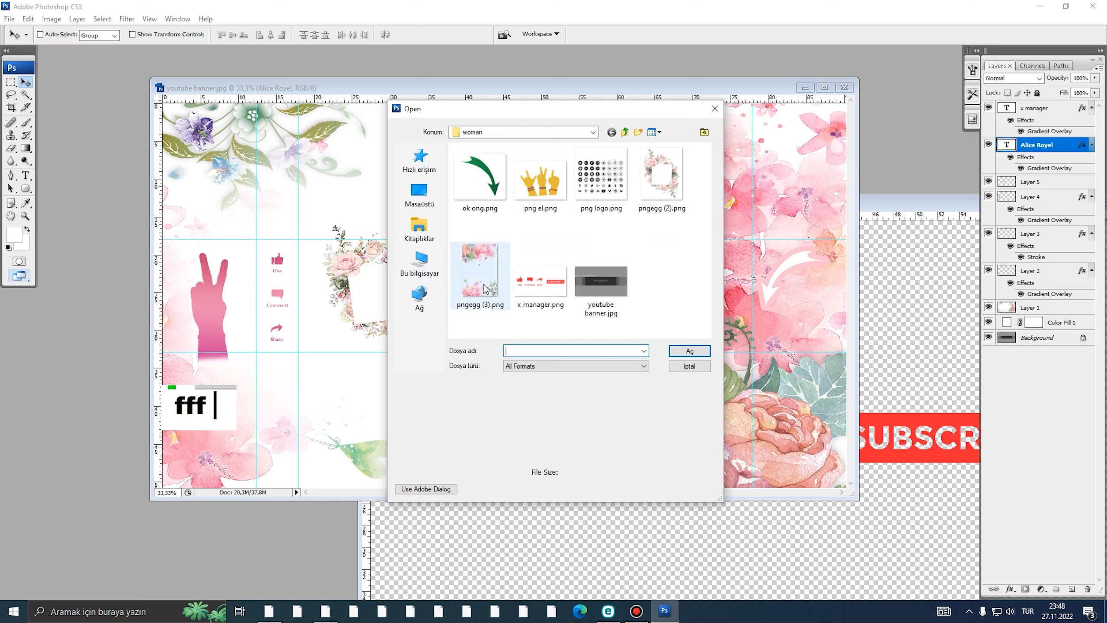
pyautogui.doubleClick(601, 175)
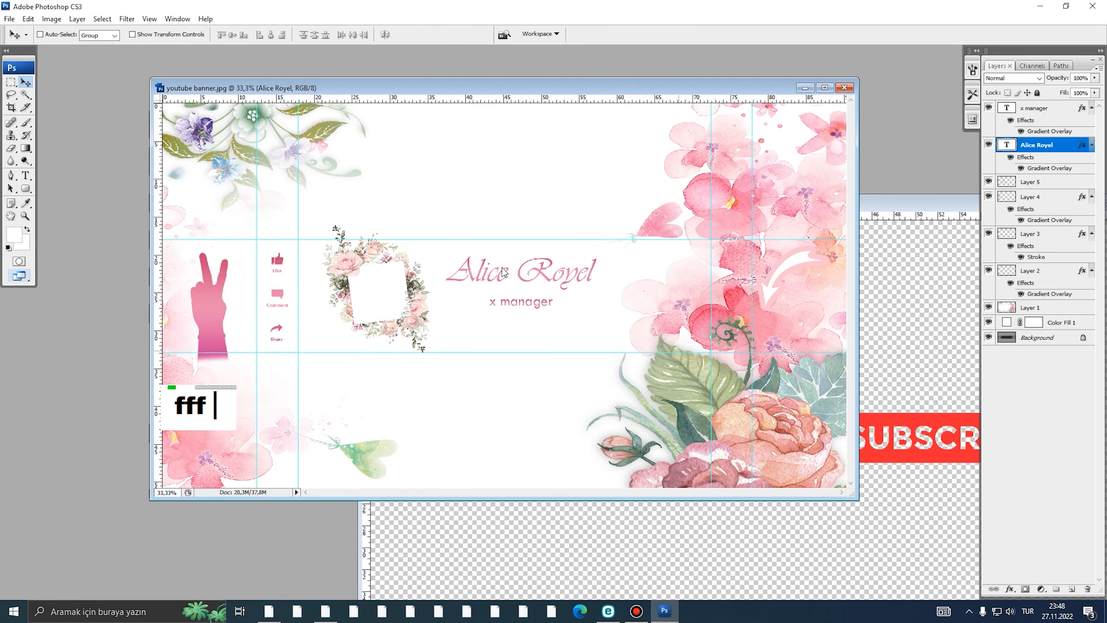
# - Copy the outlined social icon row onto its own layer and drag it into the banner
pyautogui.press('m')
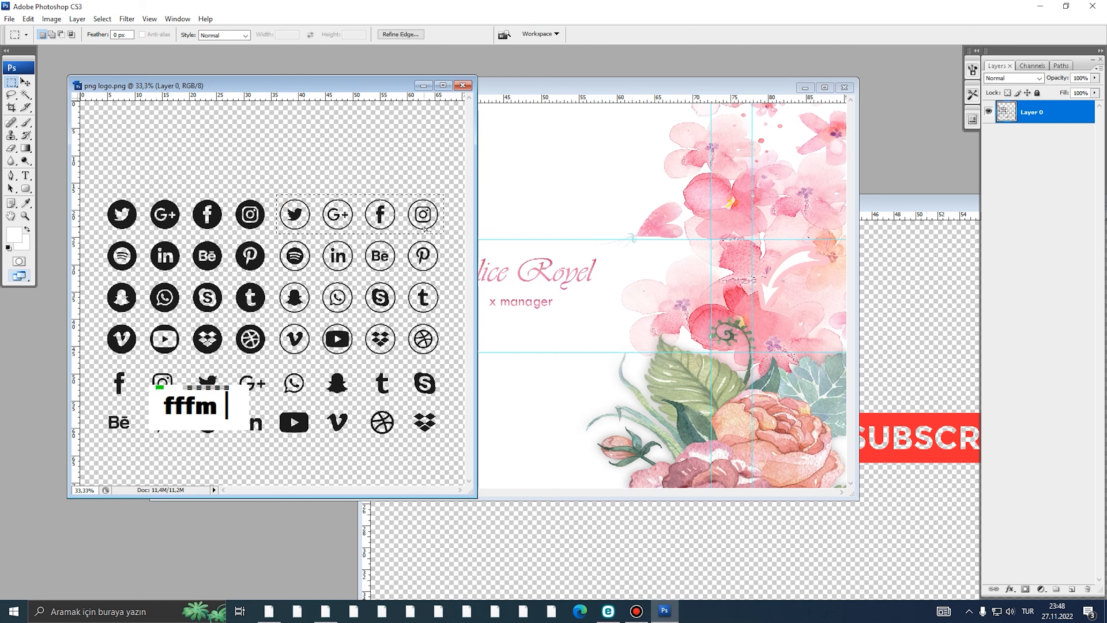
pyautogui.hotkey('ctrl', 'j')
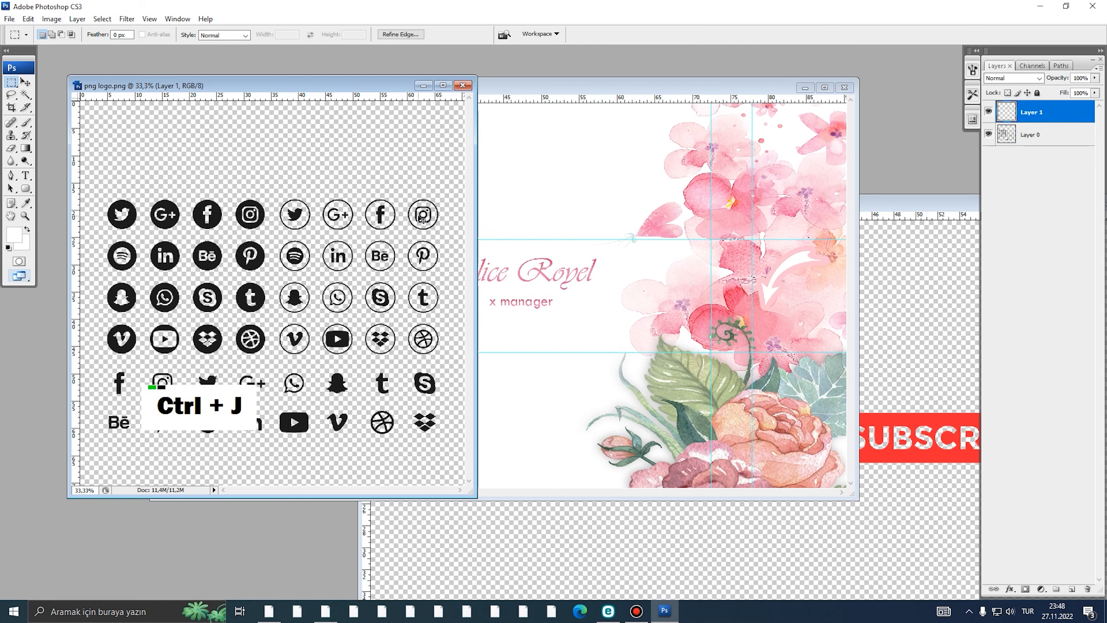
pyautogui.press('v')
pyautogui.moveTo(405, 220); pyautogui.dragTo(571, 304)
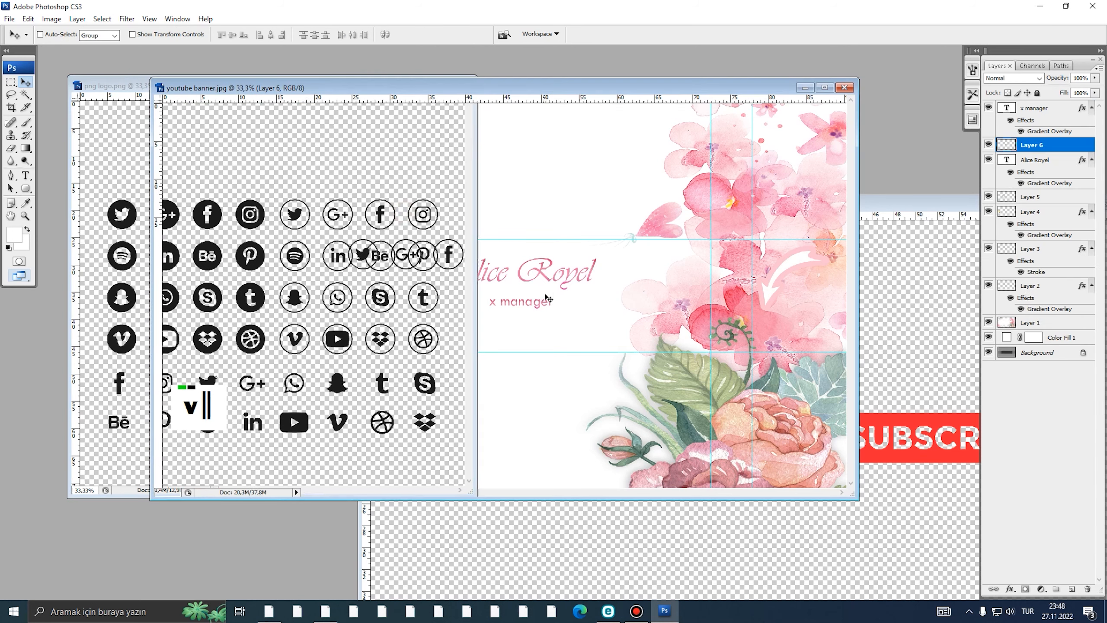
# - Paste the pink gradient onto Layer 6 and shrink the icon row beneath x manager
pyautogui.rightClick(1040, 151)
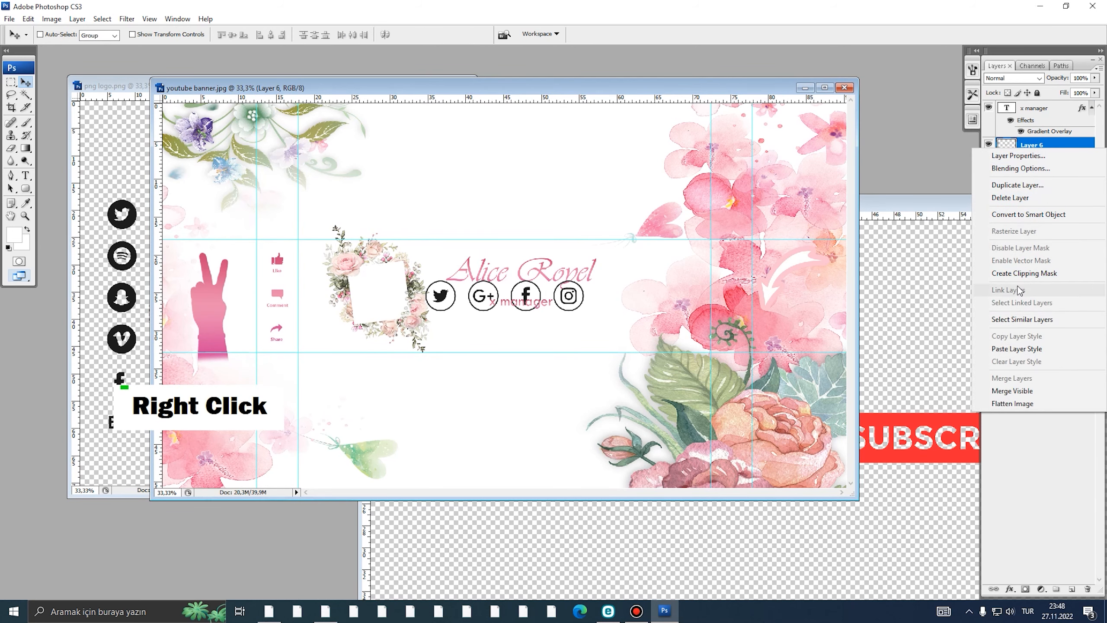
pyautogui.click(1016, 349)
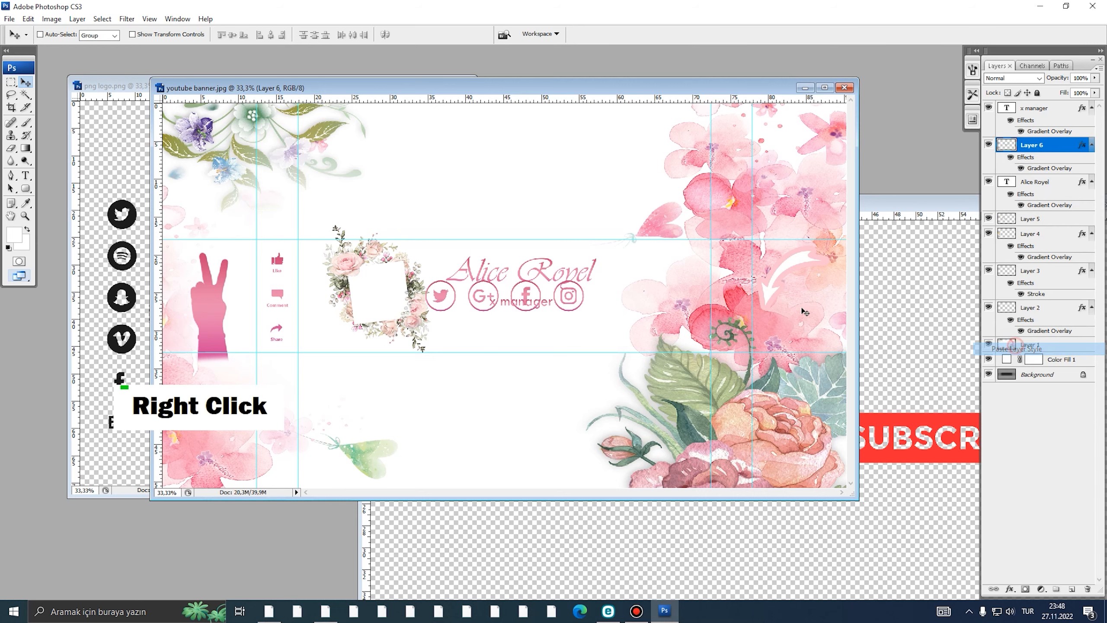
pyautogui.hotkey('ctrl', 't')
pyautogui.moveTo(587, 274); pyautogui.dragTo(566, 320)
pyautogui.keyDown('ctrl'); pyautogui.click(563, 321); pyautogui.keyUp('ctrl')
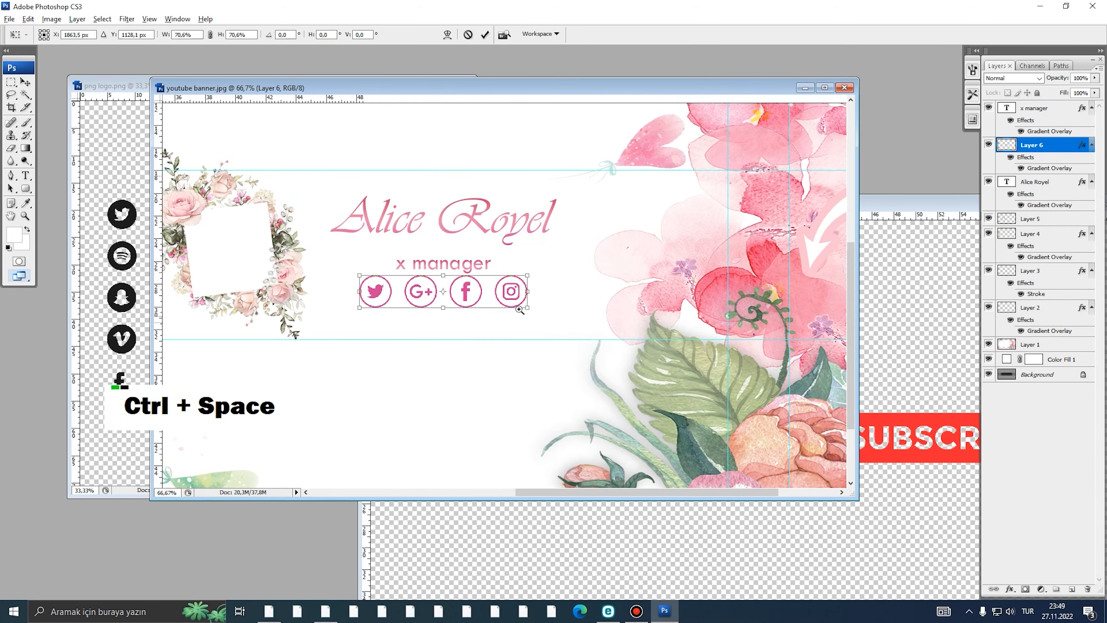
pyautogui.keyDown('ctrl'); pyautogui.click(561, 323); pyautogui.keyUp('ctrl')
pyautogui.moveTo(433, 261); pyautogui.dragTo(397, 257)
pyautogui.doubleClick(401, 249)
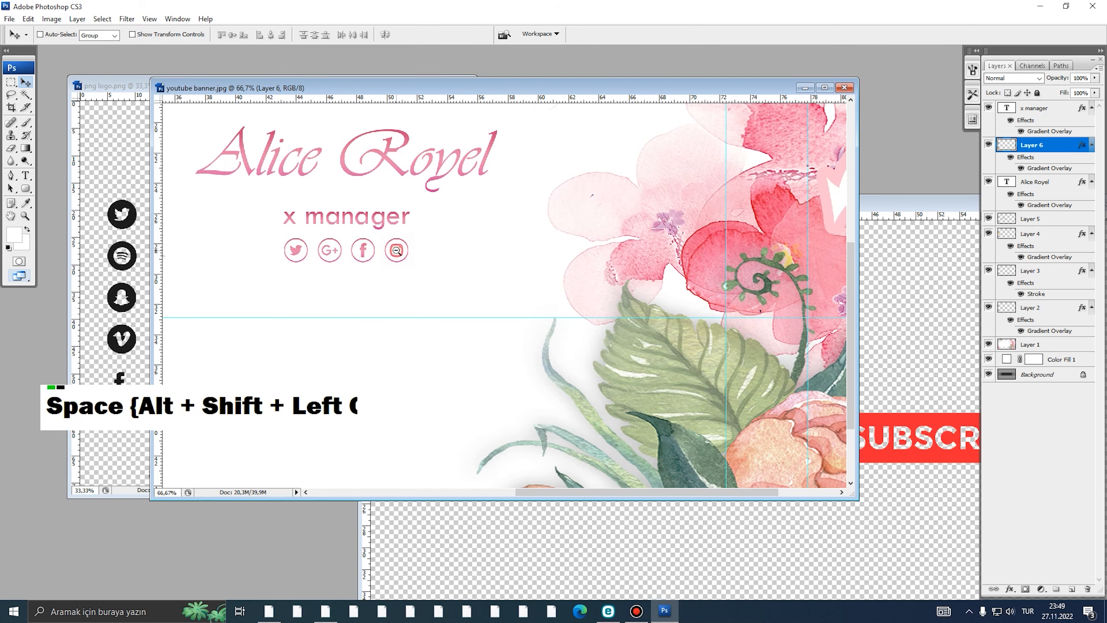
# - Zoom out to the full banner and select the x manager text layer
pyautogui.keyDown('alt'); pyautogui.click(398, 252); pyautogui.keyUp('alt')
pyautogui.keyDown('alt'); pyautogui.click(417, 252); pyautogui.keyUp('alt')
pyautogui.keyDown('alt'); pyautogui.click(456, 265); pyautogui.keyUp('alt')
pyautogui.keyDown('ctrl'); pyautogui.click(456, 265); pyautogui.keyUp('ctrl')
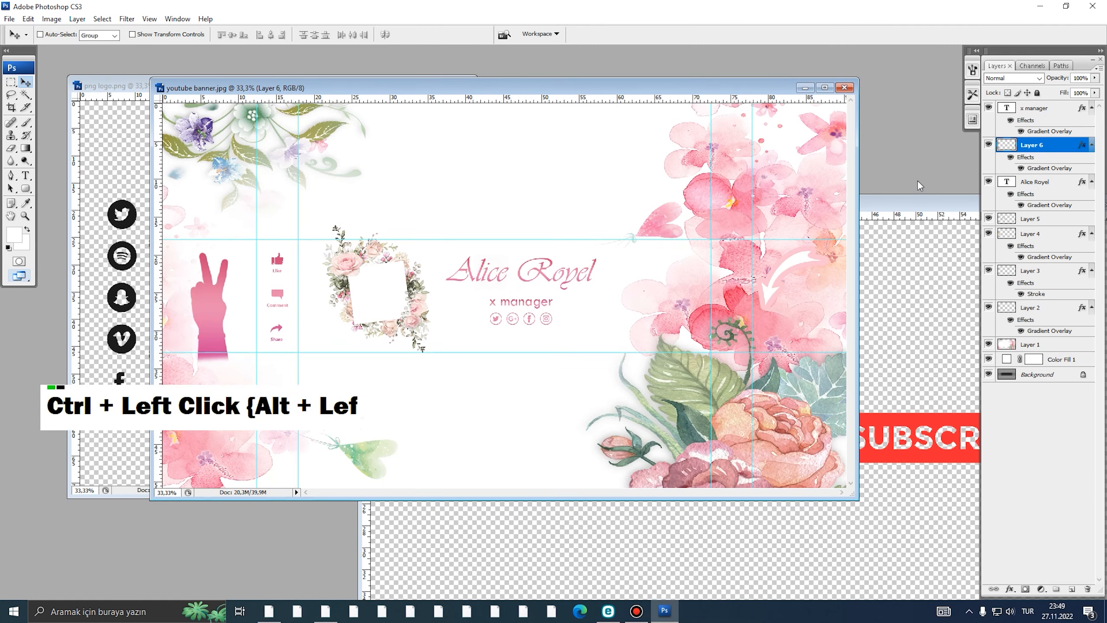
pyautogui.click(1026, 186)
pyautogui.click(1026, 112)
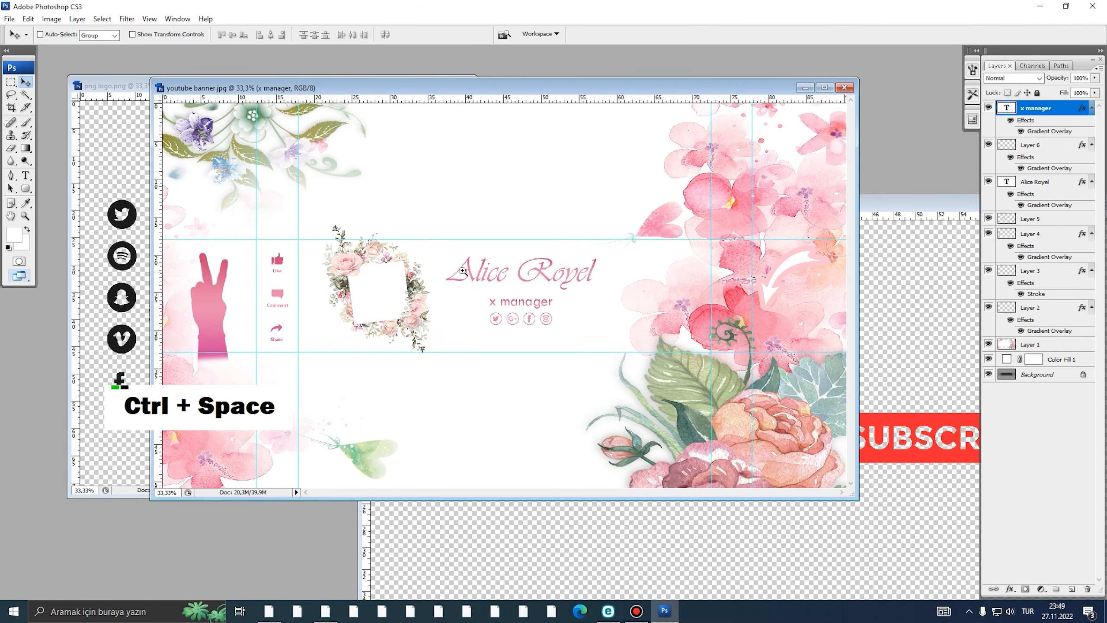
# - Zoom in around x manager and shrink the text slightly
pyautogui.moveTo(464, 272); pyautogui.dragTo(571, 358)
pyautogui.hotkey('ctrl', 't')
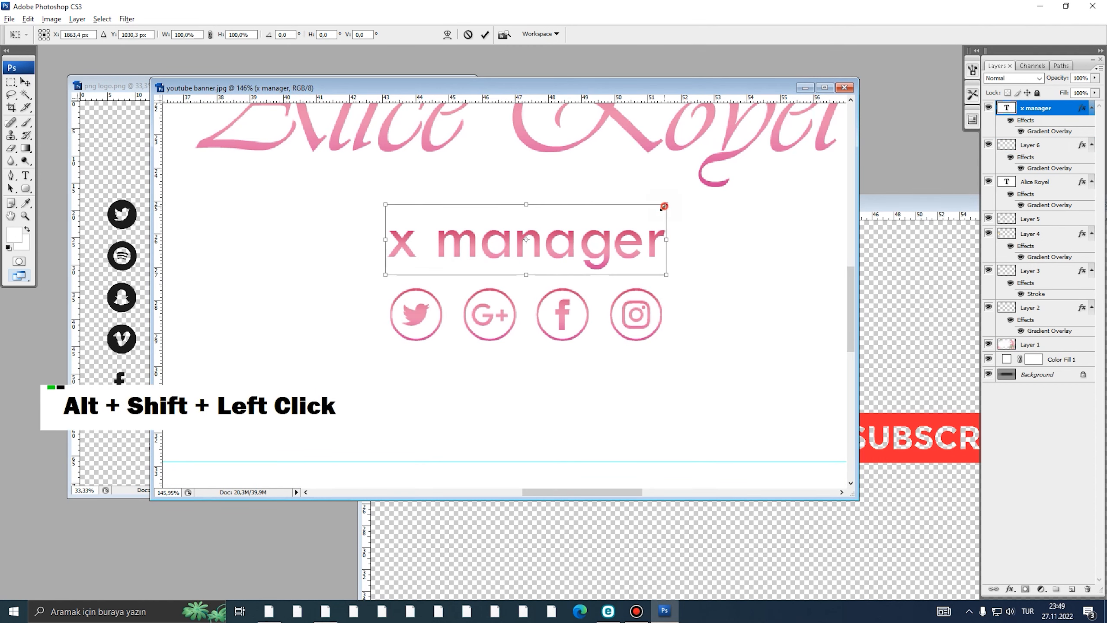
pyautogui.moveTo(664, 205); pyautogui.dragTo(650, 219)
pyautogui.press('Return')
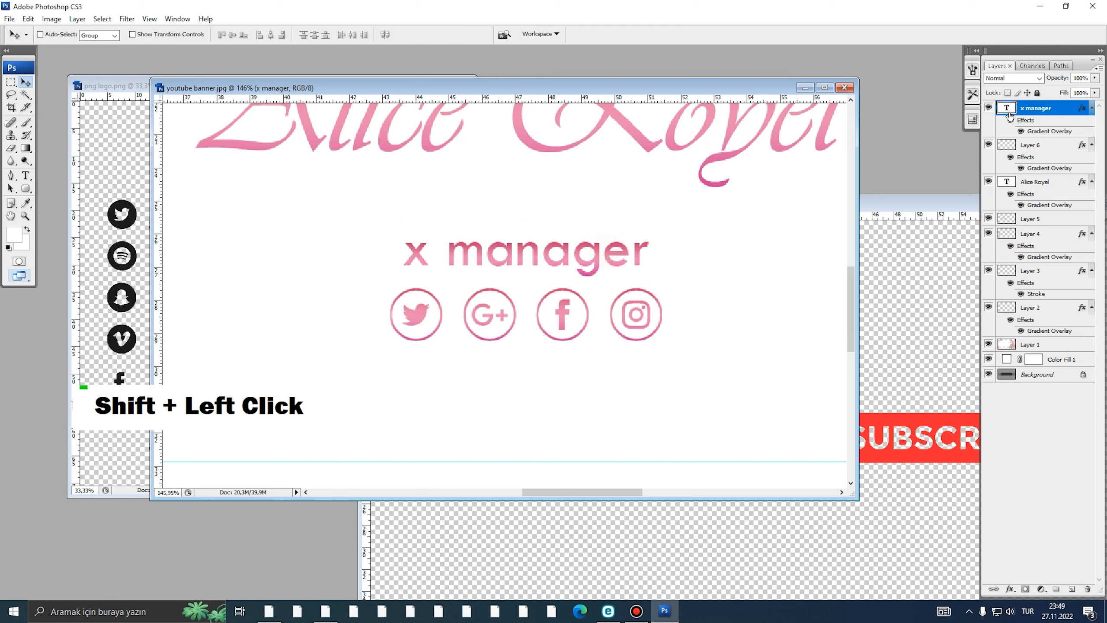
# - Set x manager in Segoe Print after trying Tw Cen MT Condensed variants
pyautogui.doubleClick(1007, 107)
pyautogui.click(121, 37)
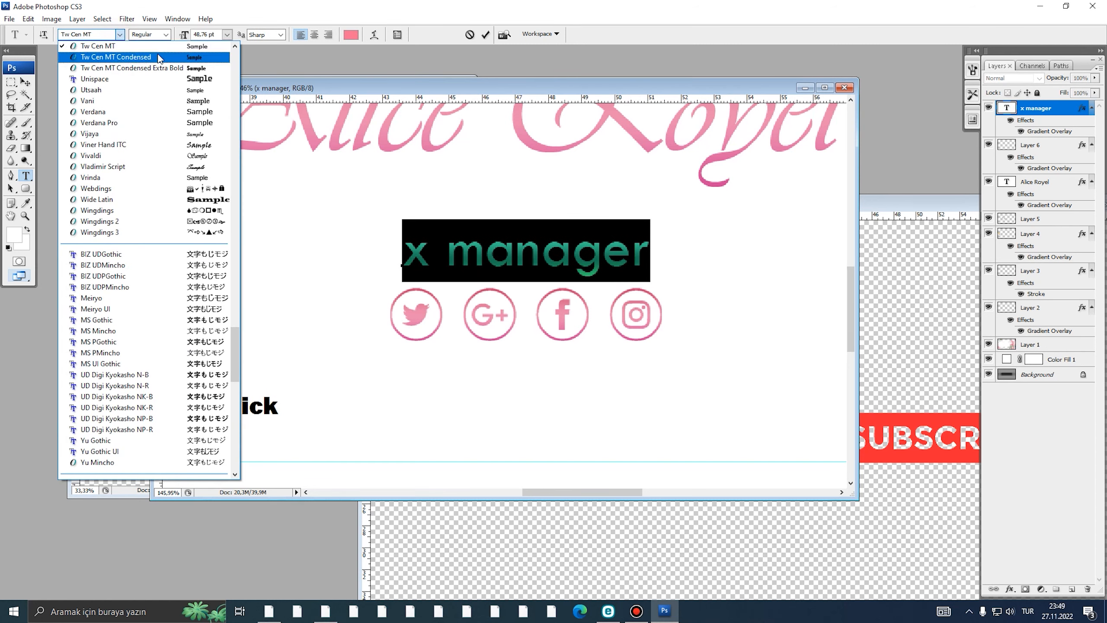
pyautogui.click(160, 55)
pyautogui.click(119, 35)
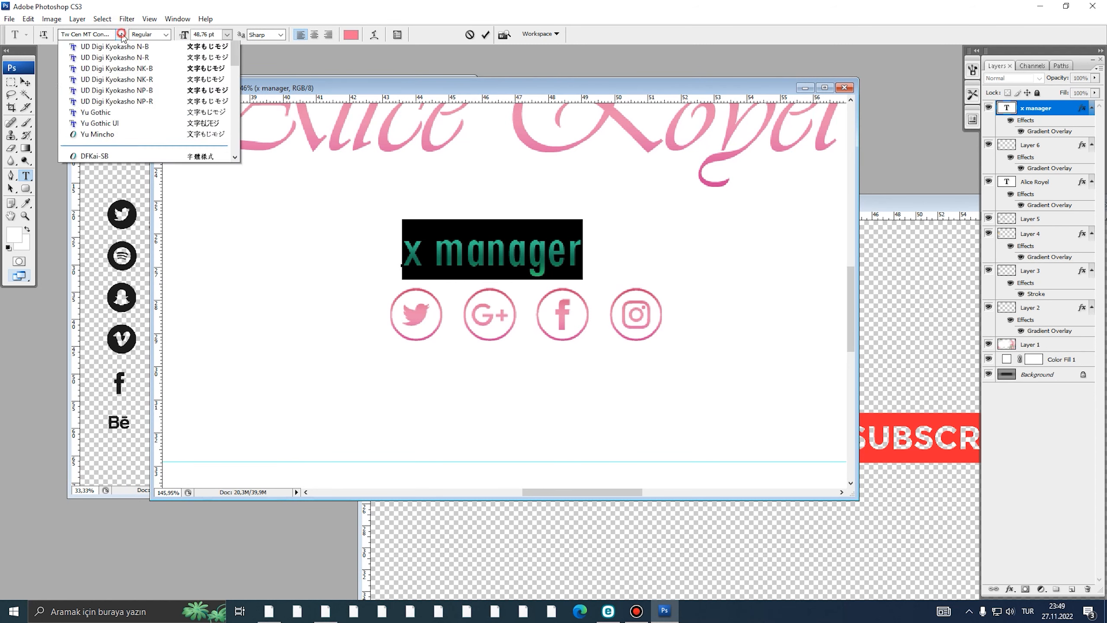
pyautogui.click(130, 56)
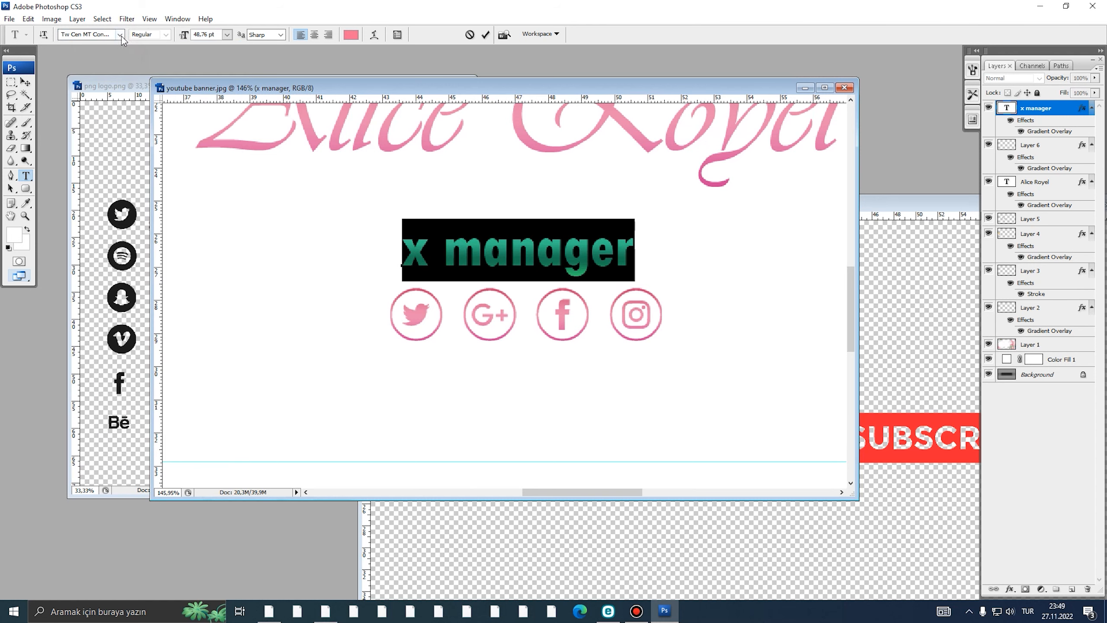
pyautogui.click(121, 35)
pyautogui.scroll(3, 169, 139)
pyautogui.scroll(10, 170, 139)
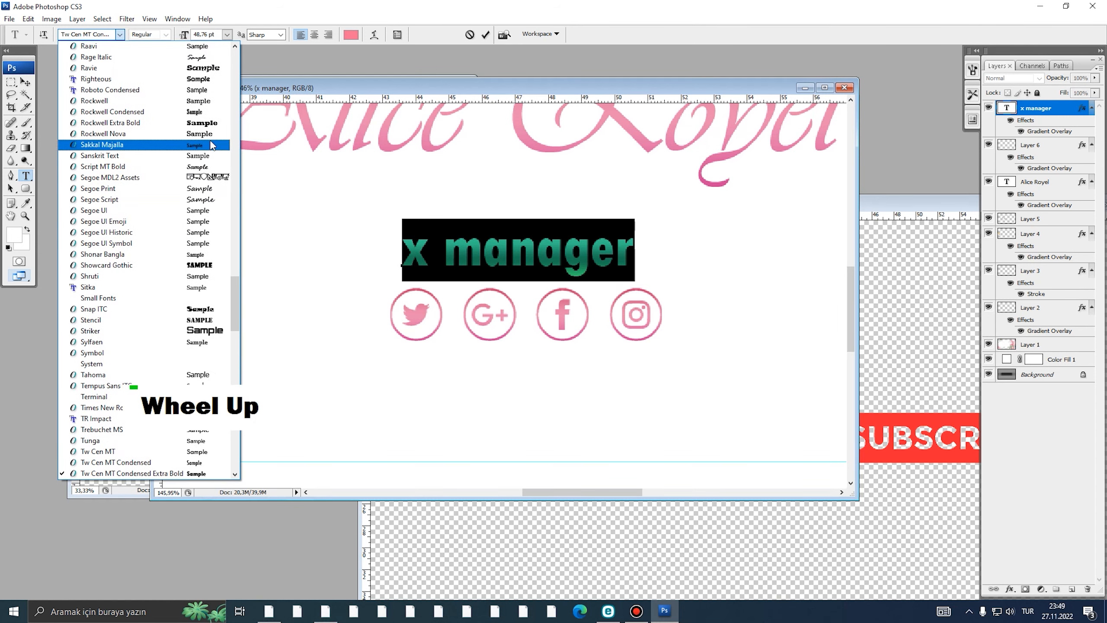
pyautogui.click(210, 188)
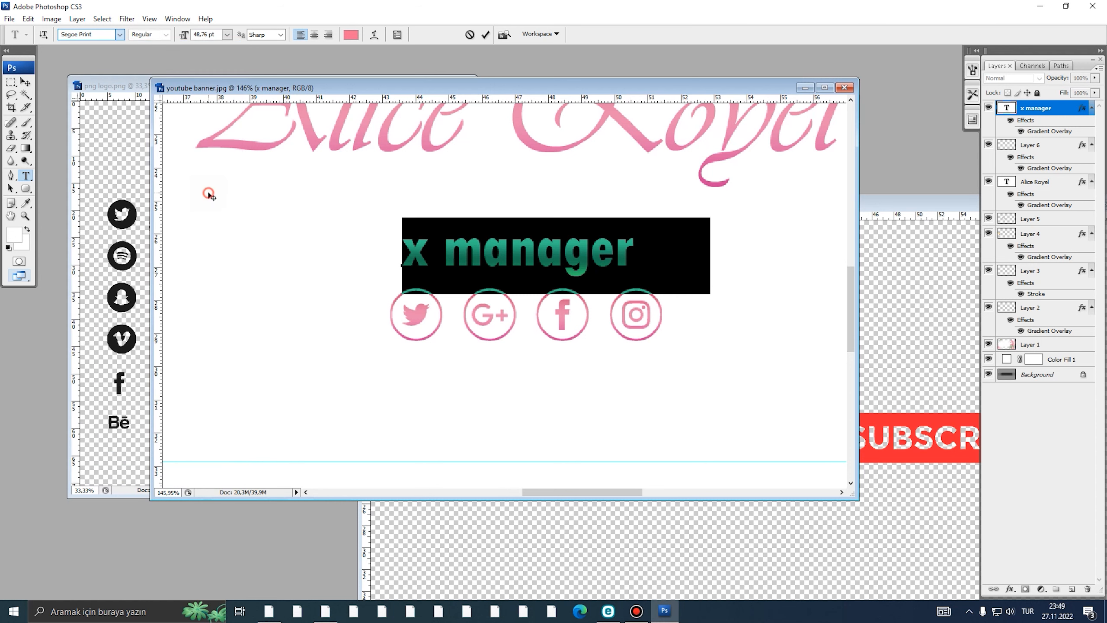
pyautogui.click(27, 83)
# - Scale x manager to 86.4%, nudge it slightly left and down, and zoom out
pyautogui.hotkey('ctrl', 't')
pyautogui.moveTo(716, 284); pyautogui.dragTo(670, 288)
pyautogui.moveTo(631, 256); pyautogui.dragTo(628, 257)
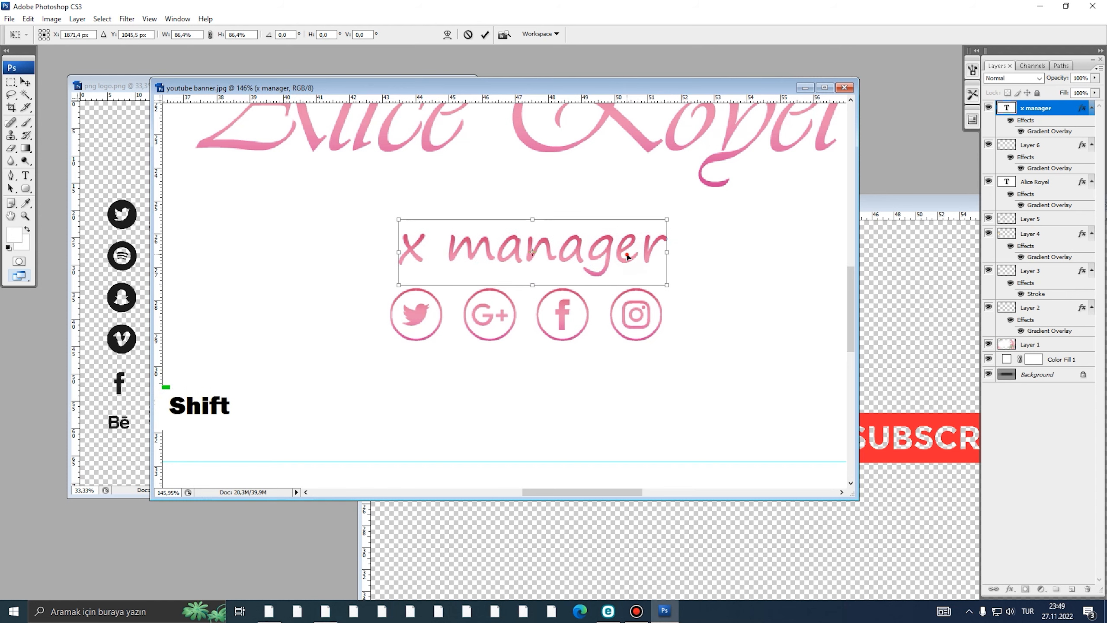
pyautogui.press('Return')
pyautogui.keyDown('alt'); pyautogui.click(588, 256); pyautogui.keyUp('alt')
pyautogui.keyDown('alt'); pyautogui.click(590, 267); pyautogui.keyUp('alt')
pyautogui.keyDown('alt'); pyautogui.click(588, 276); pyautogui.keyUp('alt')
pyautogui.keyDown('alt'); pyautogui.click(588, 279); pyautogui.keyUp('alt')
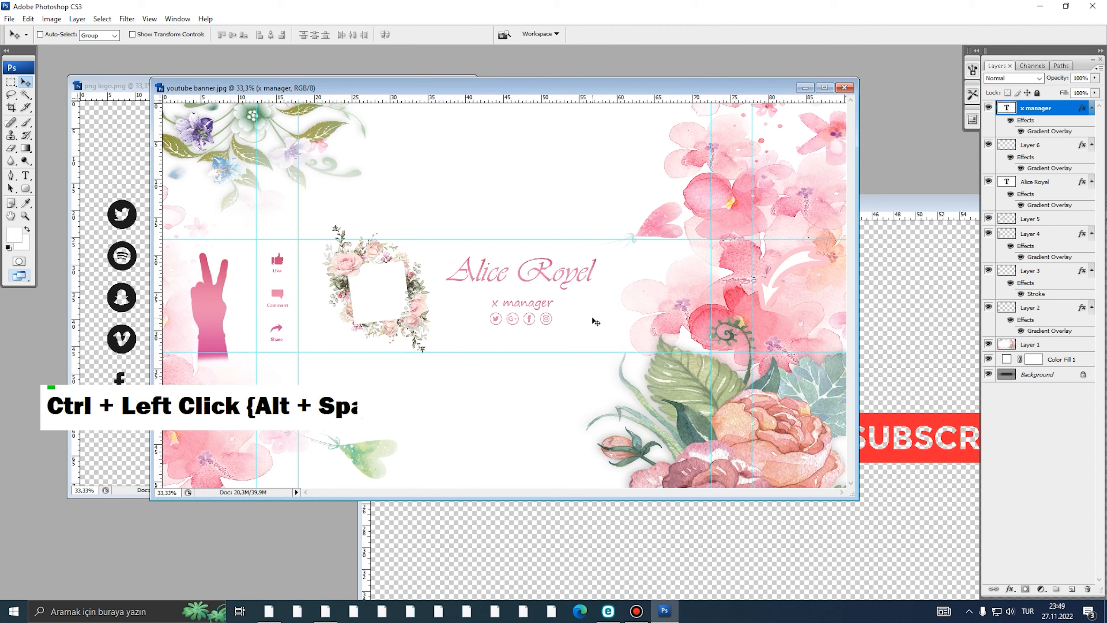
# - Arrange the banner and x manager.png windows so both are visible, banner in front
pyautogui.keyDown('alt'); pyautogui.click(578, 317); pyautogui.keyUp('alt')
pyautogui.keyDown('ctrl'); pyautogui.click(576, 318); pyautogui.keyUp('ctrl')
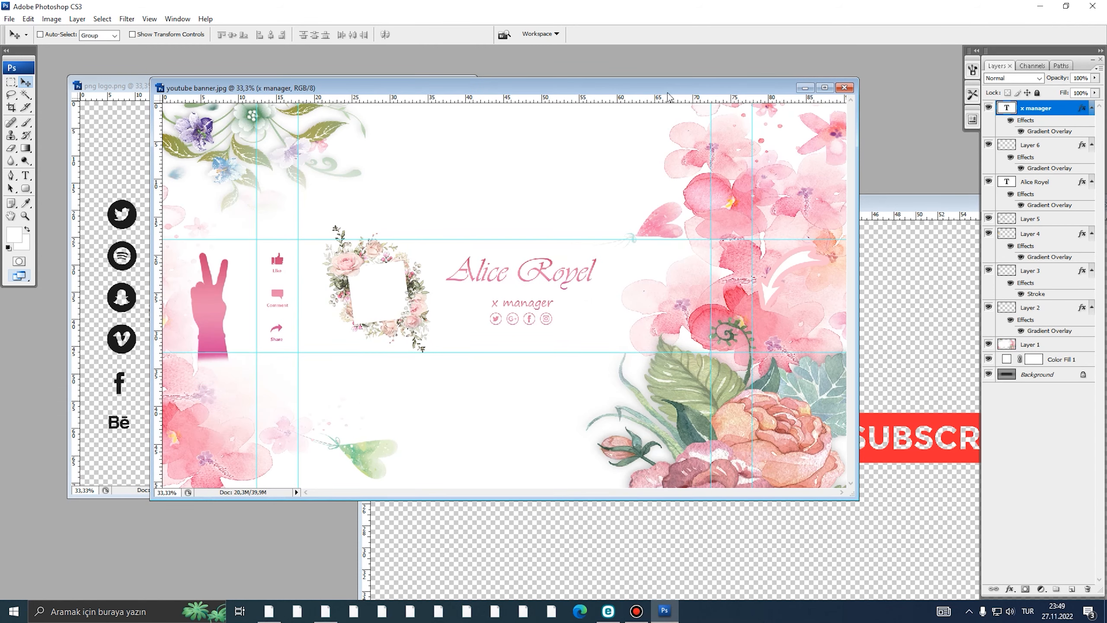
pyautogui.moveTo(665, 86); pyautogui.dragTo(625, 67)
pyautogui.moveTo(853, 205); pyautogui.dragTo(674, 325)
pyautogui.click(542, 70)
pyautogui.moveTo(543, 73); pyautogui.dragTo(562, 71)
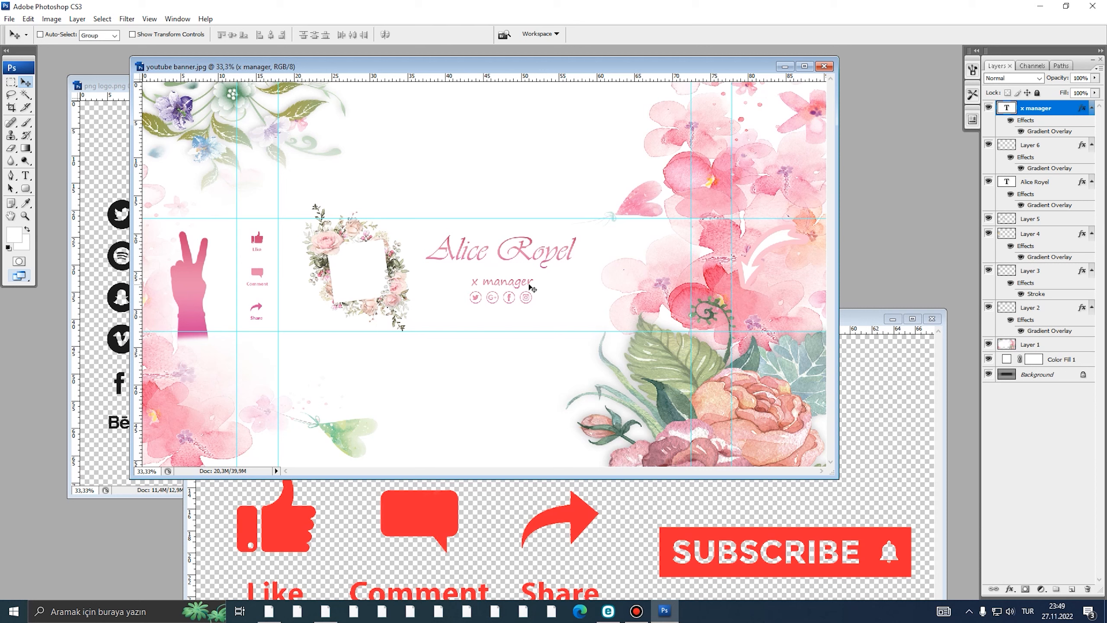
# - Duplicate the x manager subtitle below the icon row and start retyping its text as 'Subs'
pyautogui.moveTo(527, 288); pyautogui.dragTo(525, 323)
pyautogui.doubleClick(1005, 108)
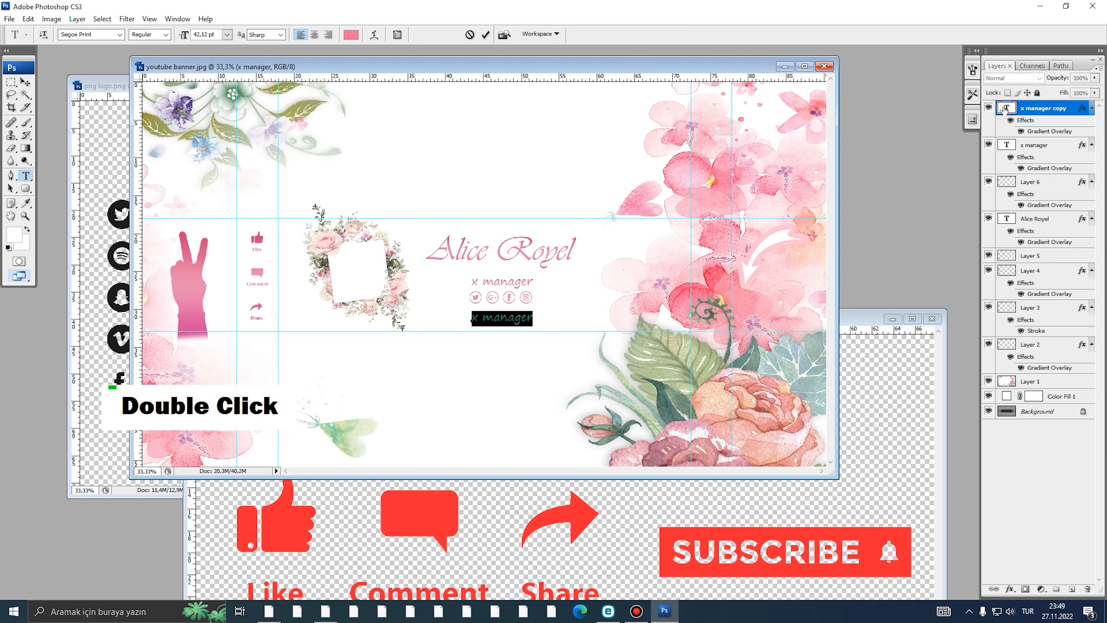
pyautogui.write('Sub')
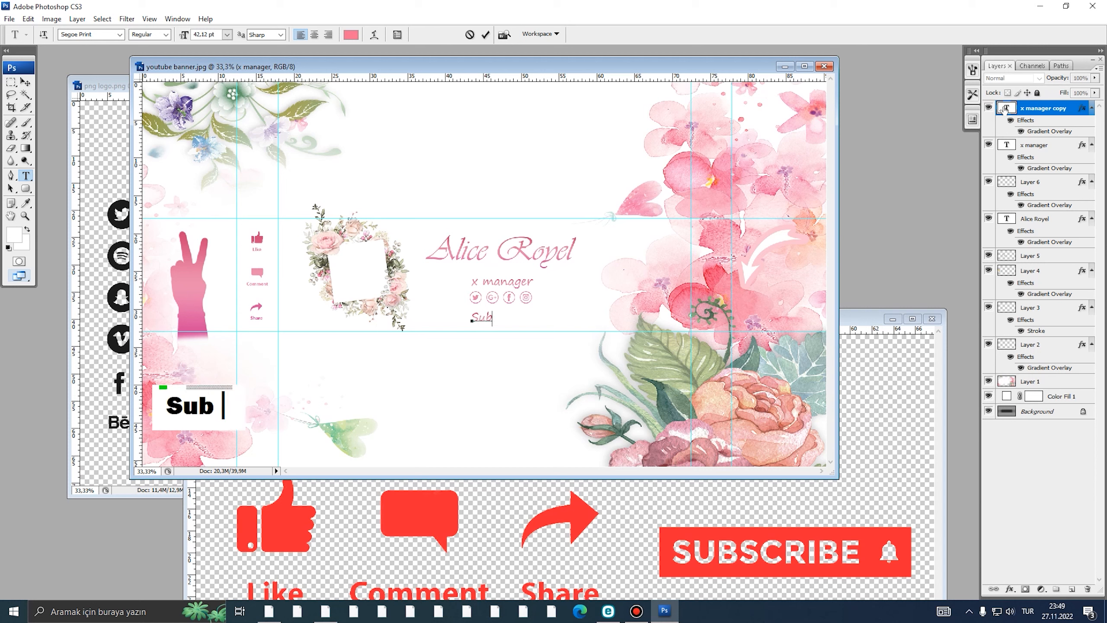